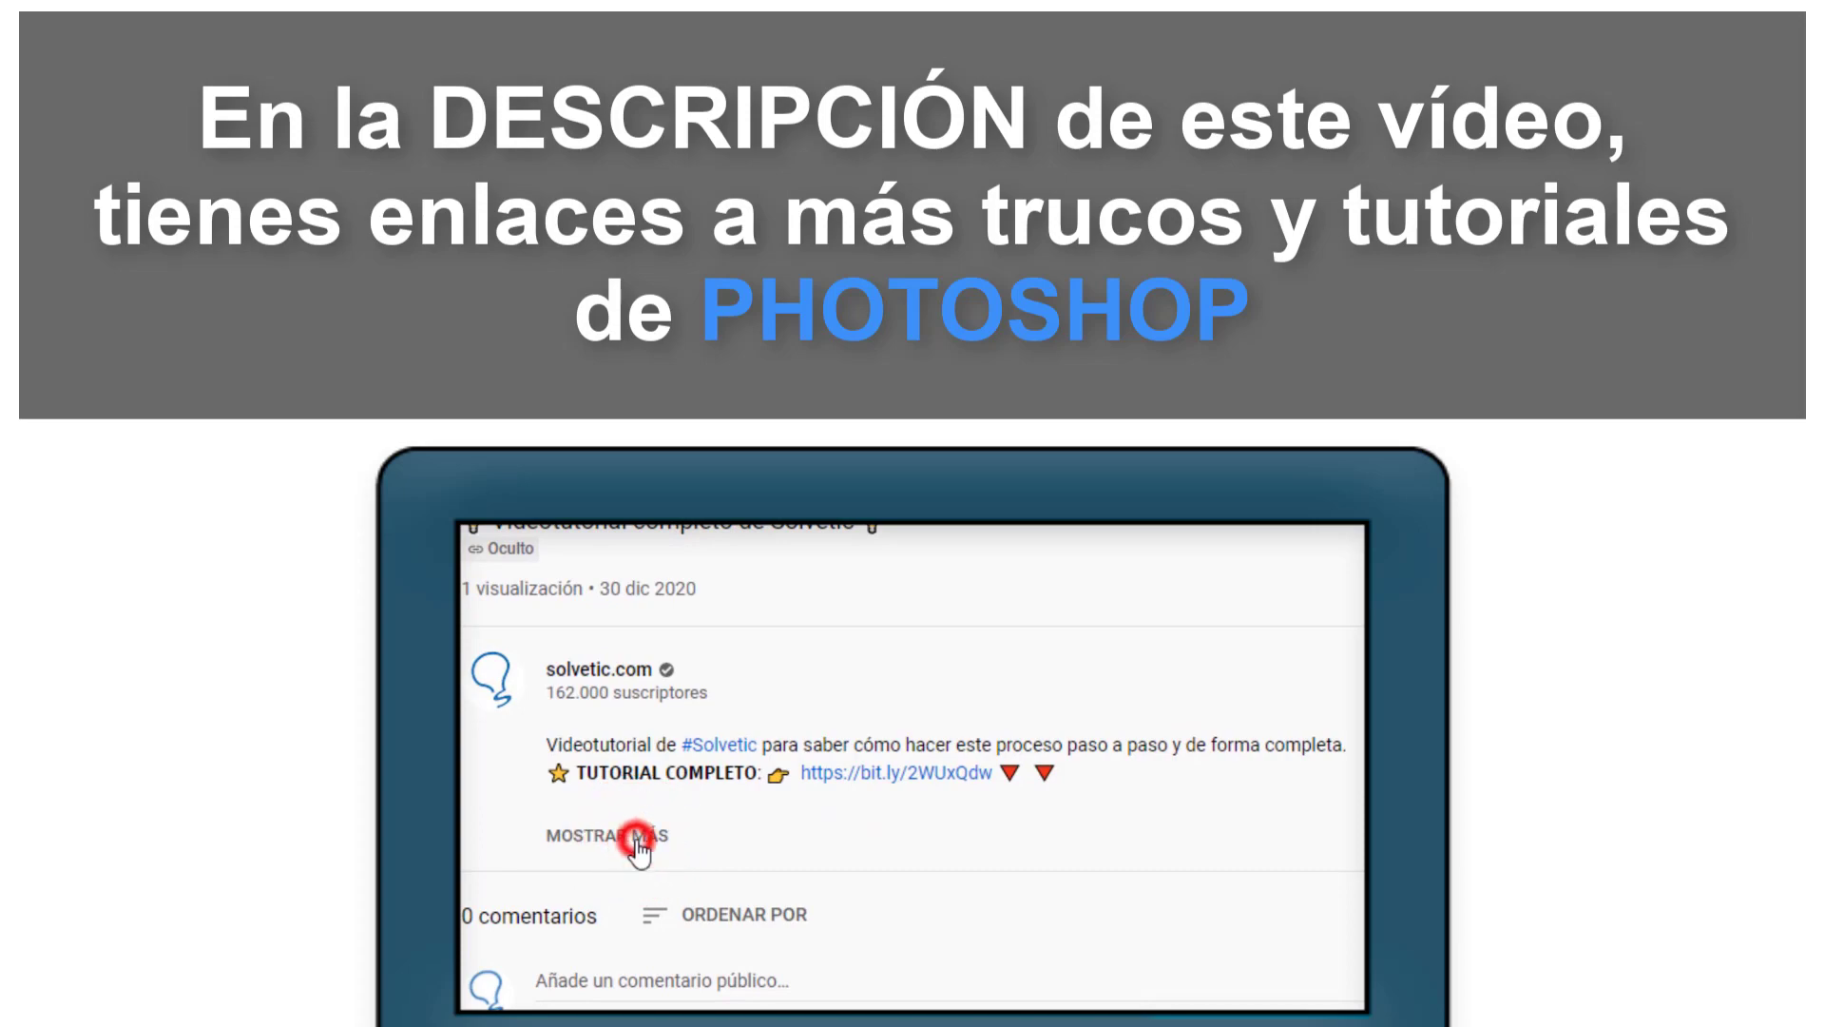
left_click(637, 842)
scroll(640, 837, "down", 2)
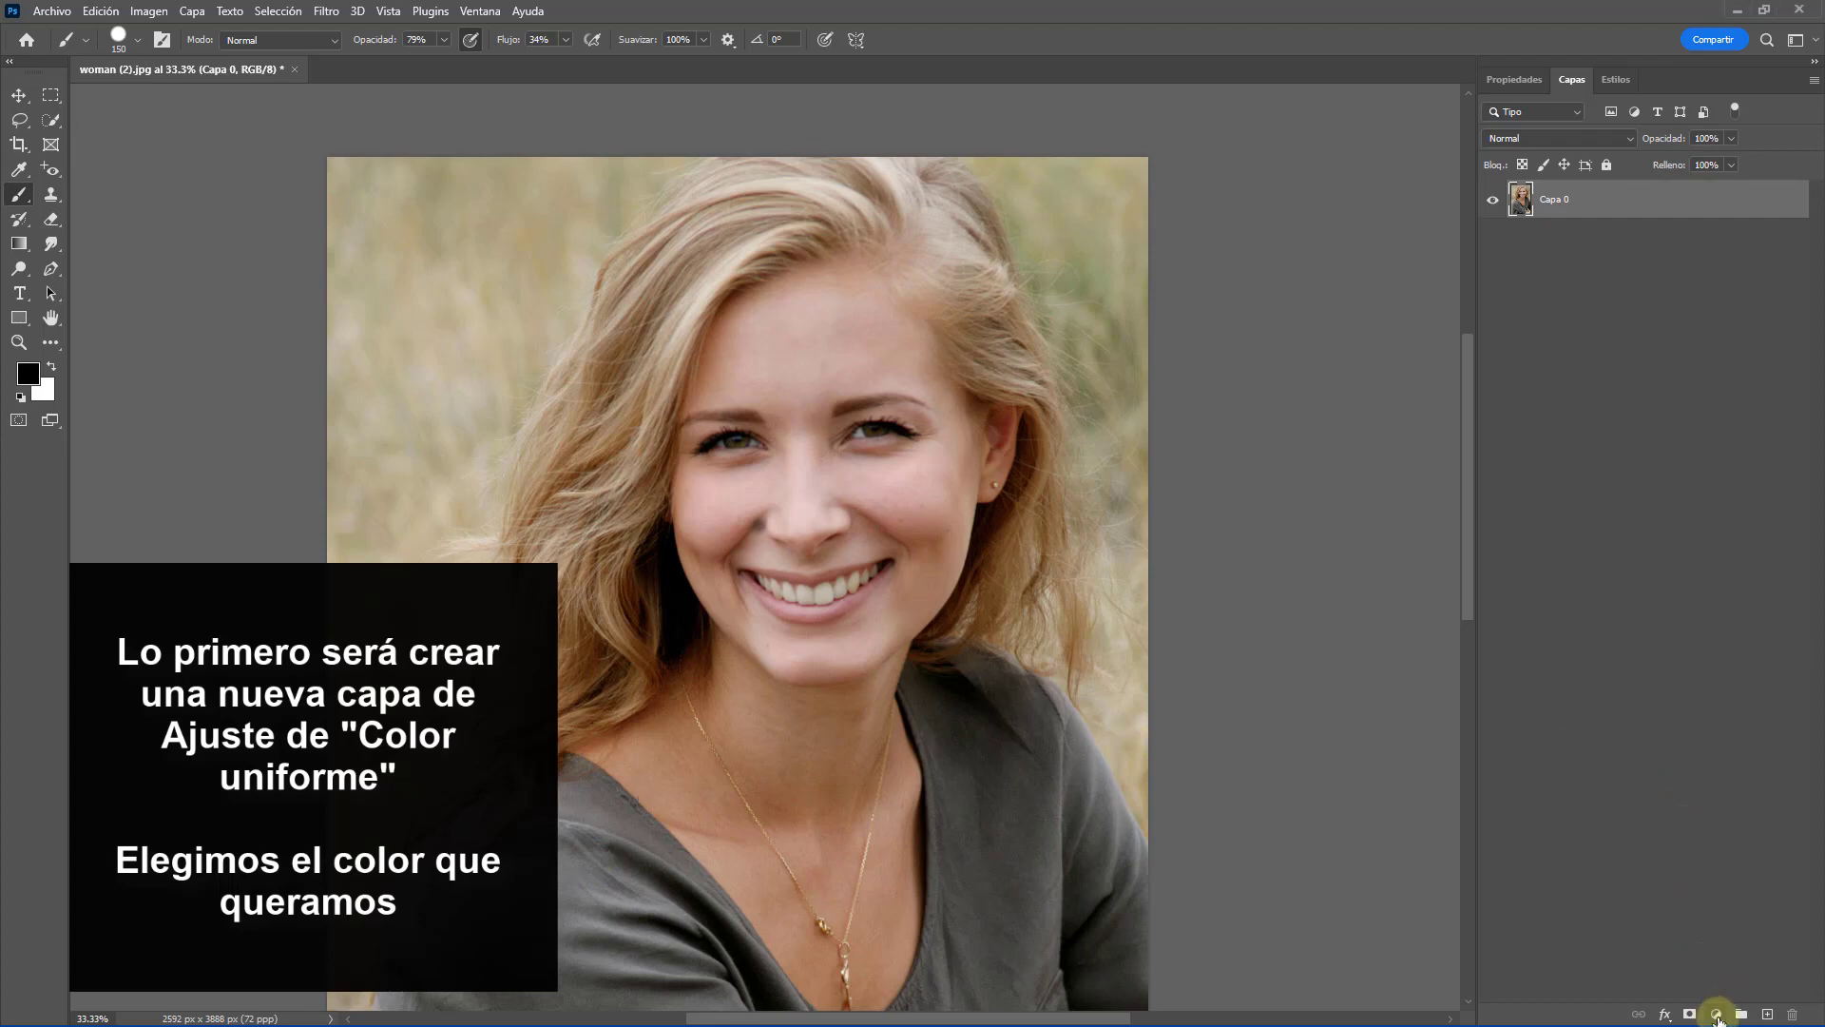
Step: Add a Color uniforme fill layer above the portrait using the orange d16b2e
left_click(1717, 1015)
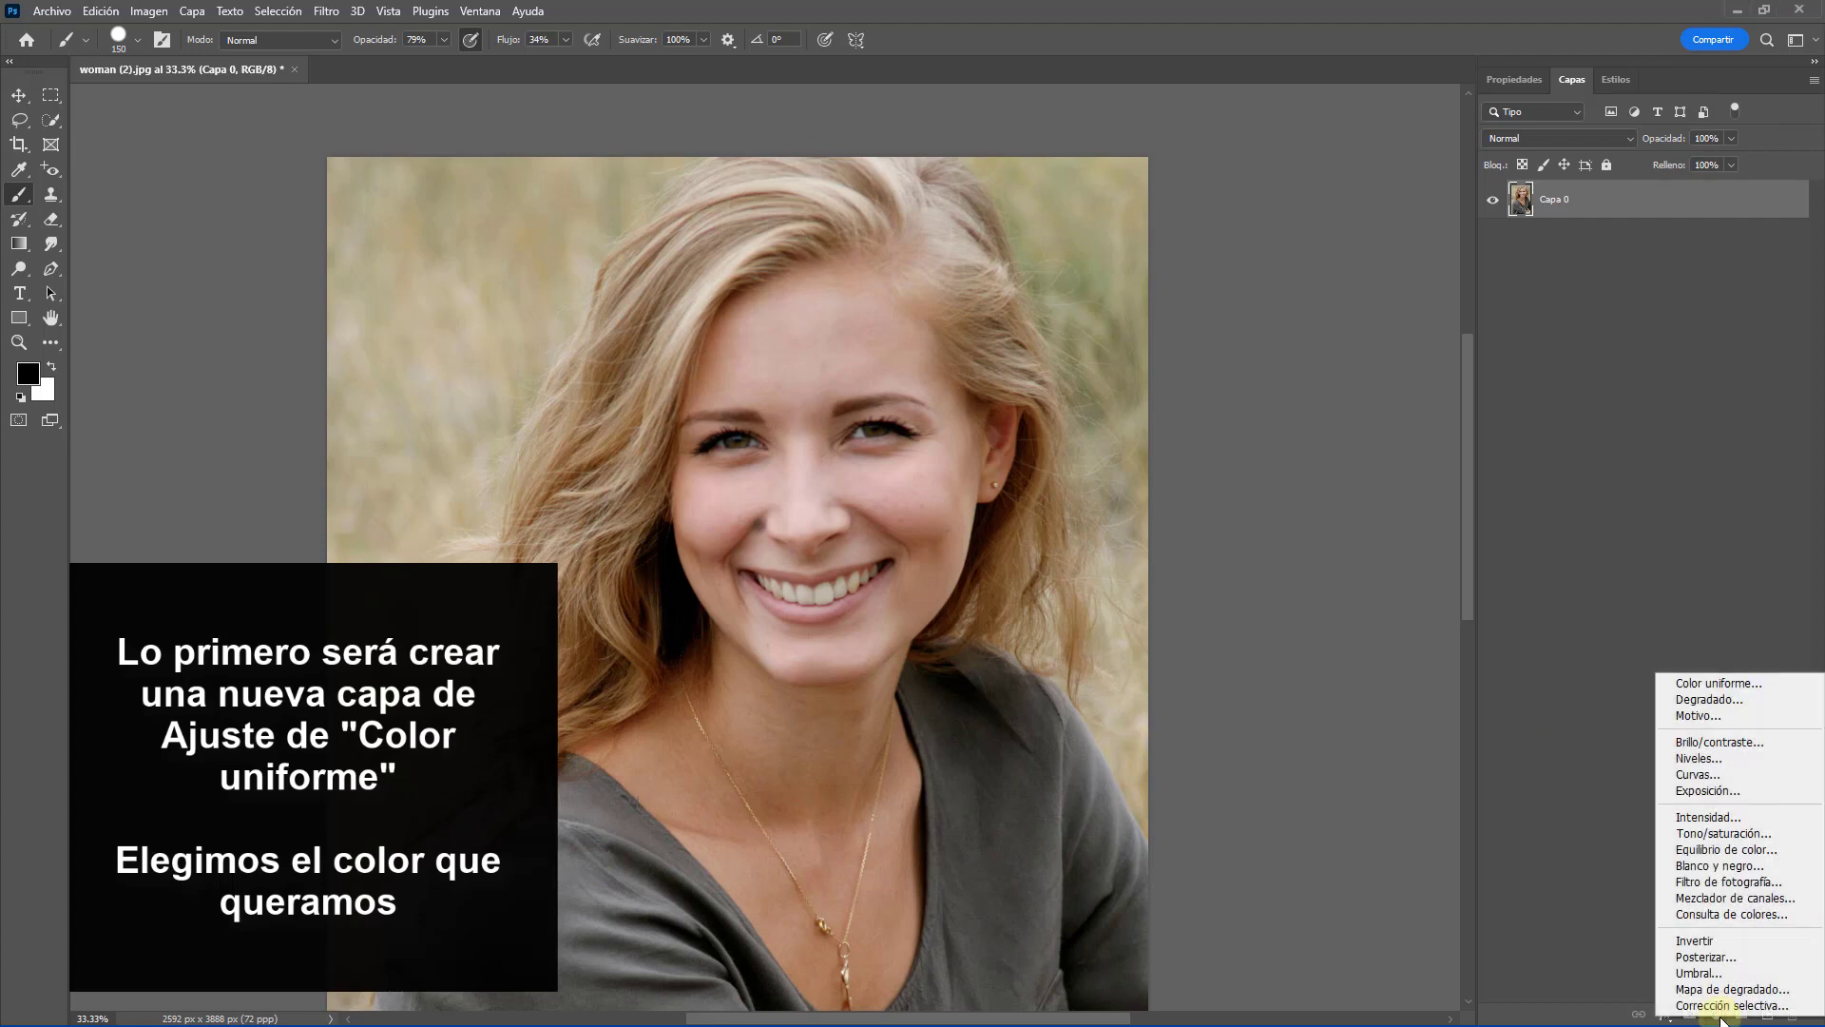
left_click(1744, 687)
left_click(1173, 514)
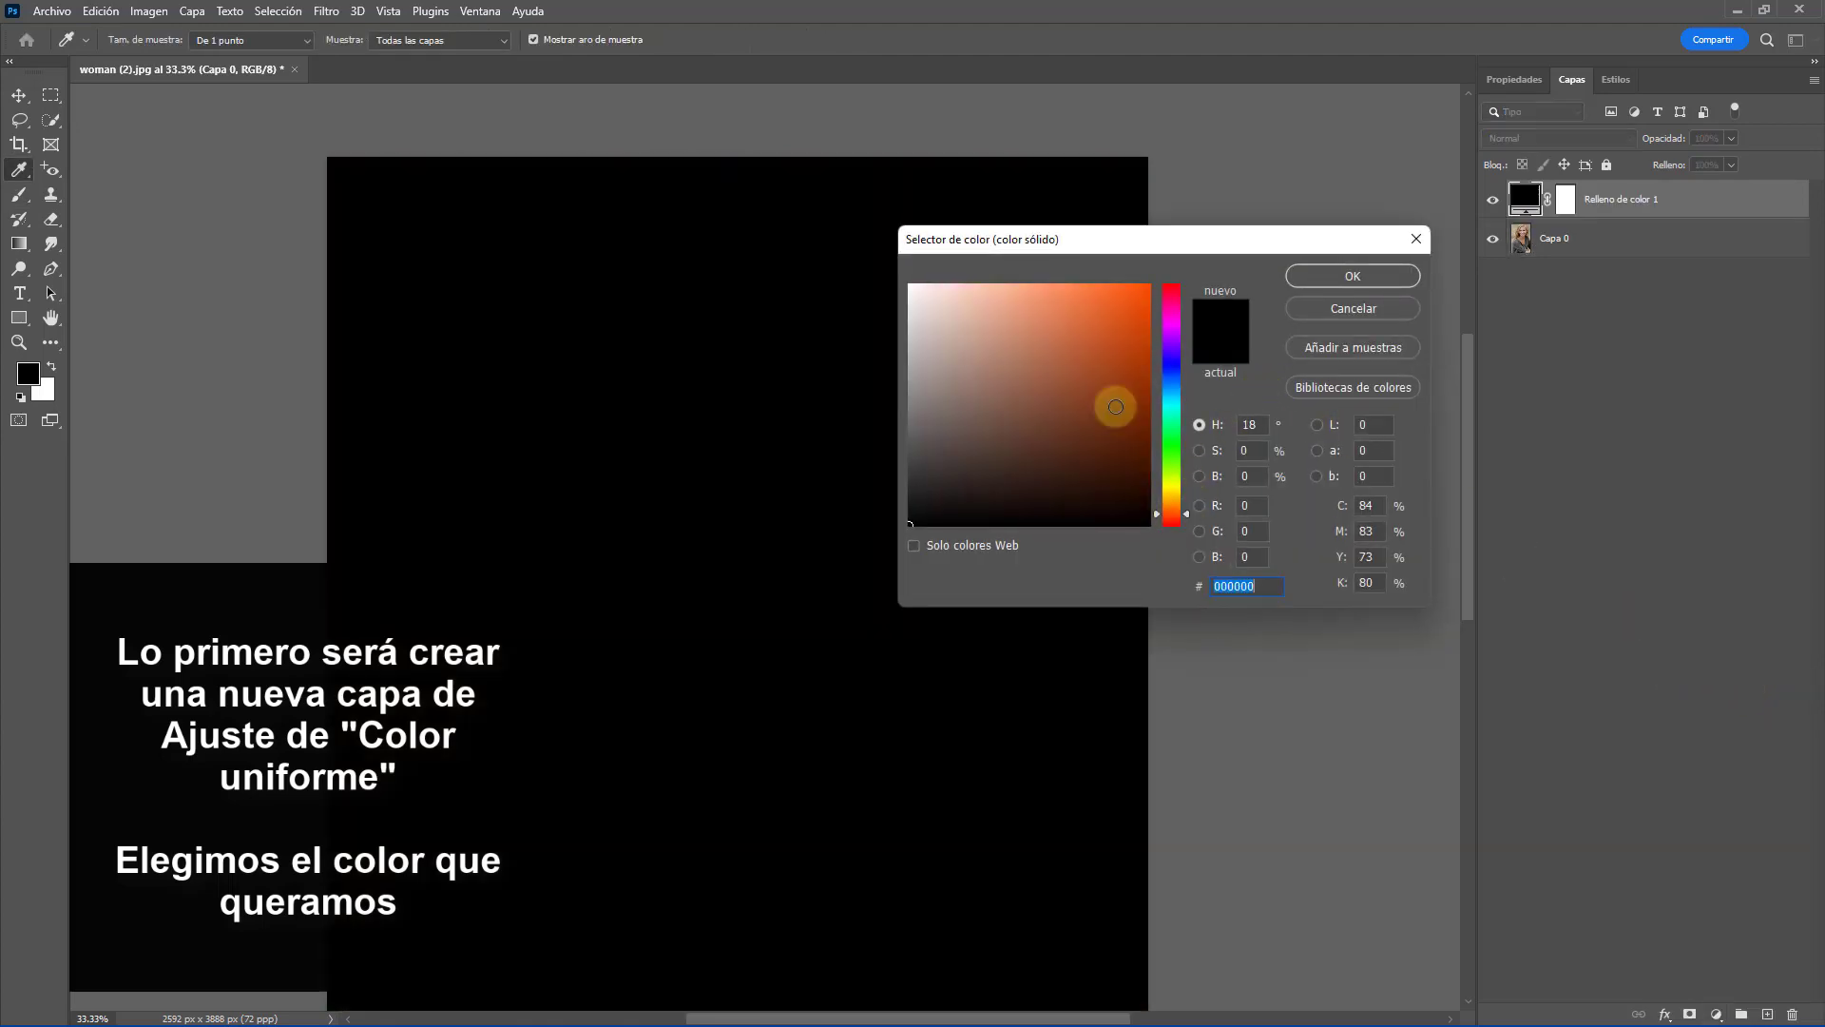
left_click(1098, 349)
left_click(1071, 331)
left_click_drag(1186, 509, 1186, 510)
left_click(1094, 347)
left_click(1098, 328)
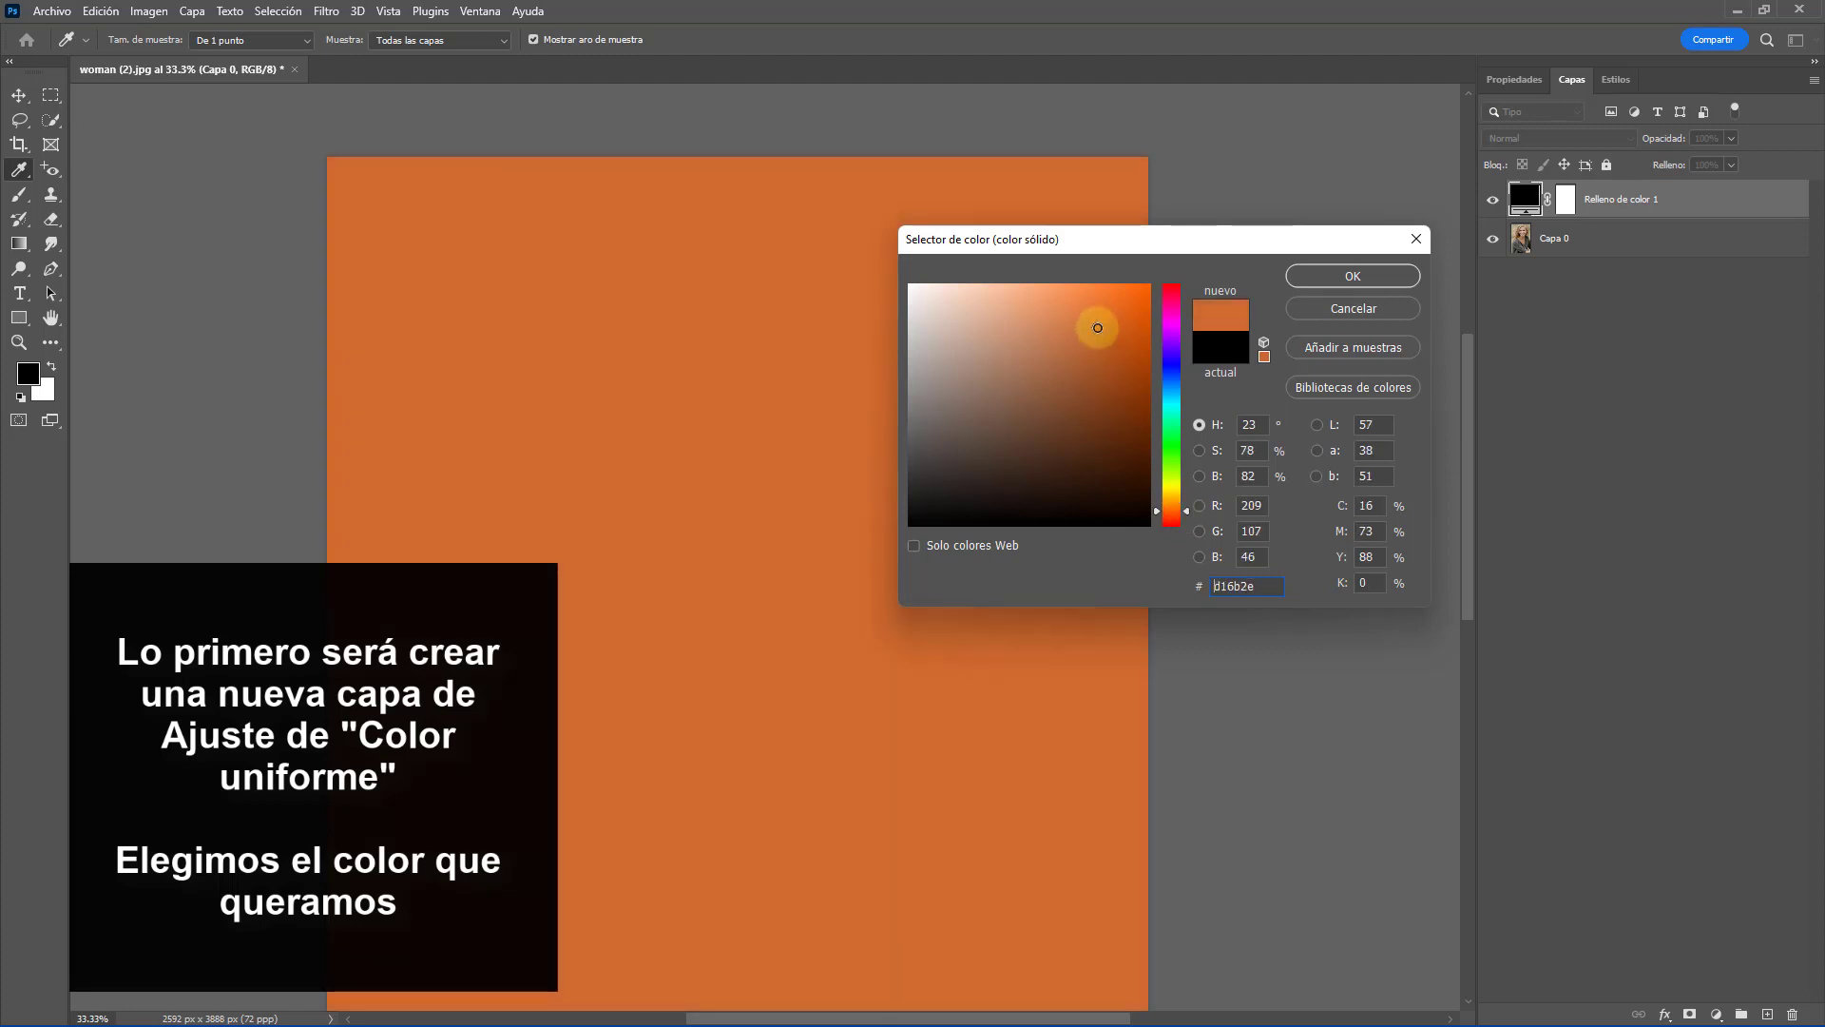
left_click(1346, 276)
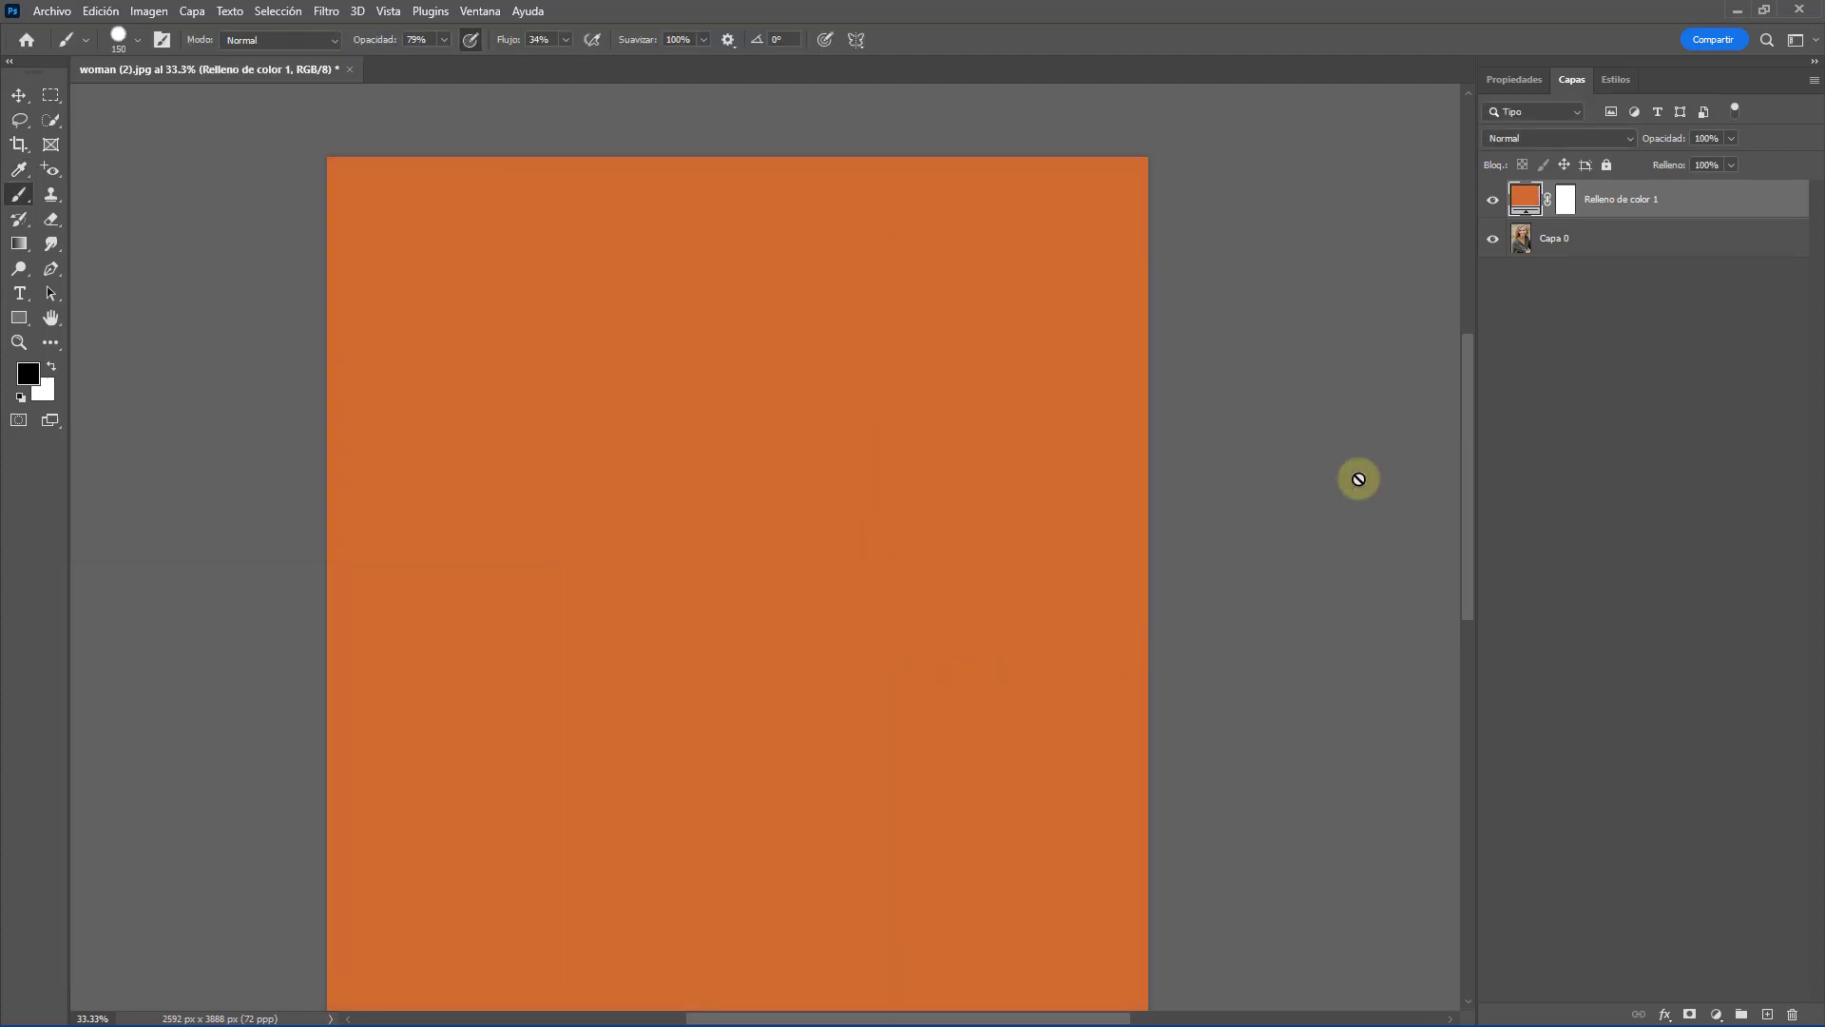
Step: Clear the colour fill layer's mask to black, deselect, and set the layer's blend mode to Luz suave
left_click(1568, 202)
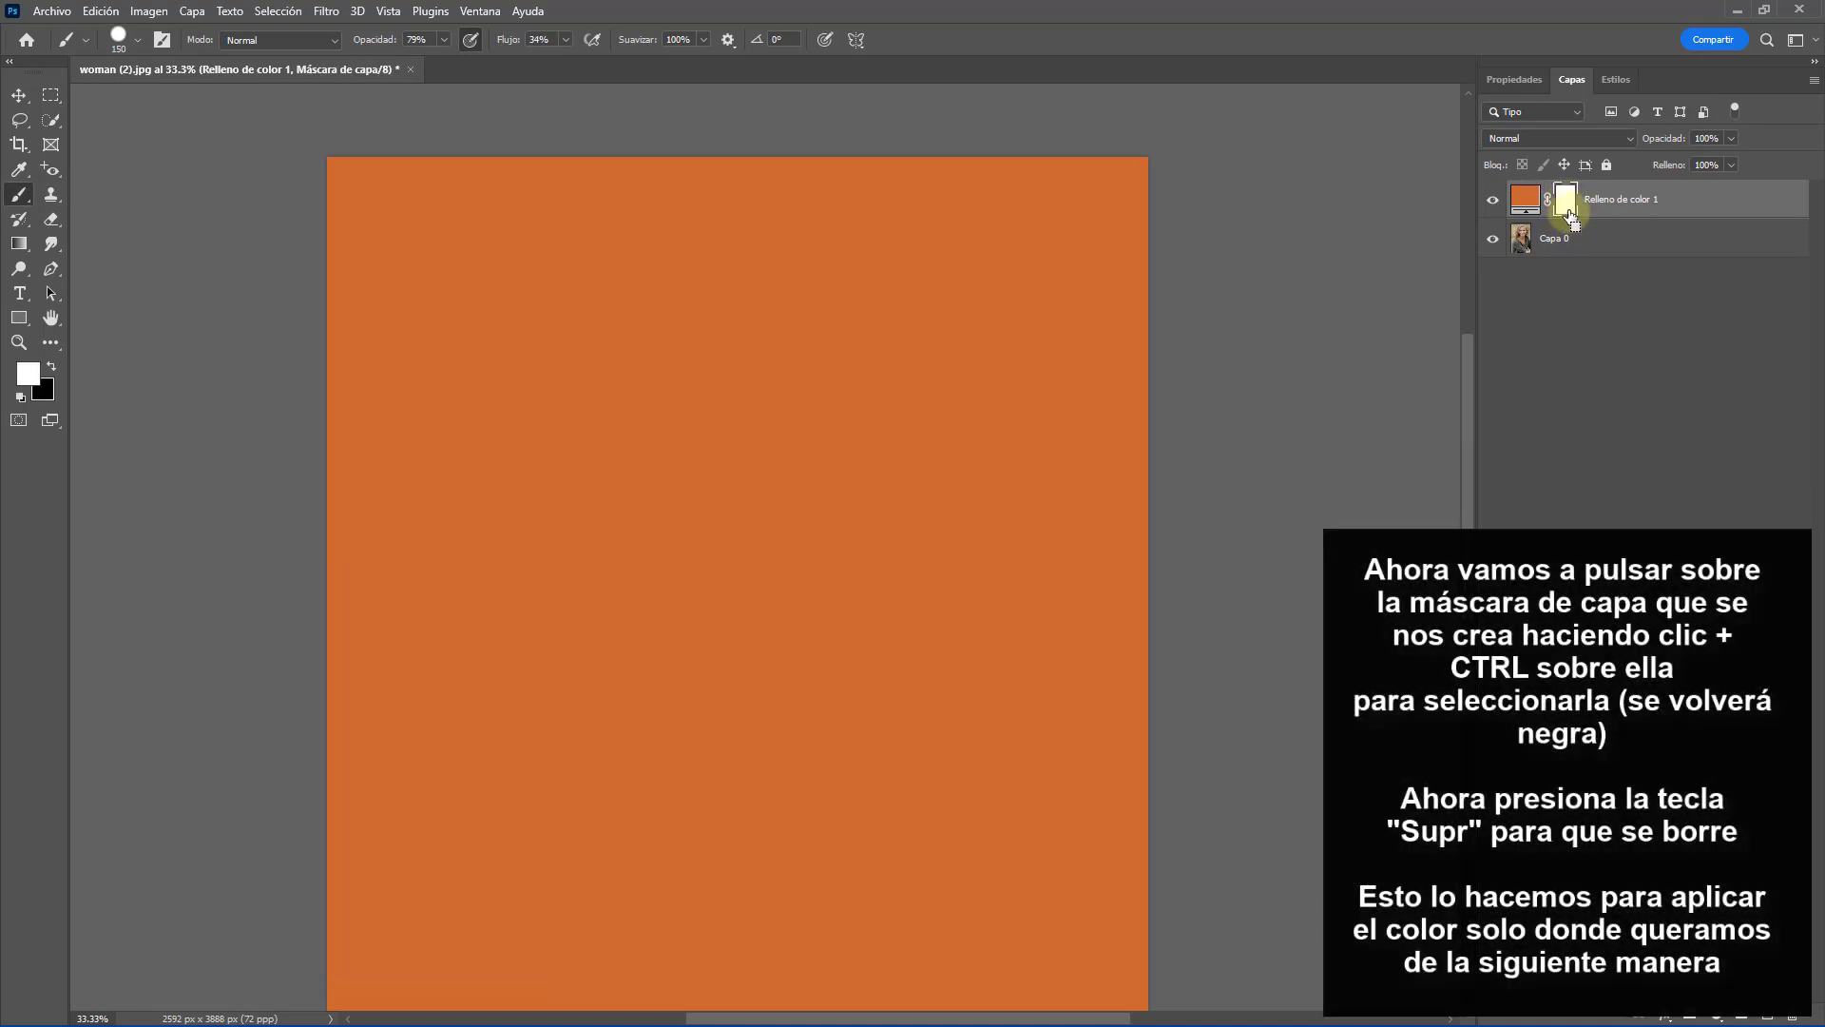
left_click(1570, 218, "ctrl")
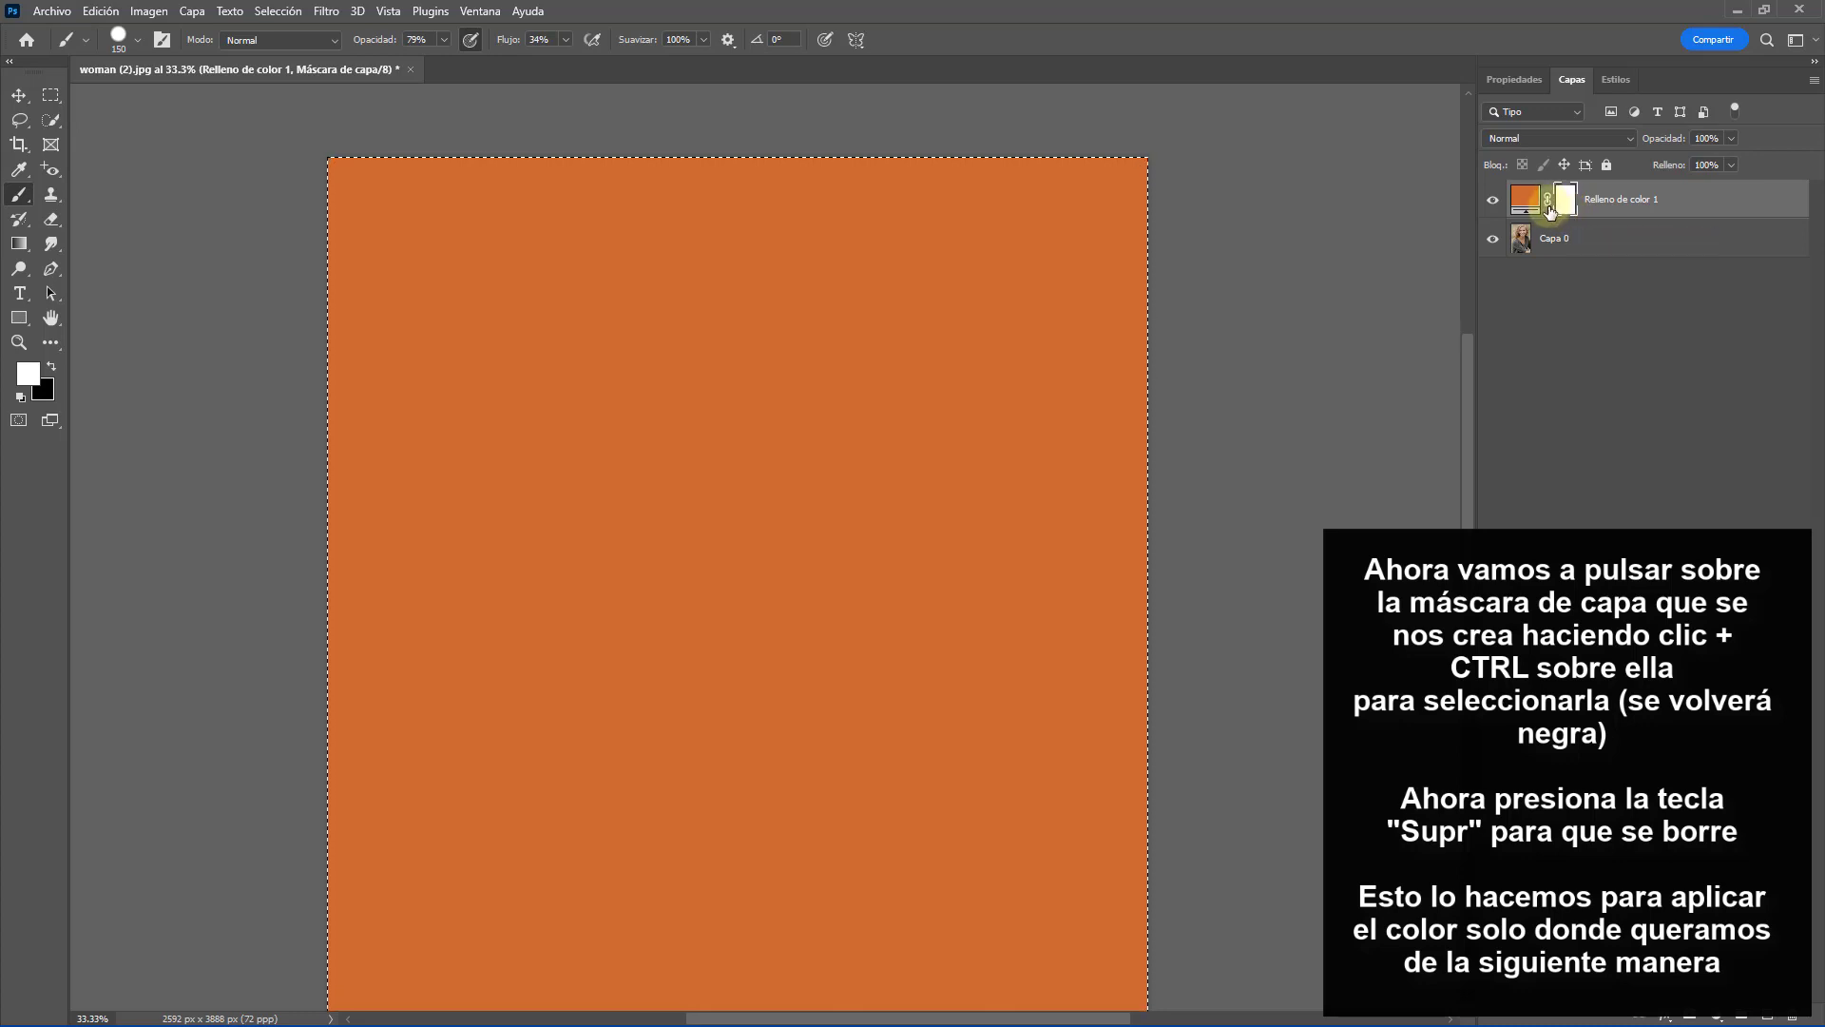
key("Delete")
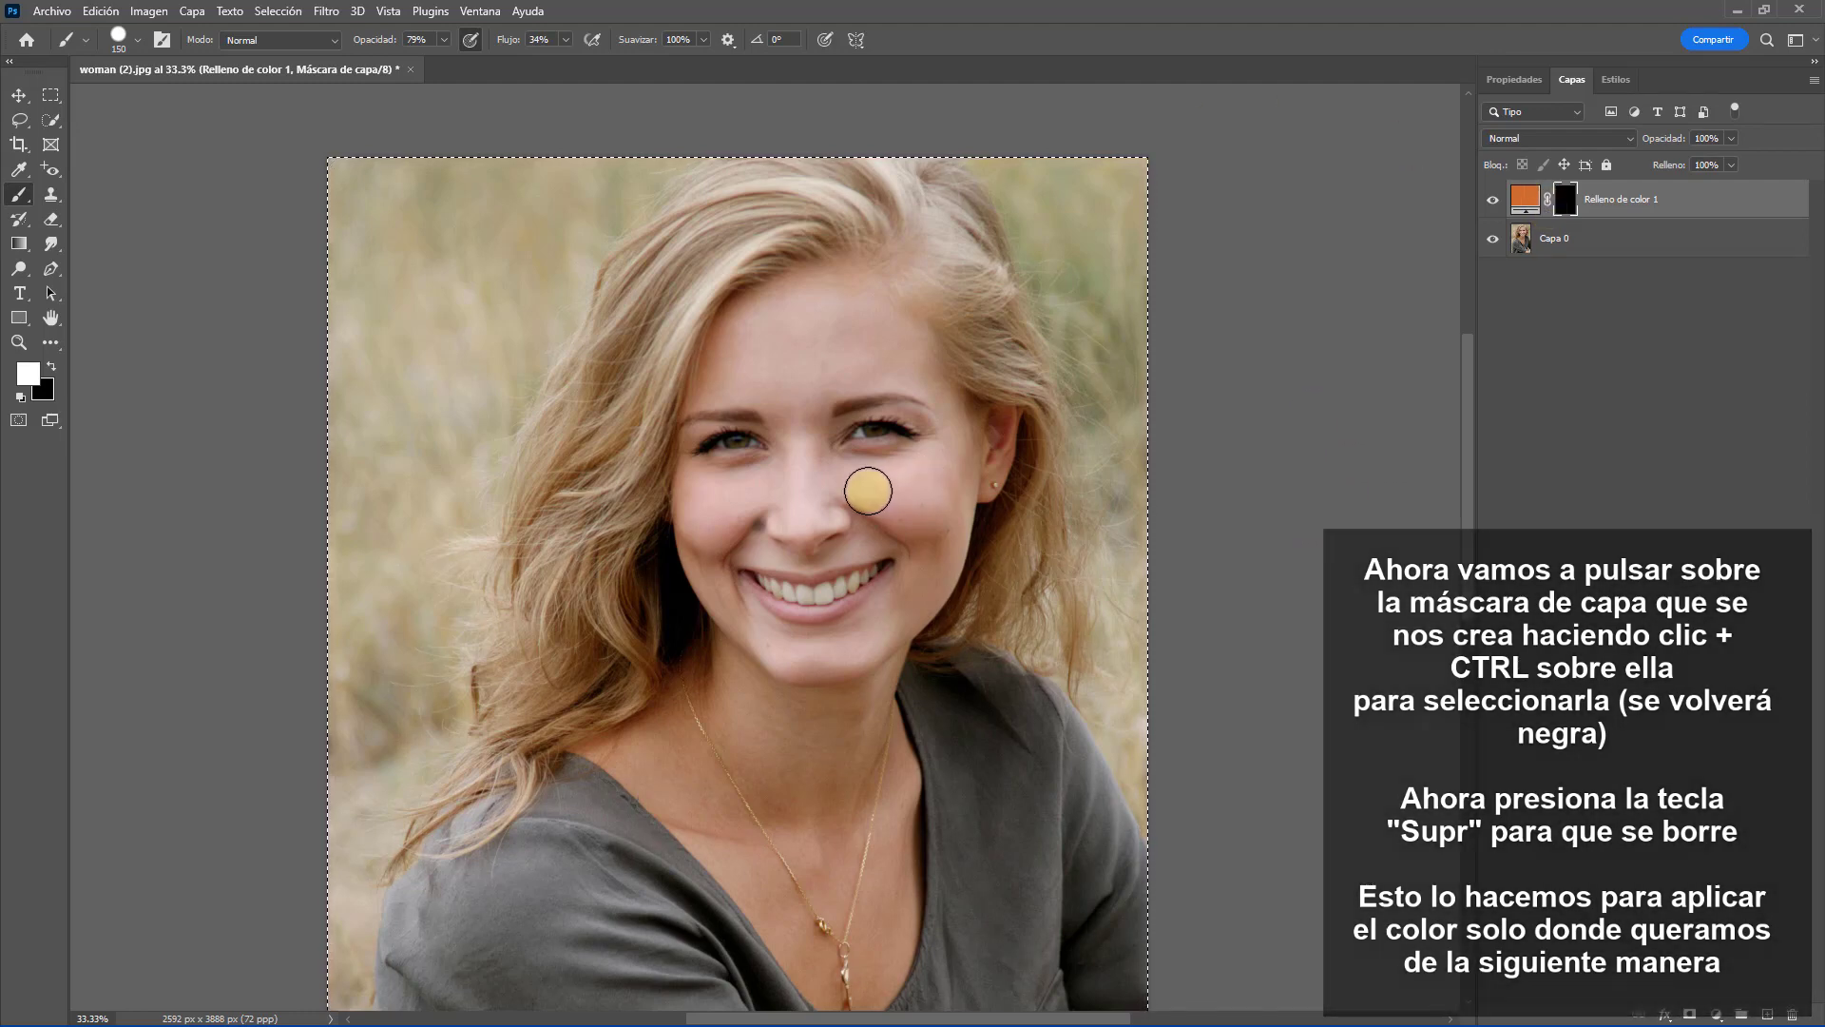
key("ctrl+d")
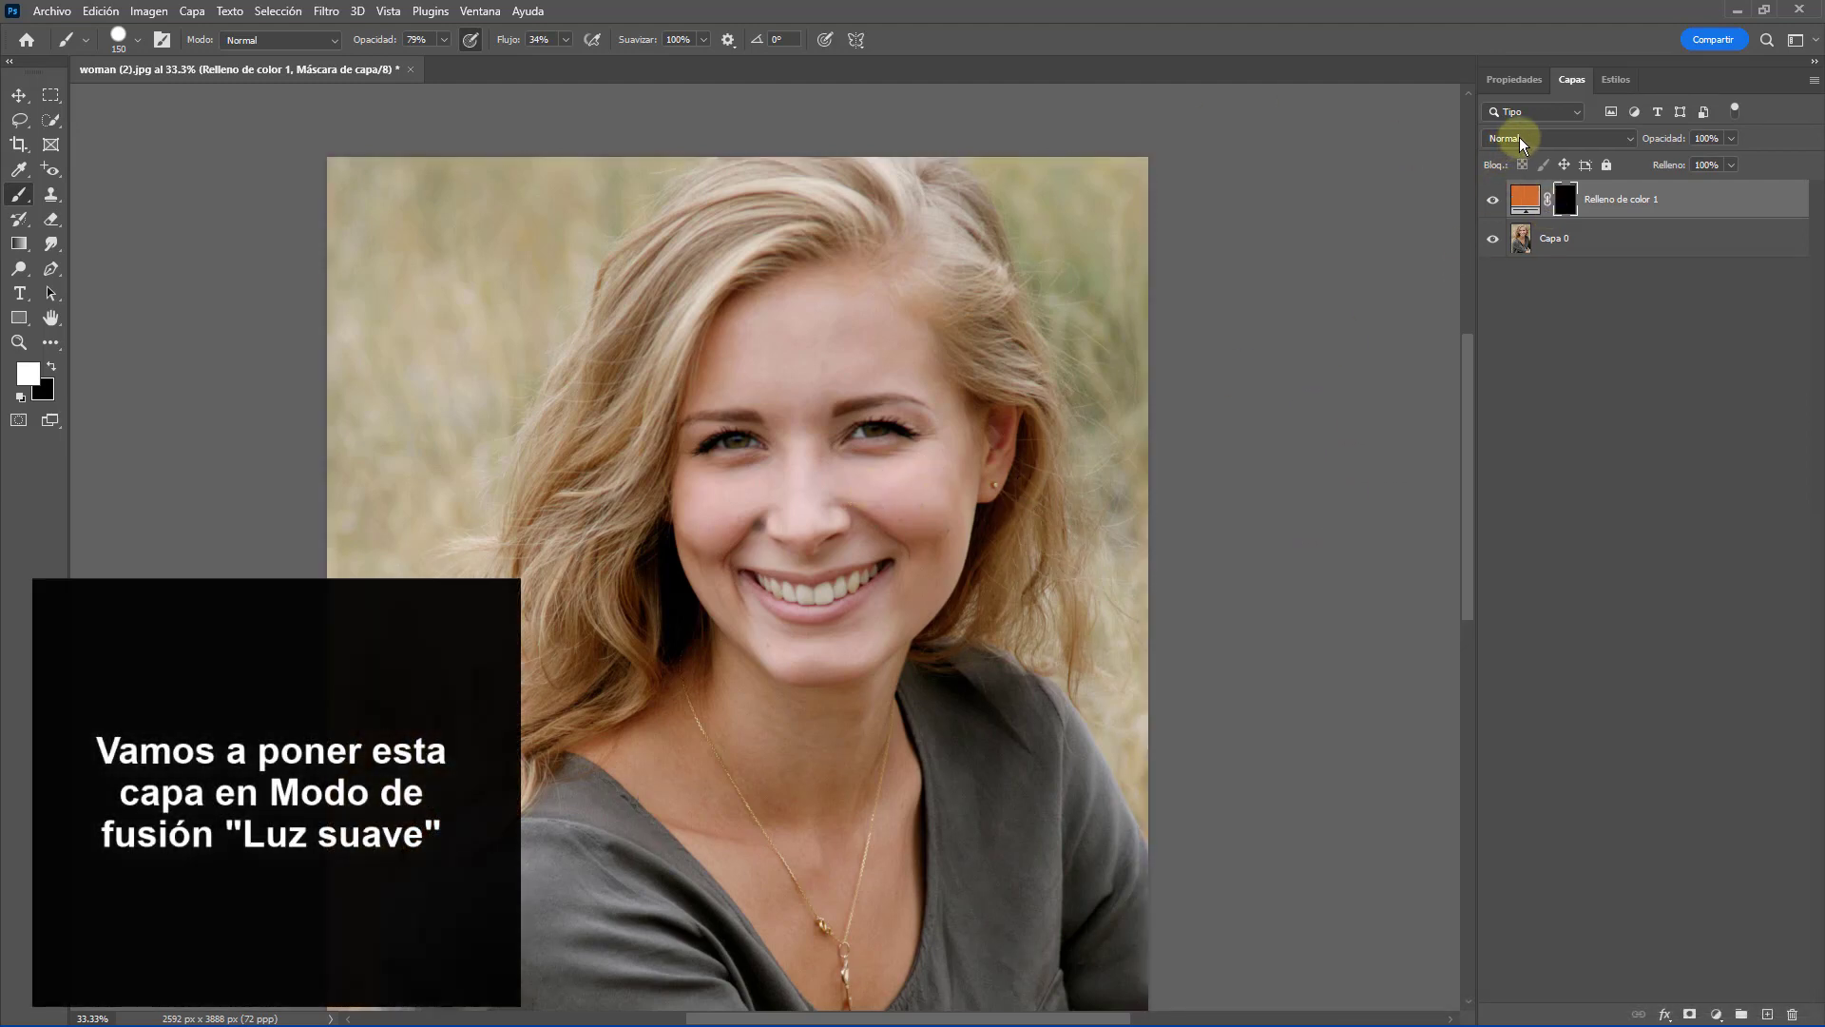
left_click(1519, 138)
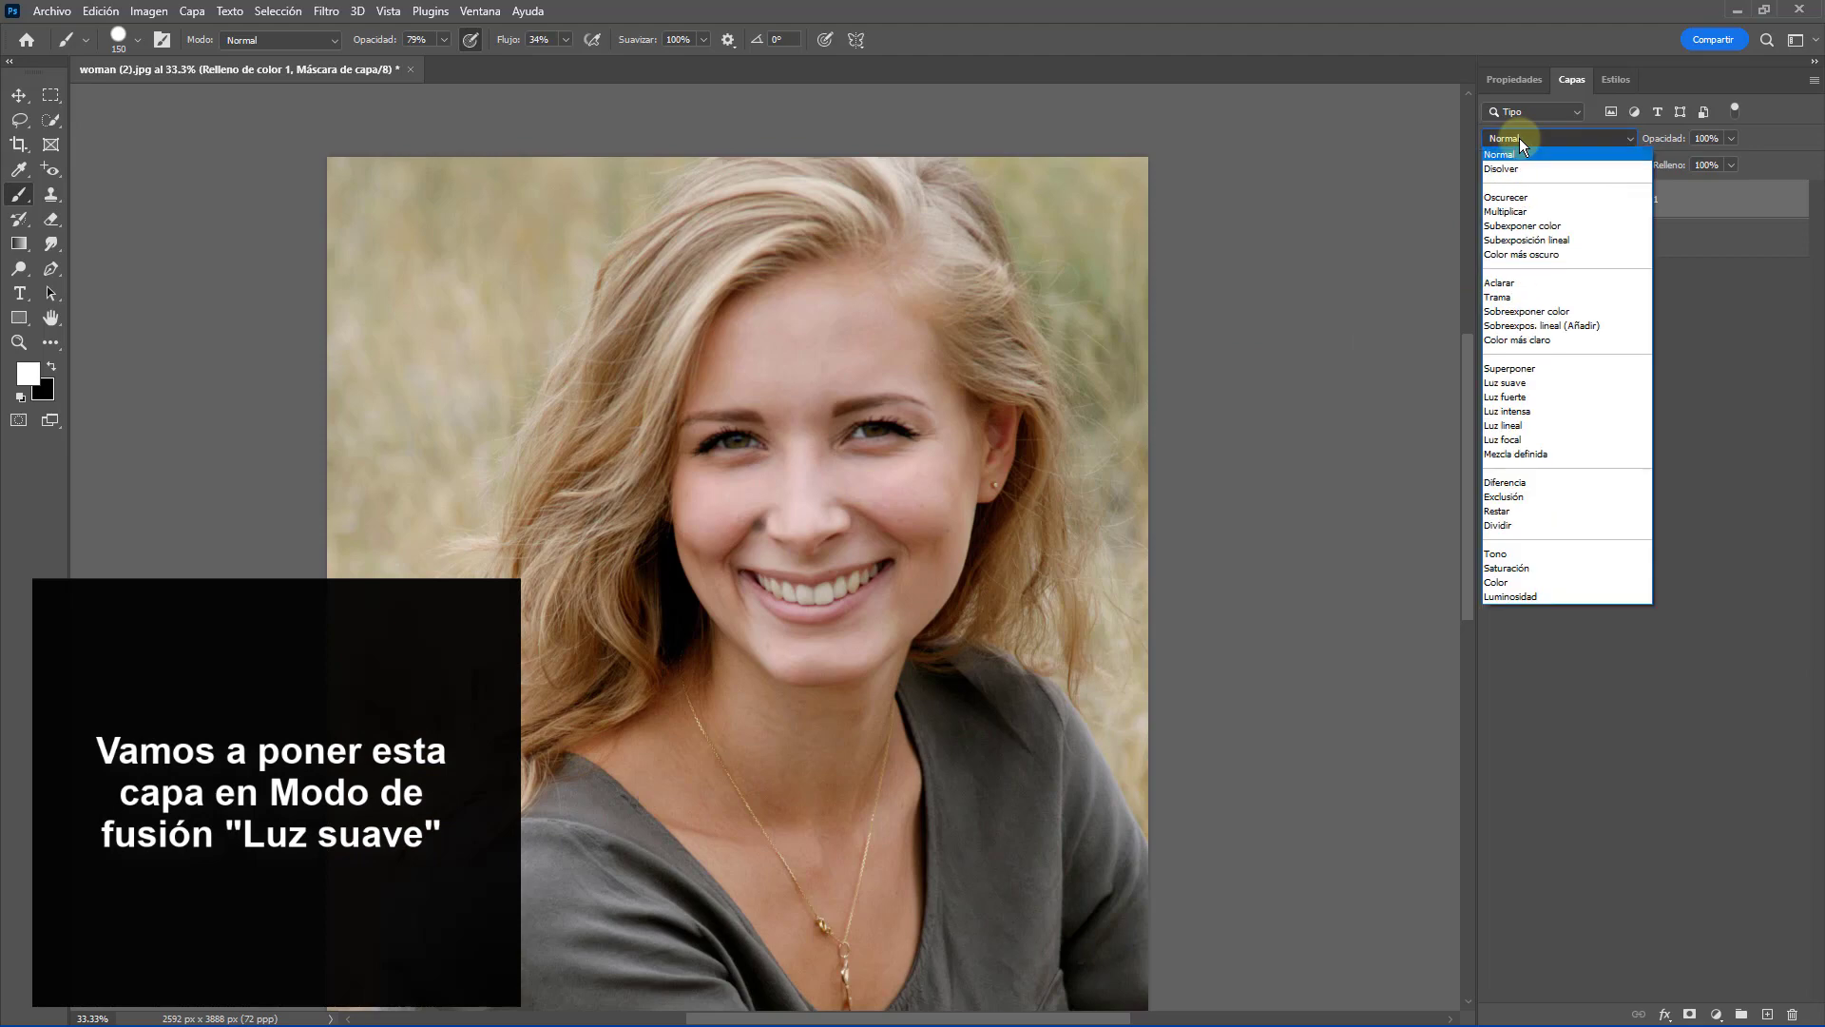
left_click(1500, 383)
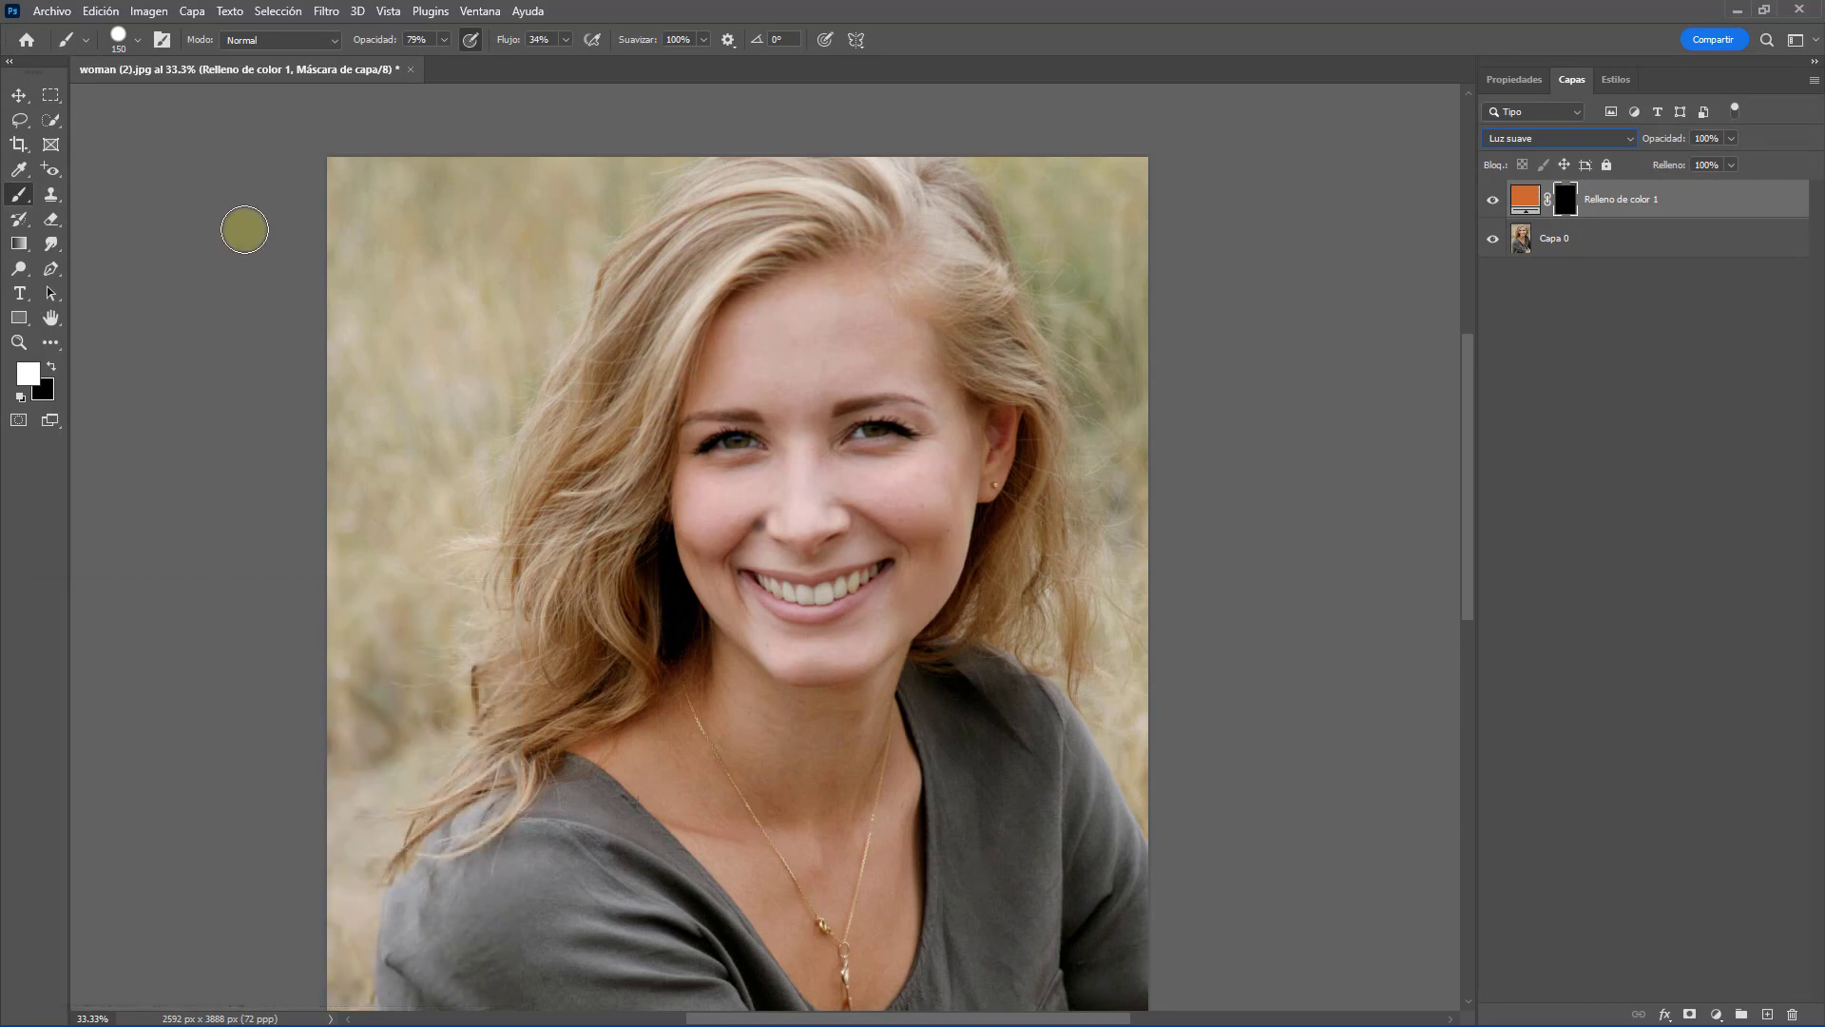
Step: Paint white on the fill mask over the long hair from the parting to the shoulder, using a 150 px brush at 85% opacity
left_click(20, 194)
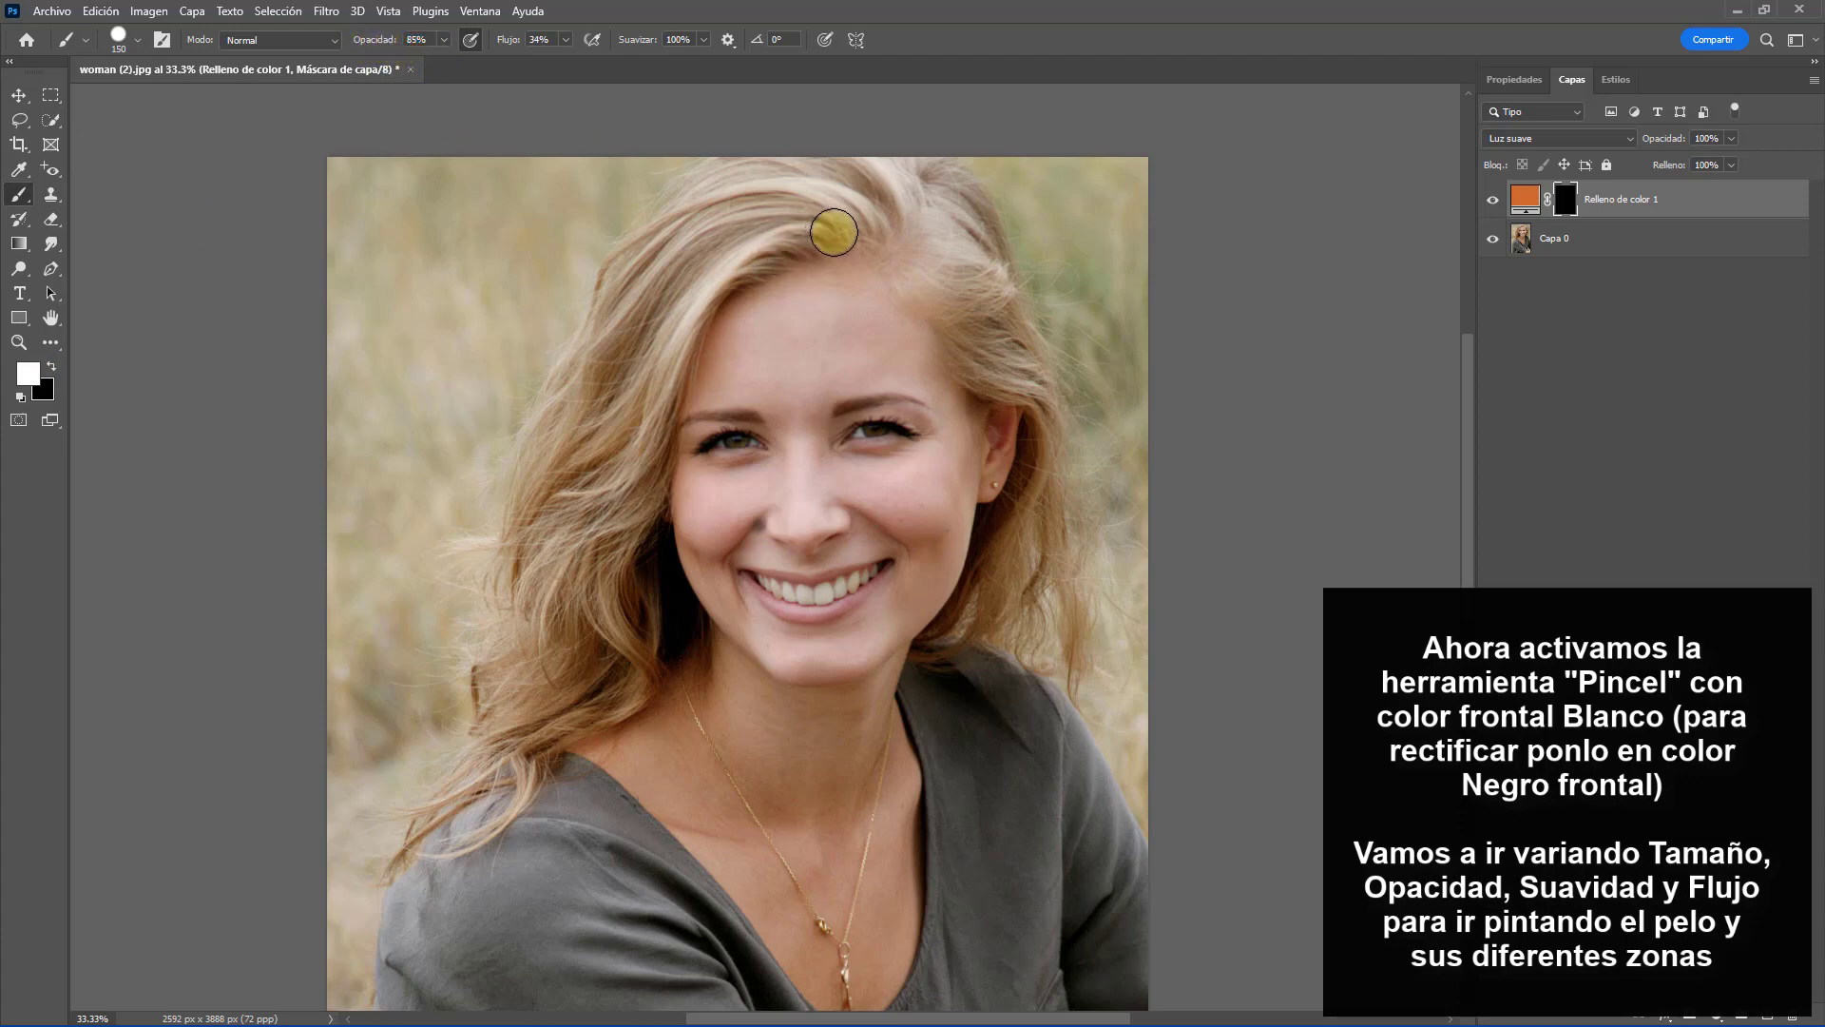
mouse_move(836, 232)
left_mouse_down()
mouse_move(731, 220)
mouse_move(631, 268)
mouse_move(566, 432)
mouse_move(671, 304)
mouse_move(759, 238)
mouse_move(830, 233)
mouse_move(753, 255)
mouse_move(683, 322)
mouse_move(574, 567)
mouse_move(656, 324)
mouse_move(529, 568)
mouse_move(612, 371)
mouse_move(520, 489)
mouse_move(611, 322)
mouse_move(527, 482)
mouse_move(594, 348)
mouse_move(586, 518)
mouse_move(688, 319)
mouse_move(561, 508)
mouse_move(588, 427)
mouse_move(547, 575)
mouse_move(607, 676)
mouse_move(656, 438)
mouse_move(603, 709)
mouse_move(609, 528)
mouse_move(611, 708)
mouse_move(569, 708)
left_mouse_up()
left_click(569, 708, "ctrl")
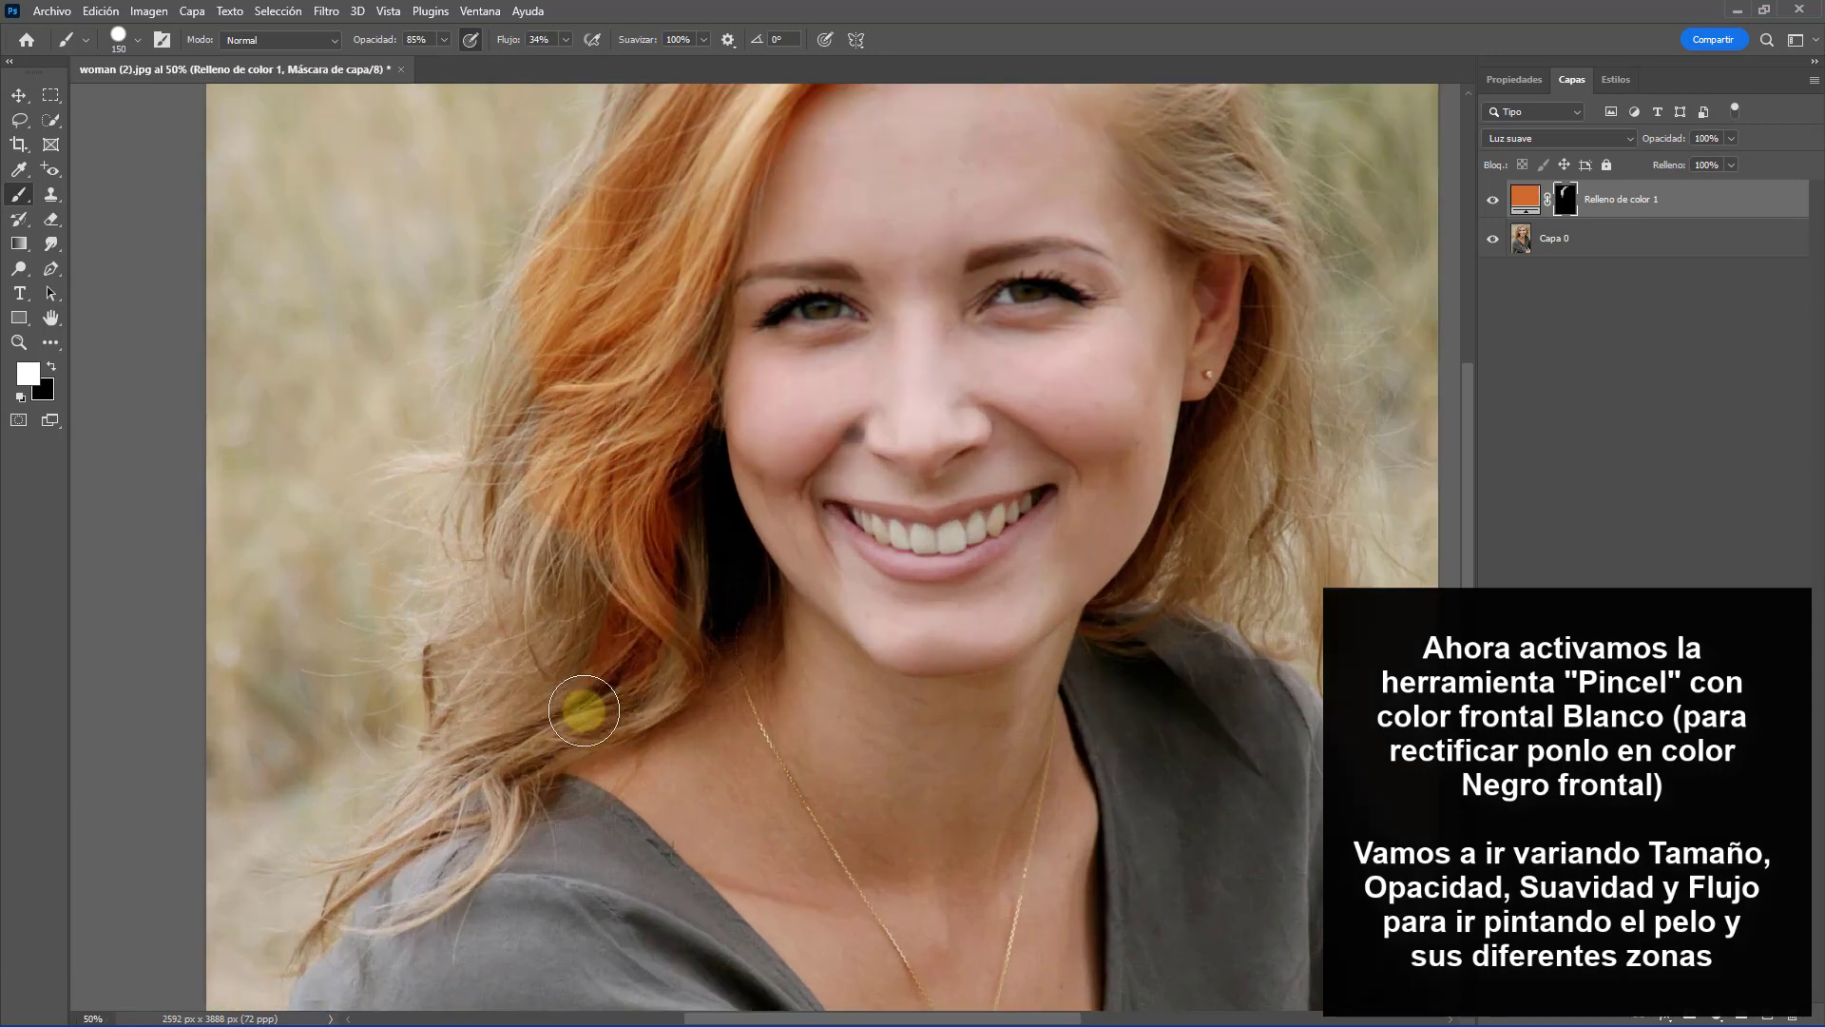
mouse_move(696, 676)
left_mouse_down()
mouse_move(677, 510)
mouse_move(604, 738)
mouse_move(585, 465)
mouse_move(519, 715)
mouse_move(536, 418)
mouse_move(498, 699)
mouse_move(483, 421)
mouse_move(448, 563)
mouse_move(529, 330)
mouse_move(495, 520)
mouse_move(579, 247)
mouse_move(524, 476)
mouse_move(561, 255)
mouse_move(514, 304)
mouse_move(477, 447)
mouse_move(542, 302)
mouse_move(457, 739)
mouse_move(550, 608)
mouse_move(569, 642)
mouse_move(423, 743)
mouse_move(451, 681)
mouse_move(430, 707)
mouse_move(443, 797)
mouse_move(393, 834)
mouse_move(544, 751)
left_mouse_up()
Step: Reduce the brush to 42 px and paint the thin hair ends lying over the shoulder in white on the mask
right_click(543, 752)
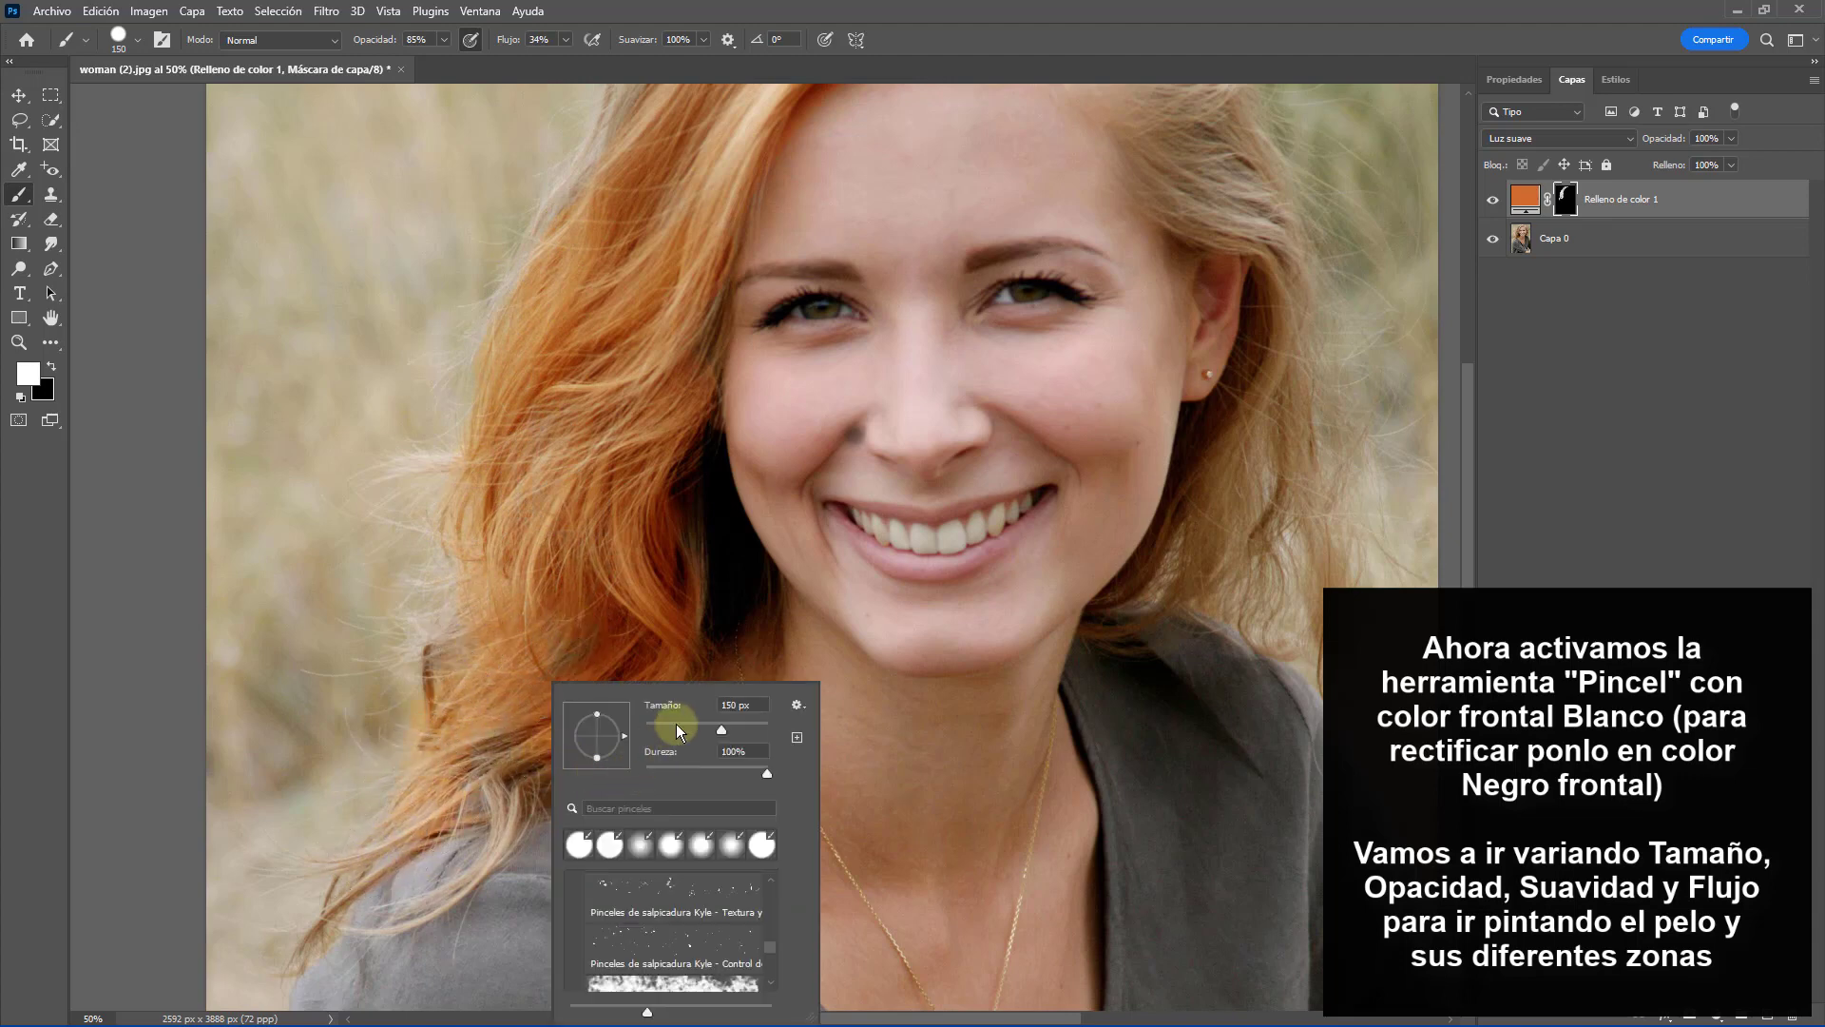
left_click(667, 732)
left_click(419, 793)
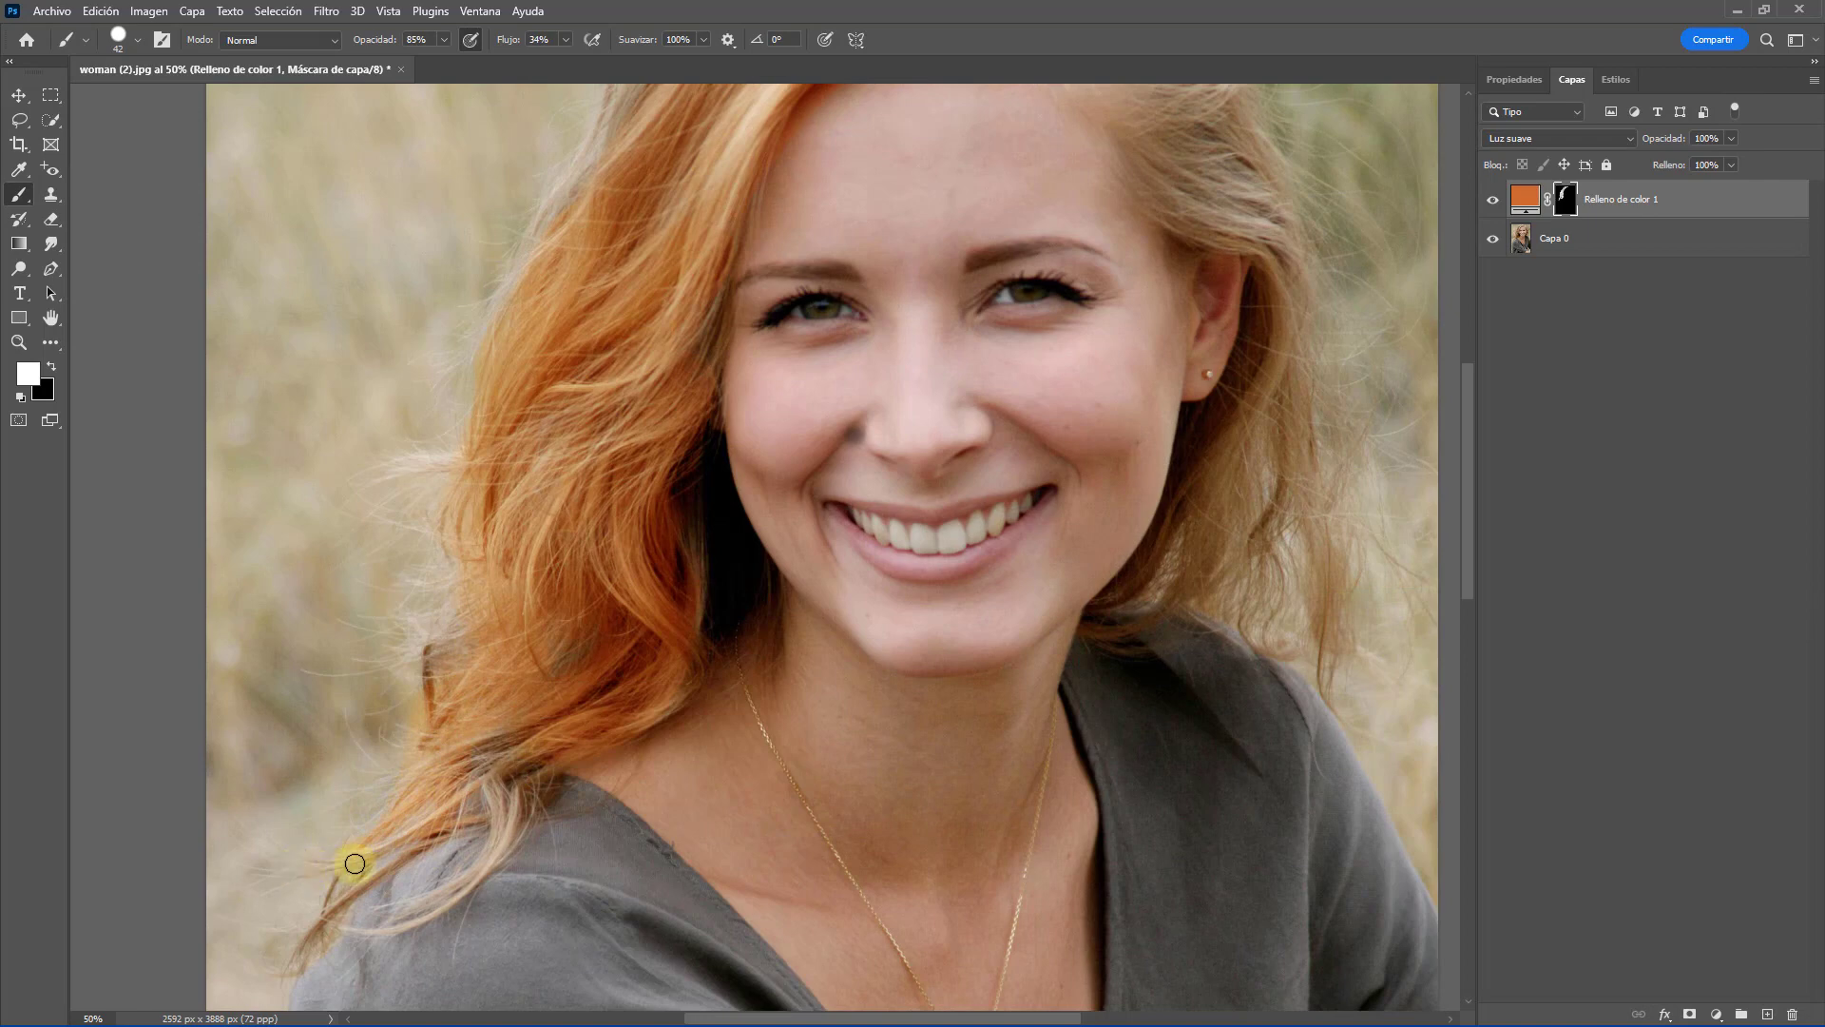
mouse_move(354, 863)
left_mouse_down()
mouse_move(495, 783)
mouse_move(361, 862)
left_mouse_up()
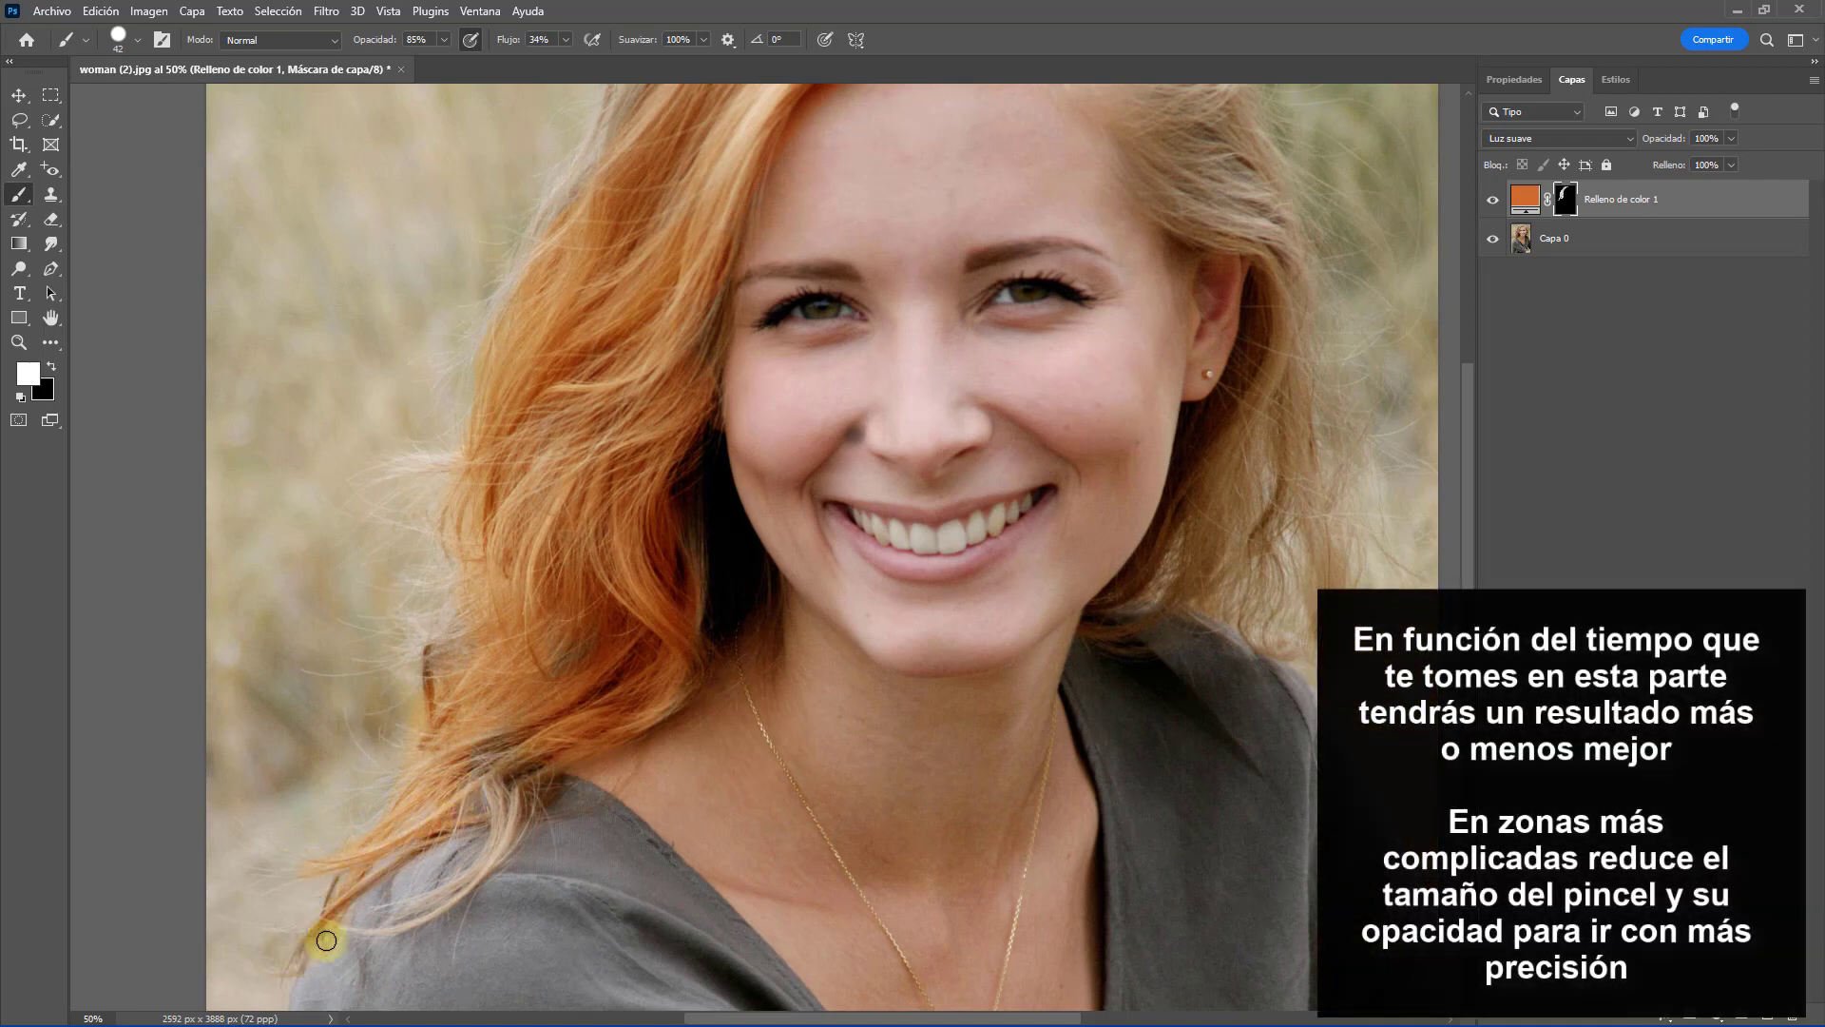
mouse_move(326, 940)
left_mouse_down()
mouse_move(455, 824)
mouse_move(610, 731)
mouse_move(494, 772)
mouse_move(443, 746)
mouse_move(500, 775)
mouse_move(427, 778)
mouse_move(452, 795)
mouse_move(491, 783)
mouse_move(494, 842)
mouse_move(481, 868)
mouse_move(381, 913)
left_mouse_up()
mouse_move(489, 875)
left_mouse_down()
mouse_move(537, 752)
mouse_move(682, 692)
mouse_move(501, 717)
mouse_move(529, 751)
mouse_move(496, 775)
mouse_move(543, 756)
left_mouse_up()
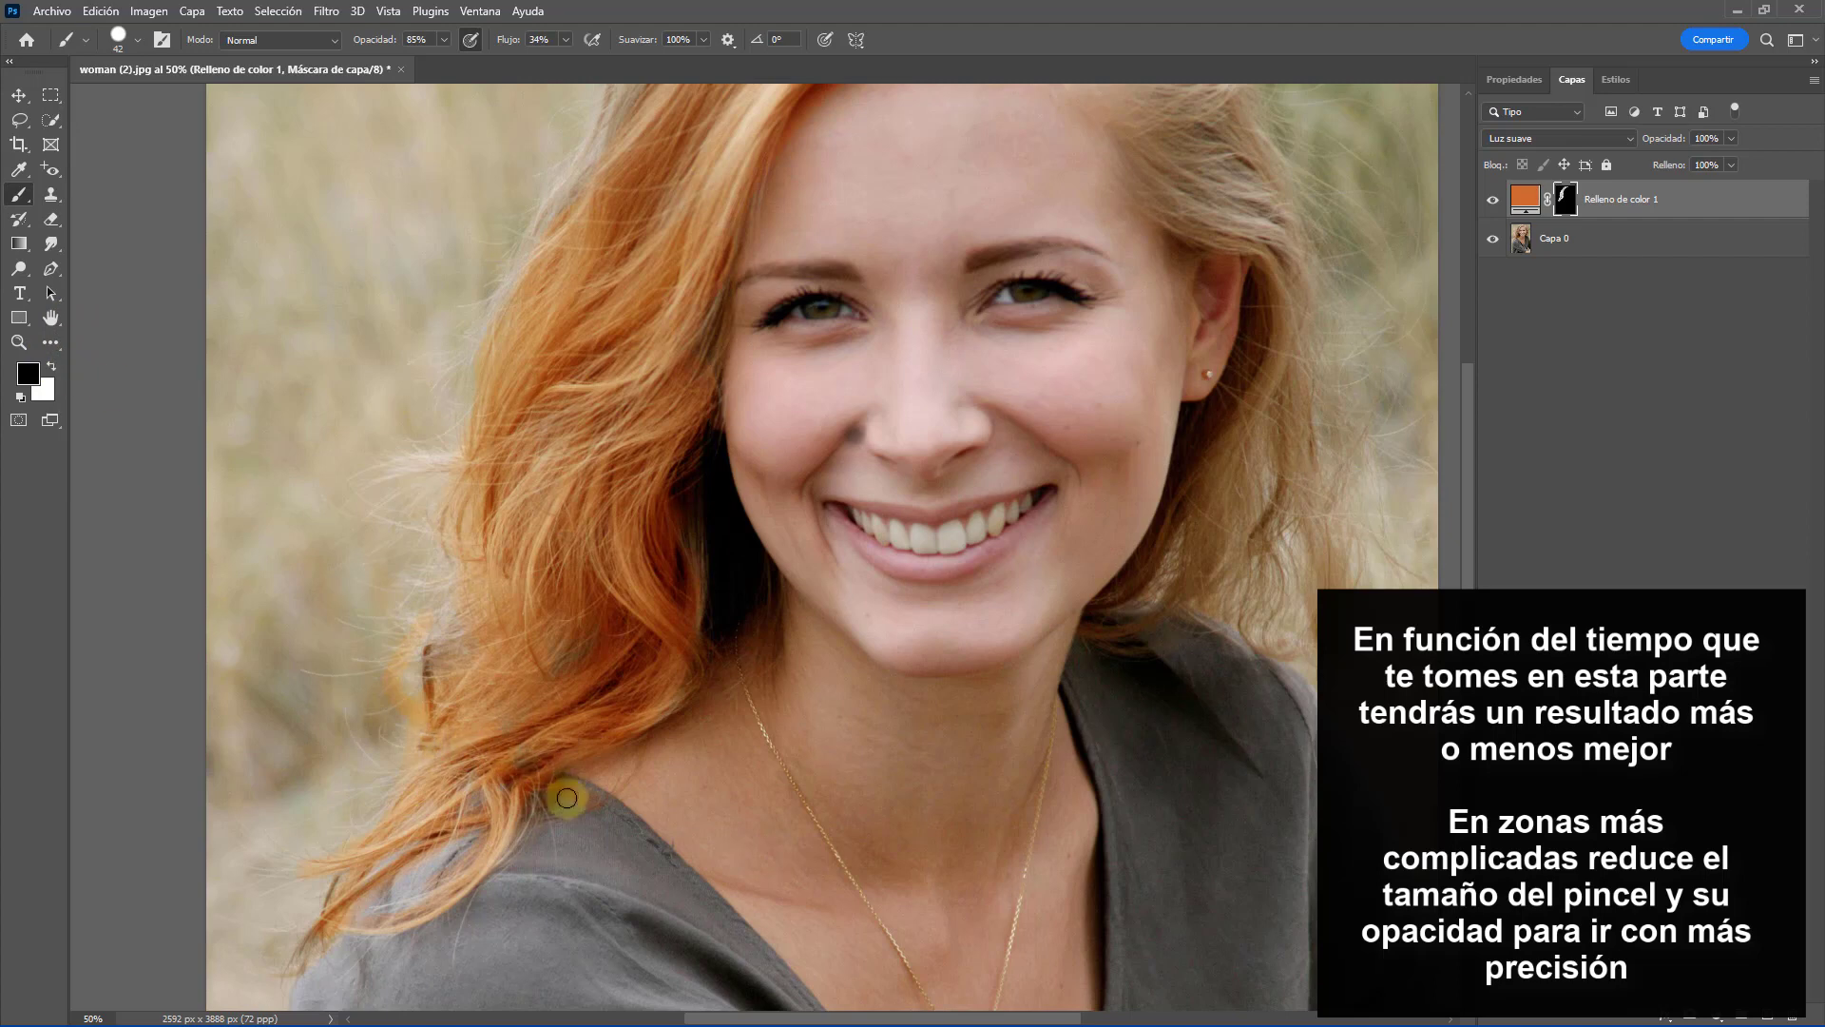
Step: Paint black on the mask to remove the orange spill around the outer edge of the lower hair
mouse_move(312, 702)
left_mouse_down()
mouse_move(386, 691)
mouse_move(409, 643)
mouse_move(380, 677)
mouse_move(395, 722)
left_mouse_up()
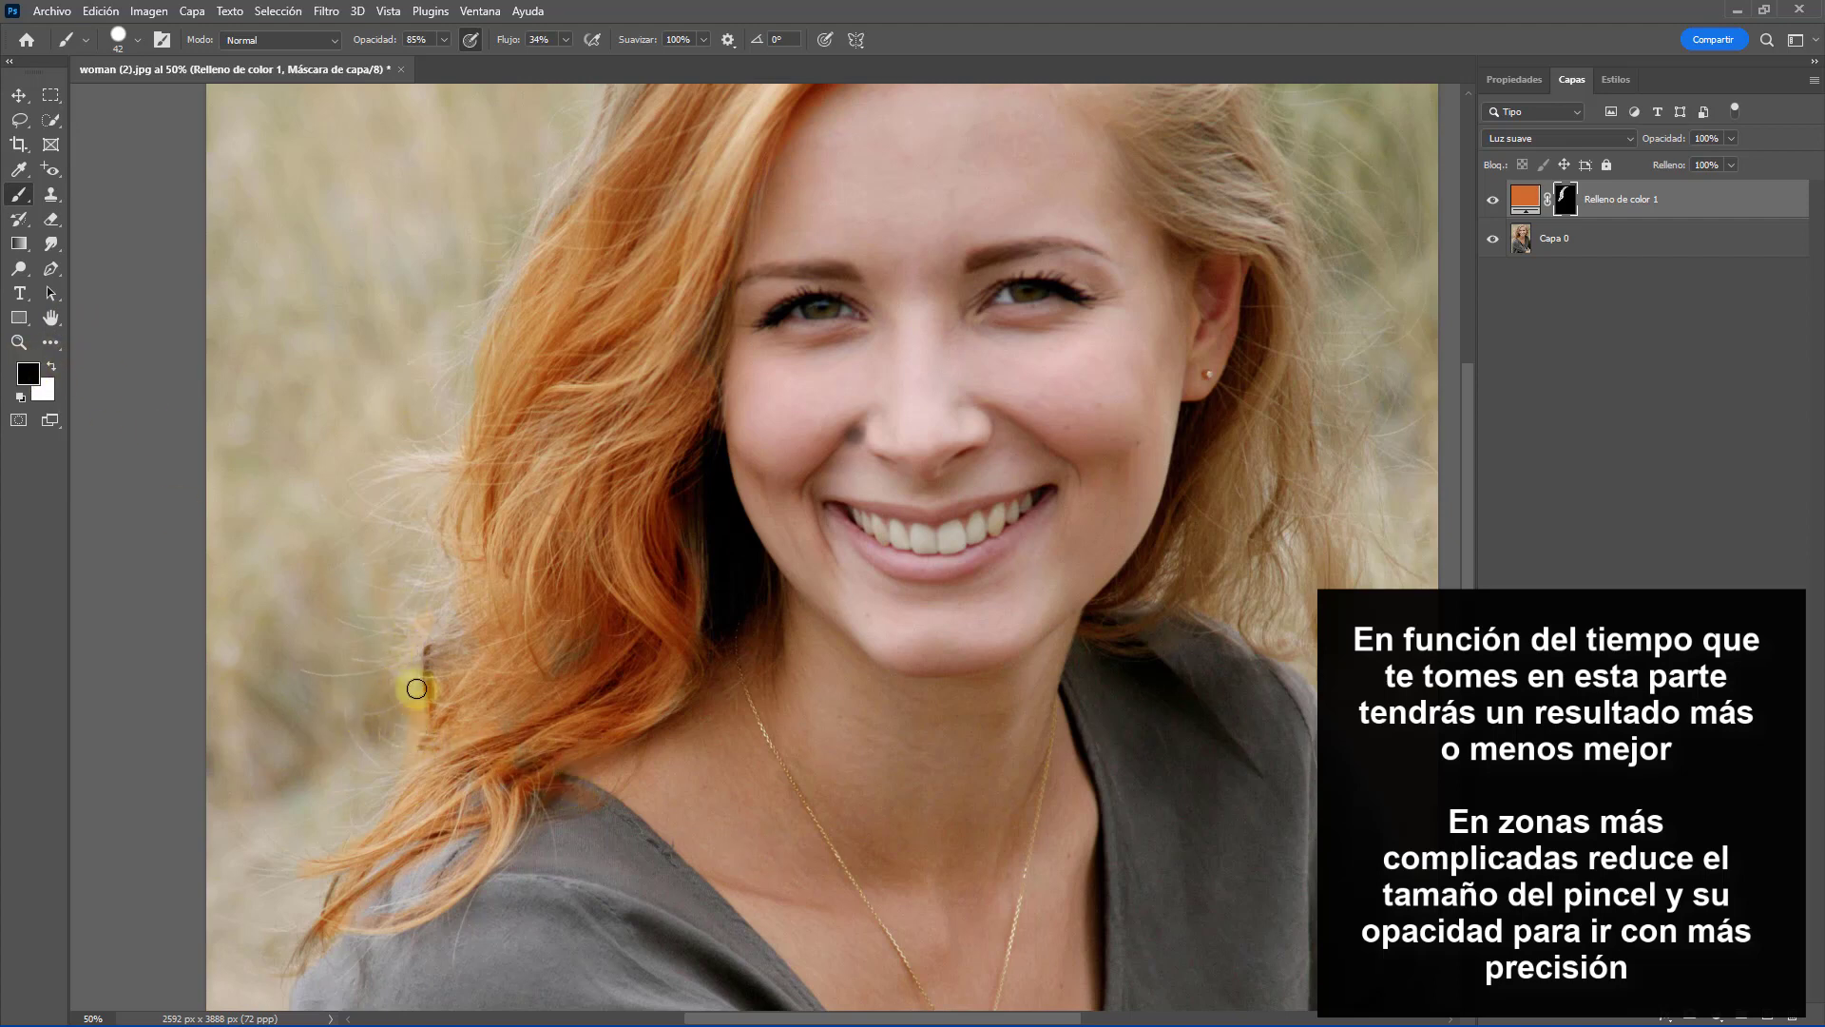
left_click(704, 609)
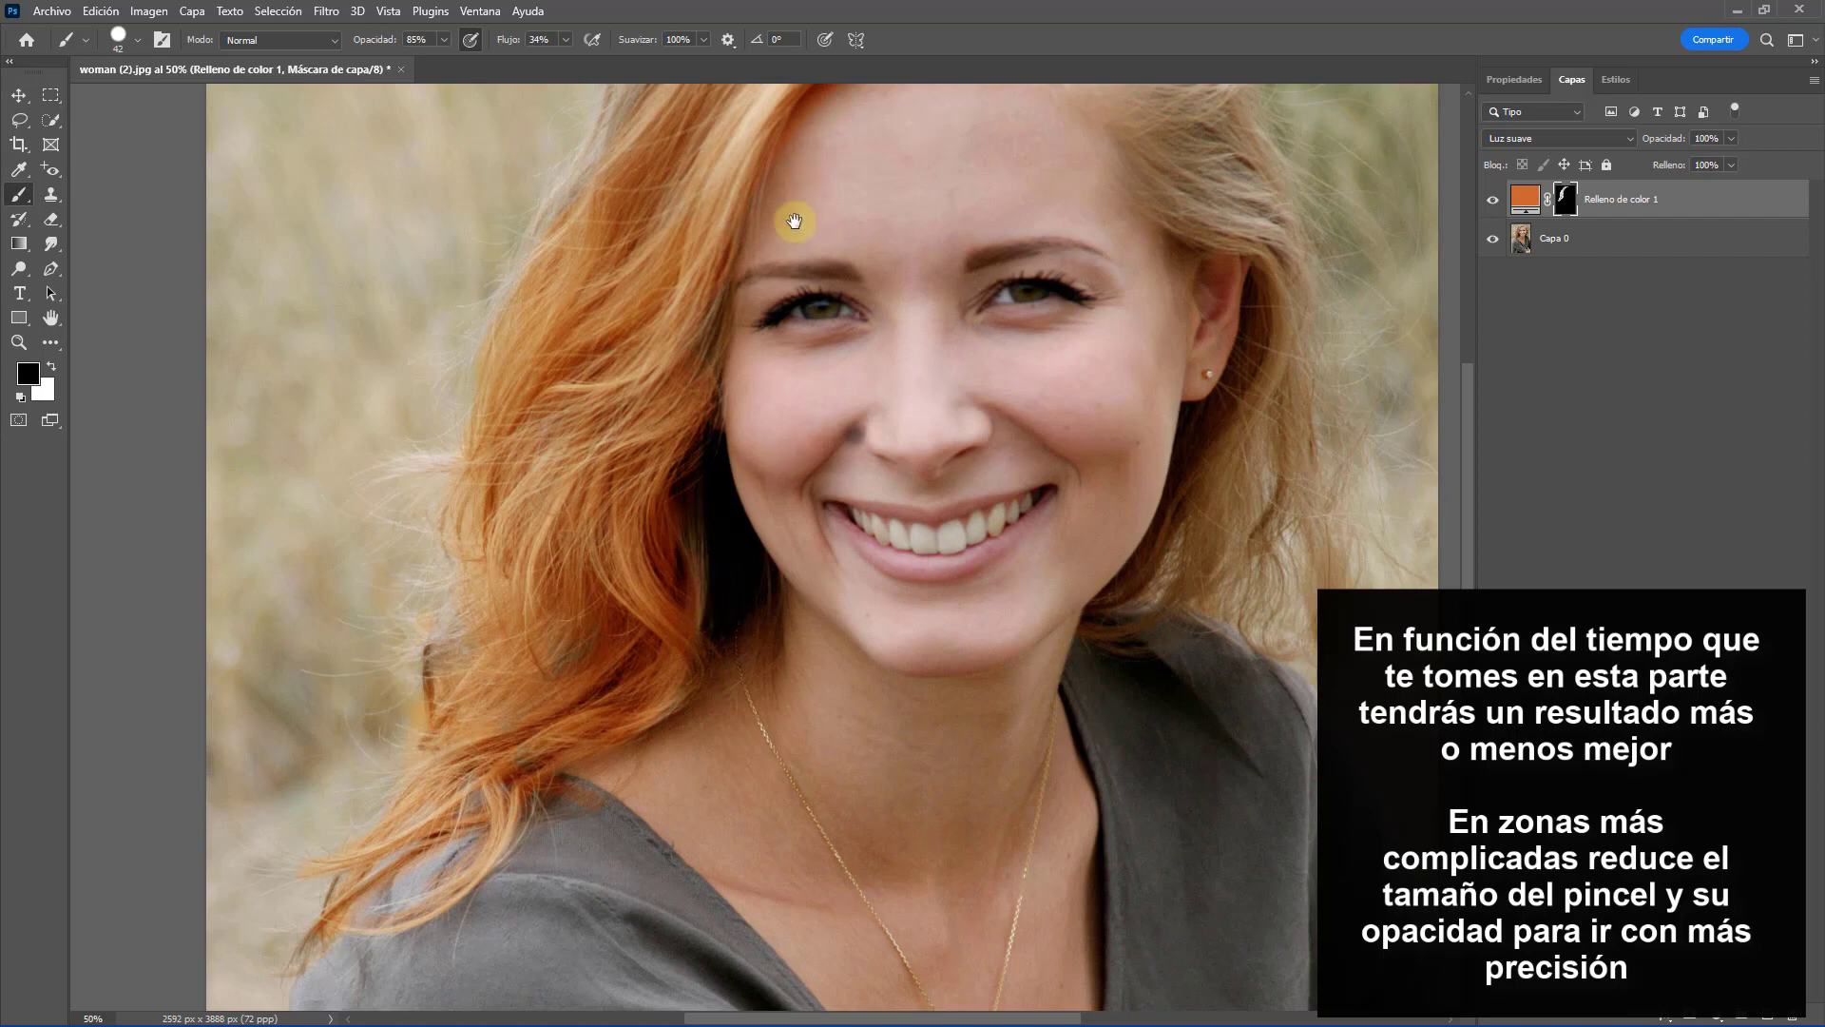
Step: Set the brush size to 82 px and paint white over the uncoloured hair on the crown and along its outer edge
left_click_drag(795, 220, 591, 603)
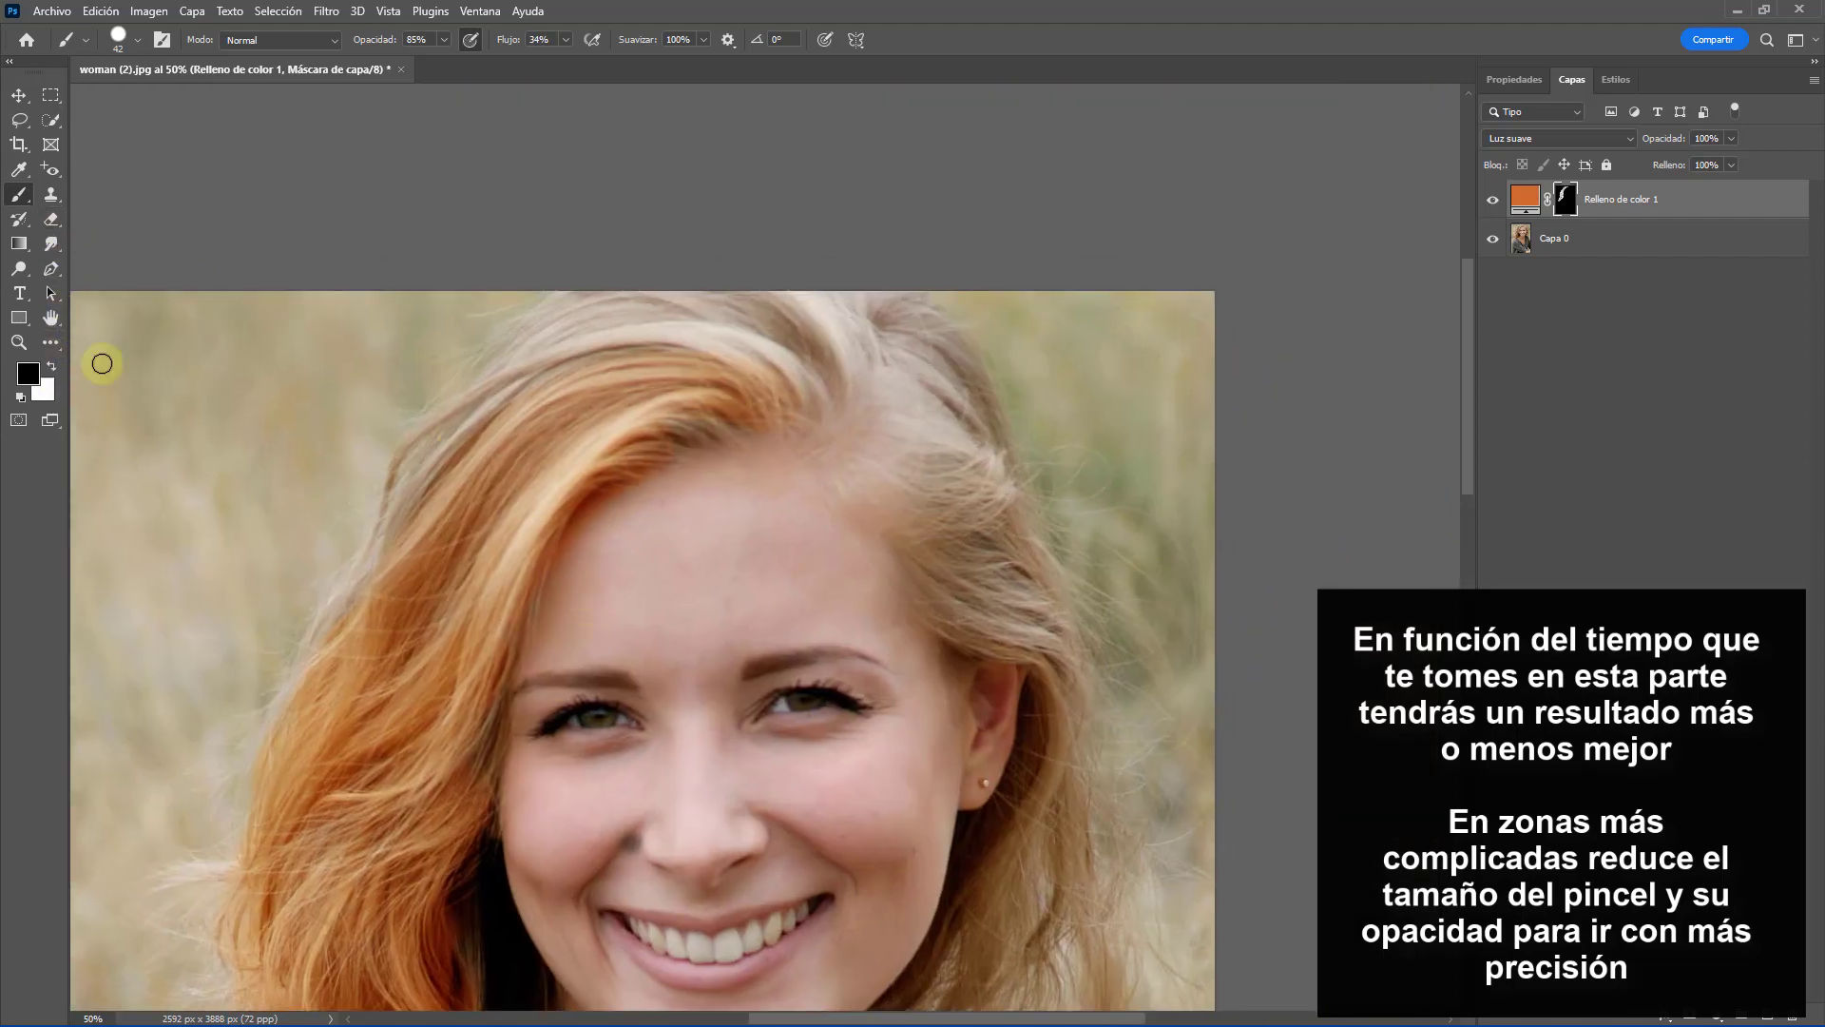
right_click(498, 420)
left_click_drag(646, 462, 660, 462)
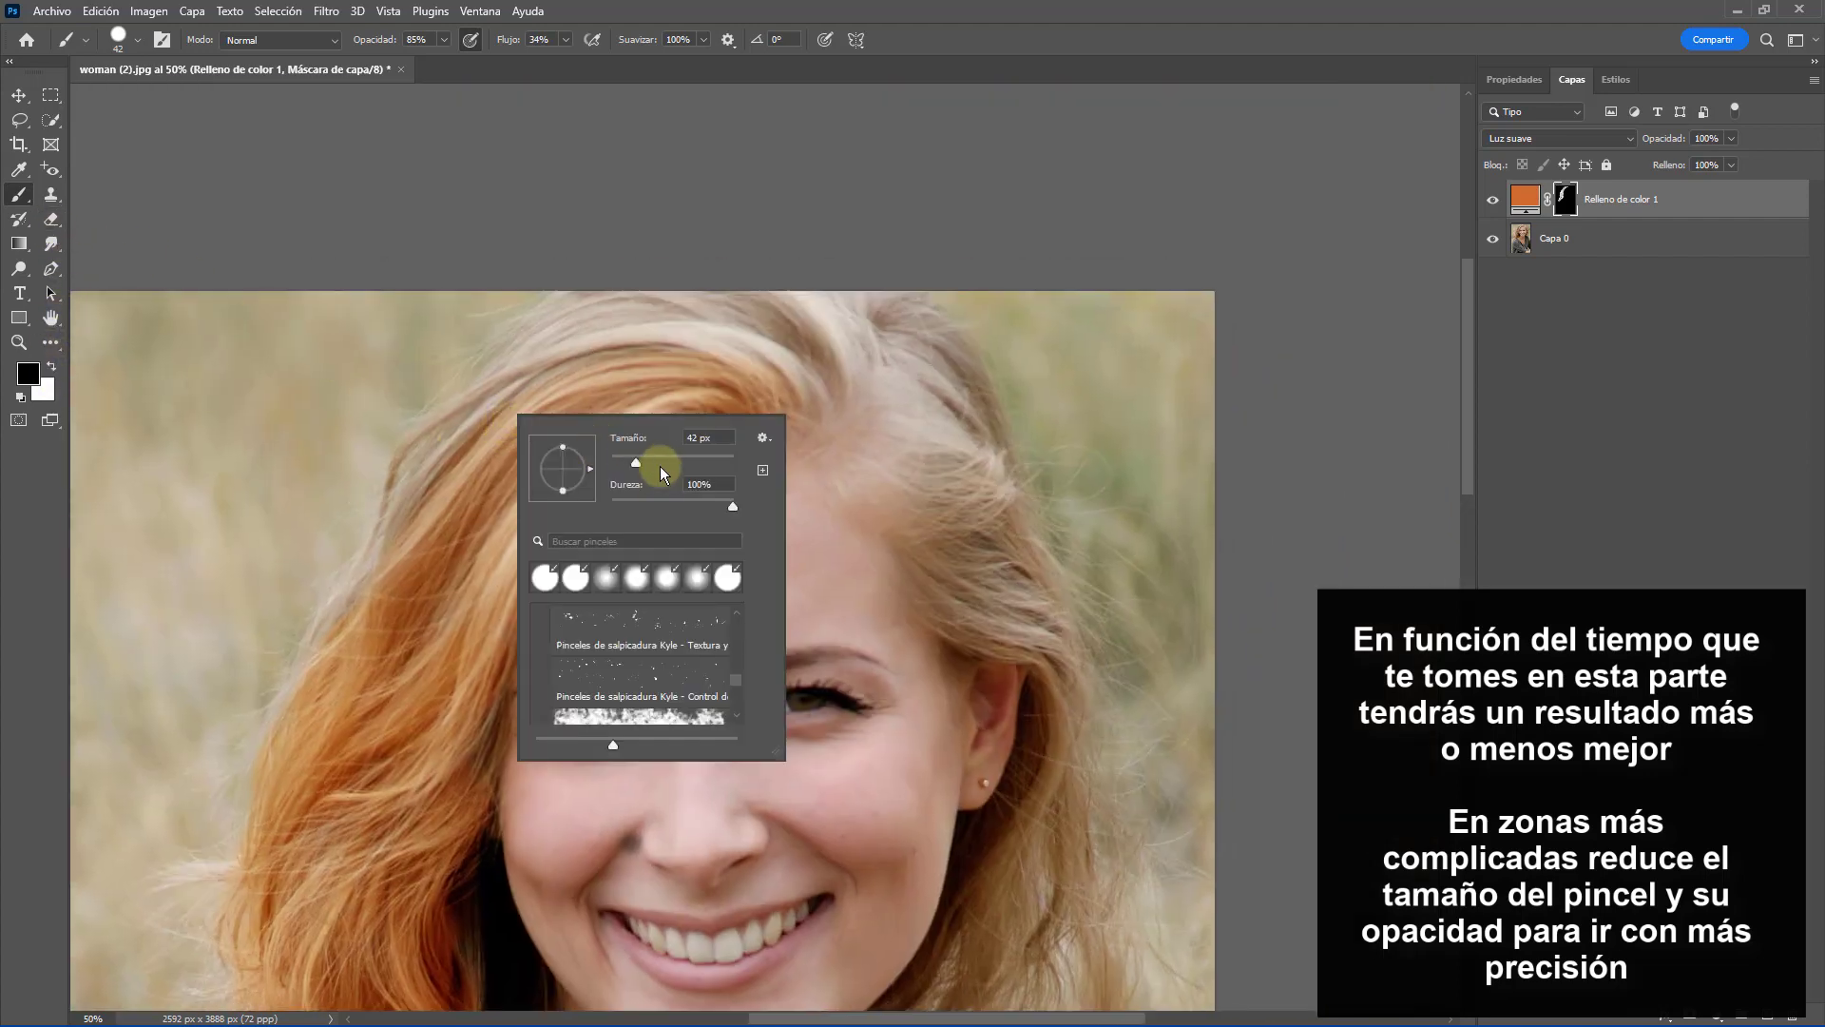
left_click(795, 370)
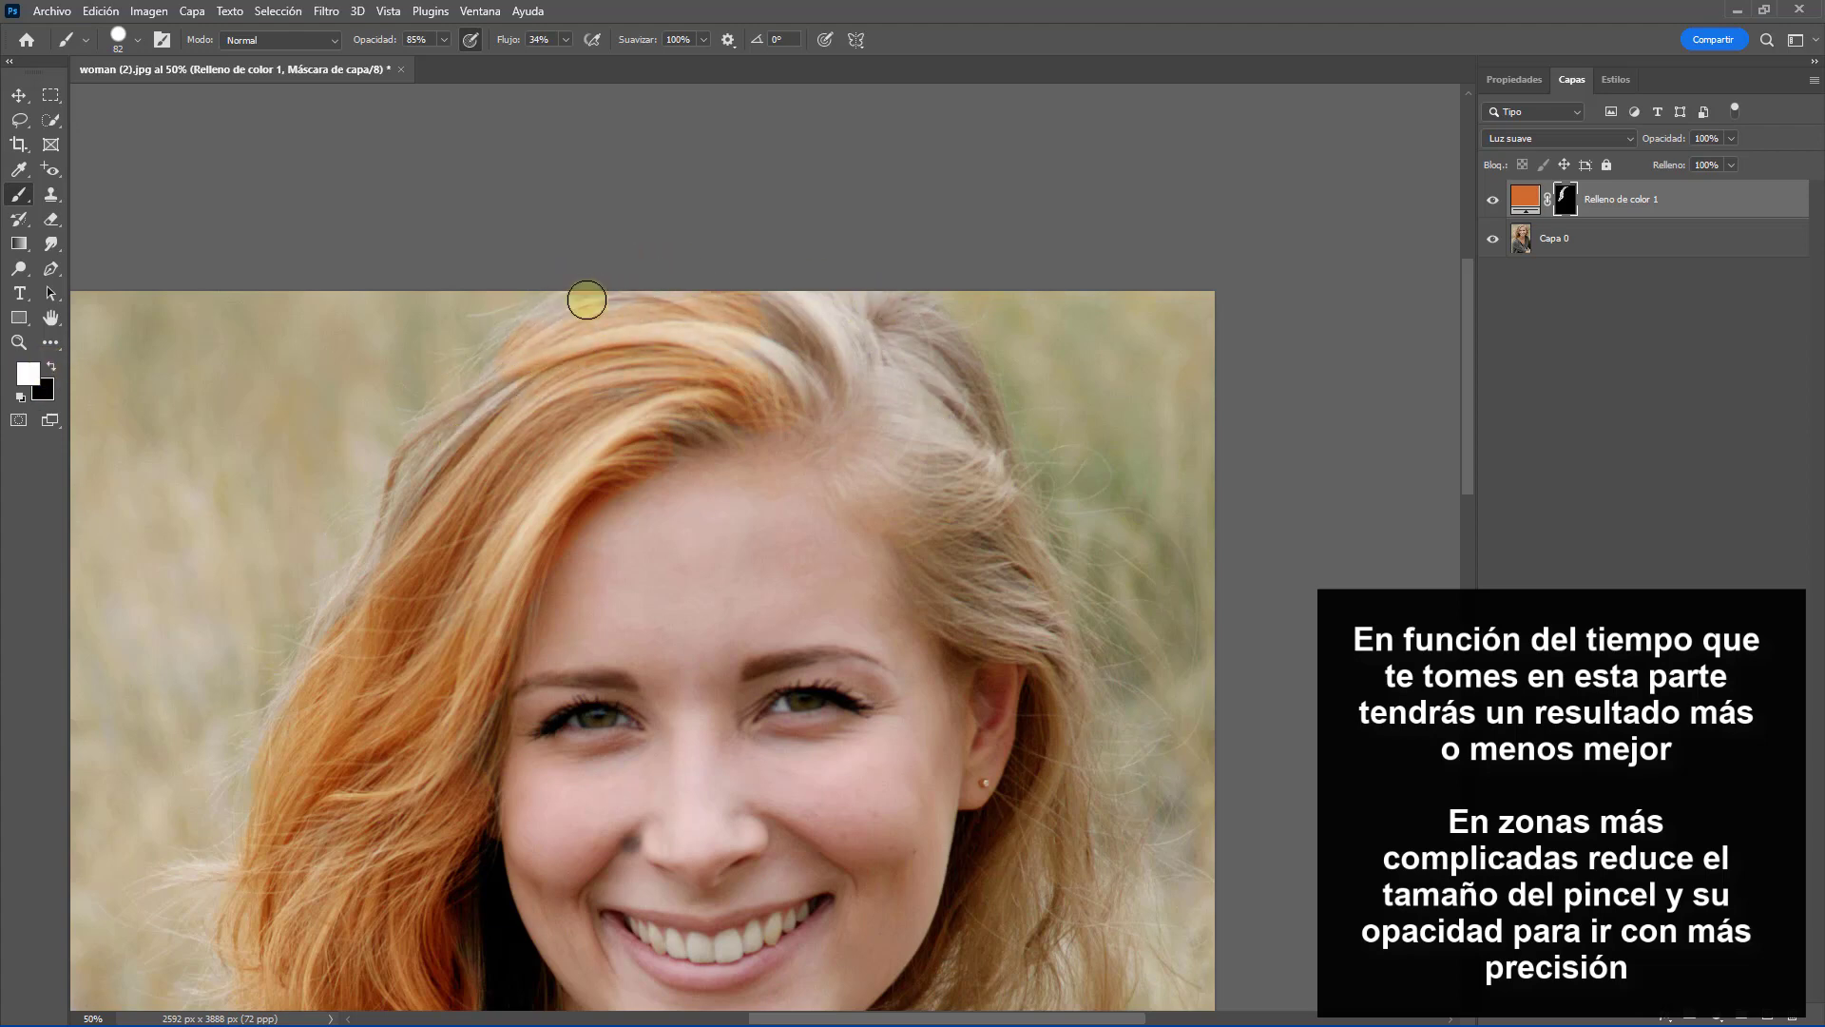
mouse_move(501, 377)
left_mouse_down()
mouse_move(417, 477)
mouse_move(440, 425)
left_mouse_up()
mouse_move(501, 343)
left_mouse_down()
mouse_move(297, 688)
mouse_move(303, 596)
mouse_move(262, 688)
left_mouse_up()
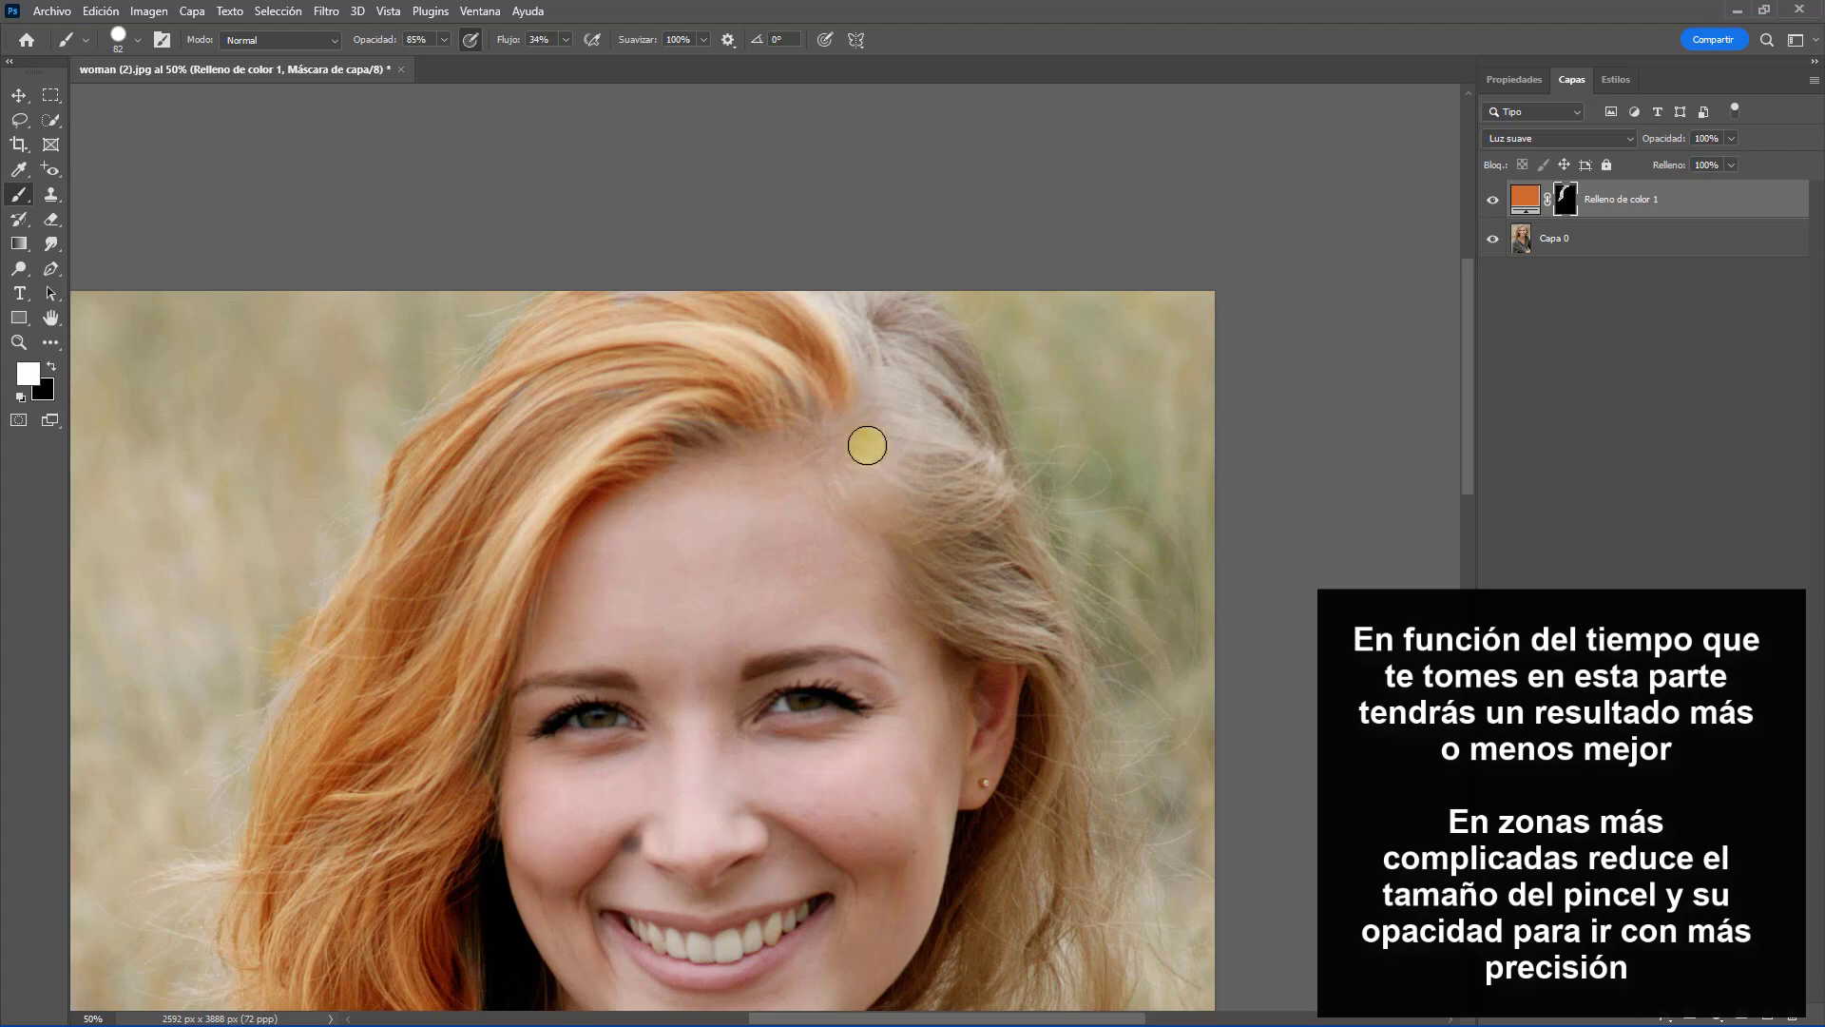
Step: Enlarge the brush to 122 px and paint white over the remaining blonde hair on the visible-ear side of the head
right_click(921, 421)
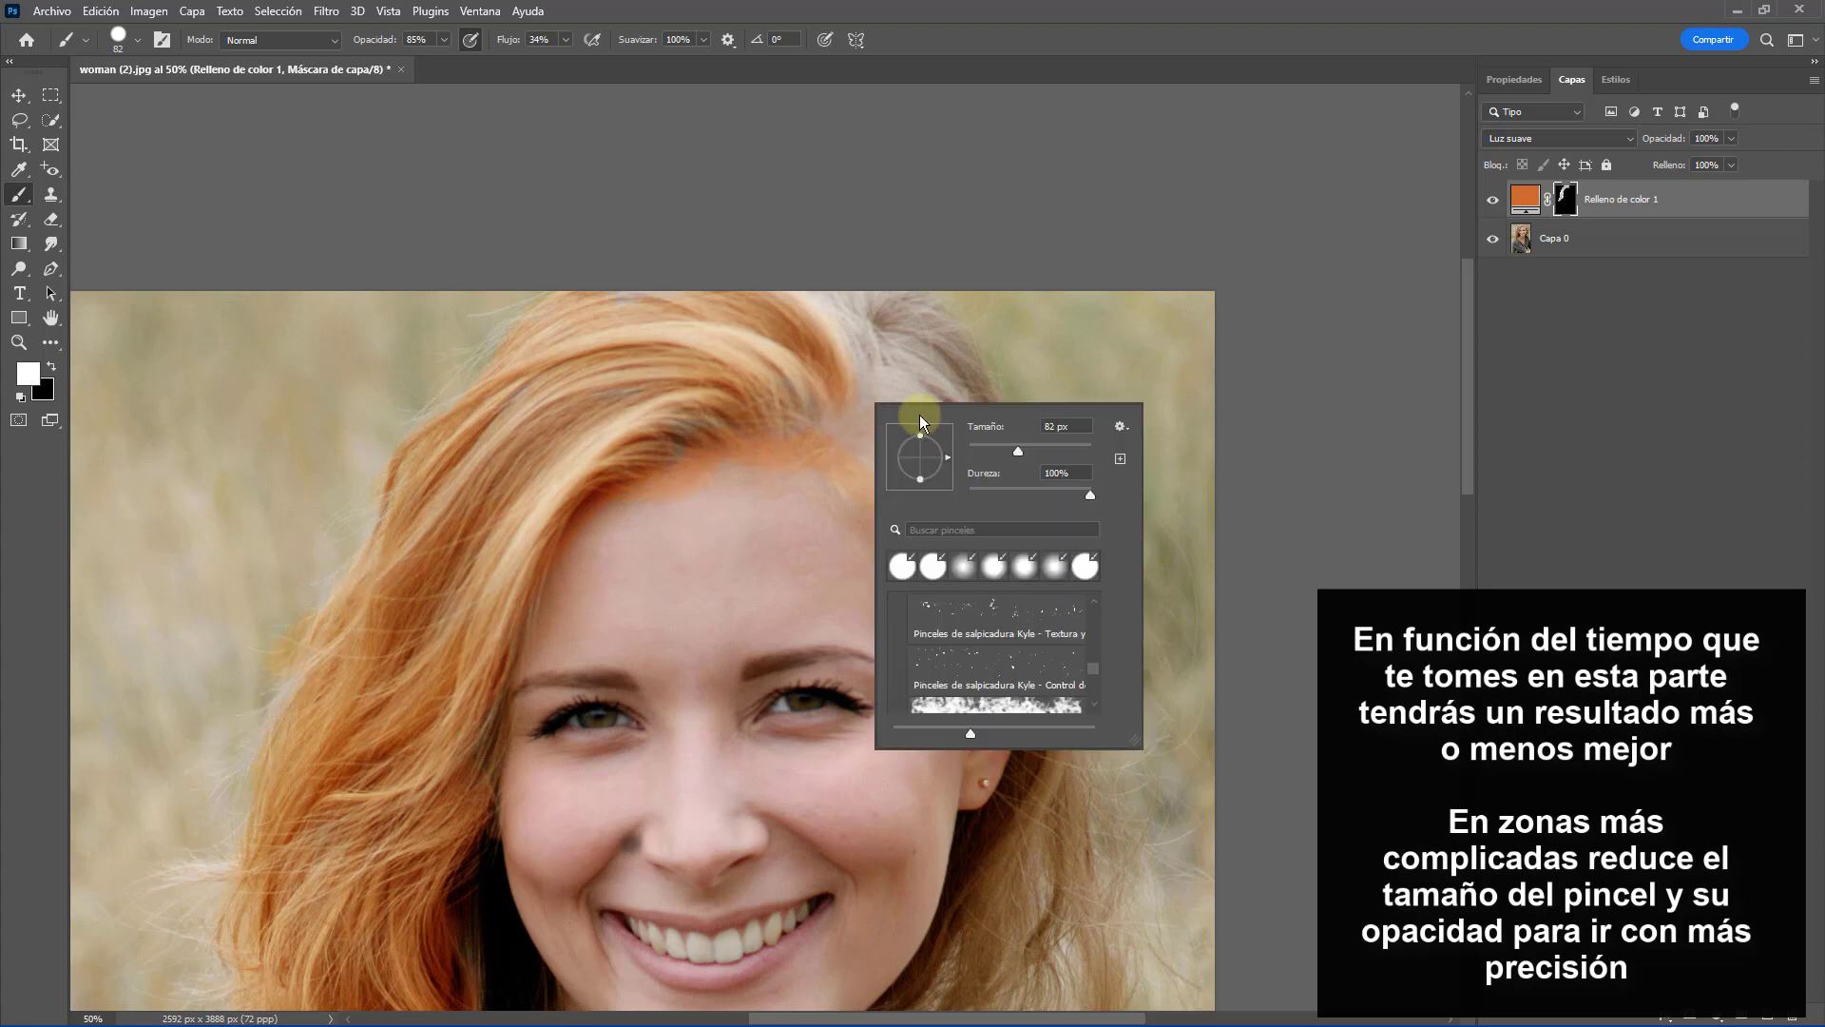
left_click(1047, 444)
mouse_move(838, 320)
left_mouse_down()
mouse_move(925, 398)
mouse_move(945, 446)
mouse_move(906, 330)
mouse_move(972, 444)
mouse_move(968, 525)
mouse_move(842, 337)
mouse_move(955, 508)
mouse_move(890, 499)
mouse_move(864, 471)
mouse_move(898, 434)
mouse_move(971, 592)
mouse_move(933, 396)
mouse_move(1018, 660)
mouse_move(926, 546)
mouse_move(945, 637)
mouse_move(974, 618)
mouse_move(890, 537)
mouse_move(1082, 712)
mouse_move(1088, 774)
mouse_move(998, 982)
mouse_move(1086, 802)
mouse_move(1100, 945)
mouse_move(1067, 666)
mouse_move(950, 403)
mouse_move(926, 291)
mouse_move(847, 313)
left_mouse_up()
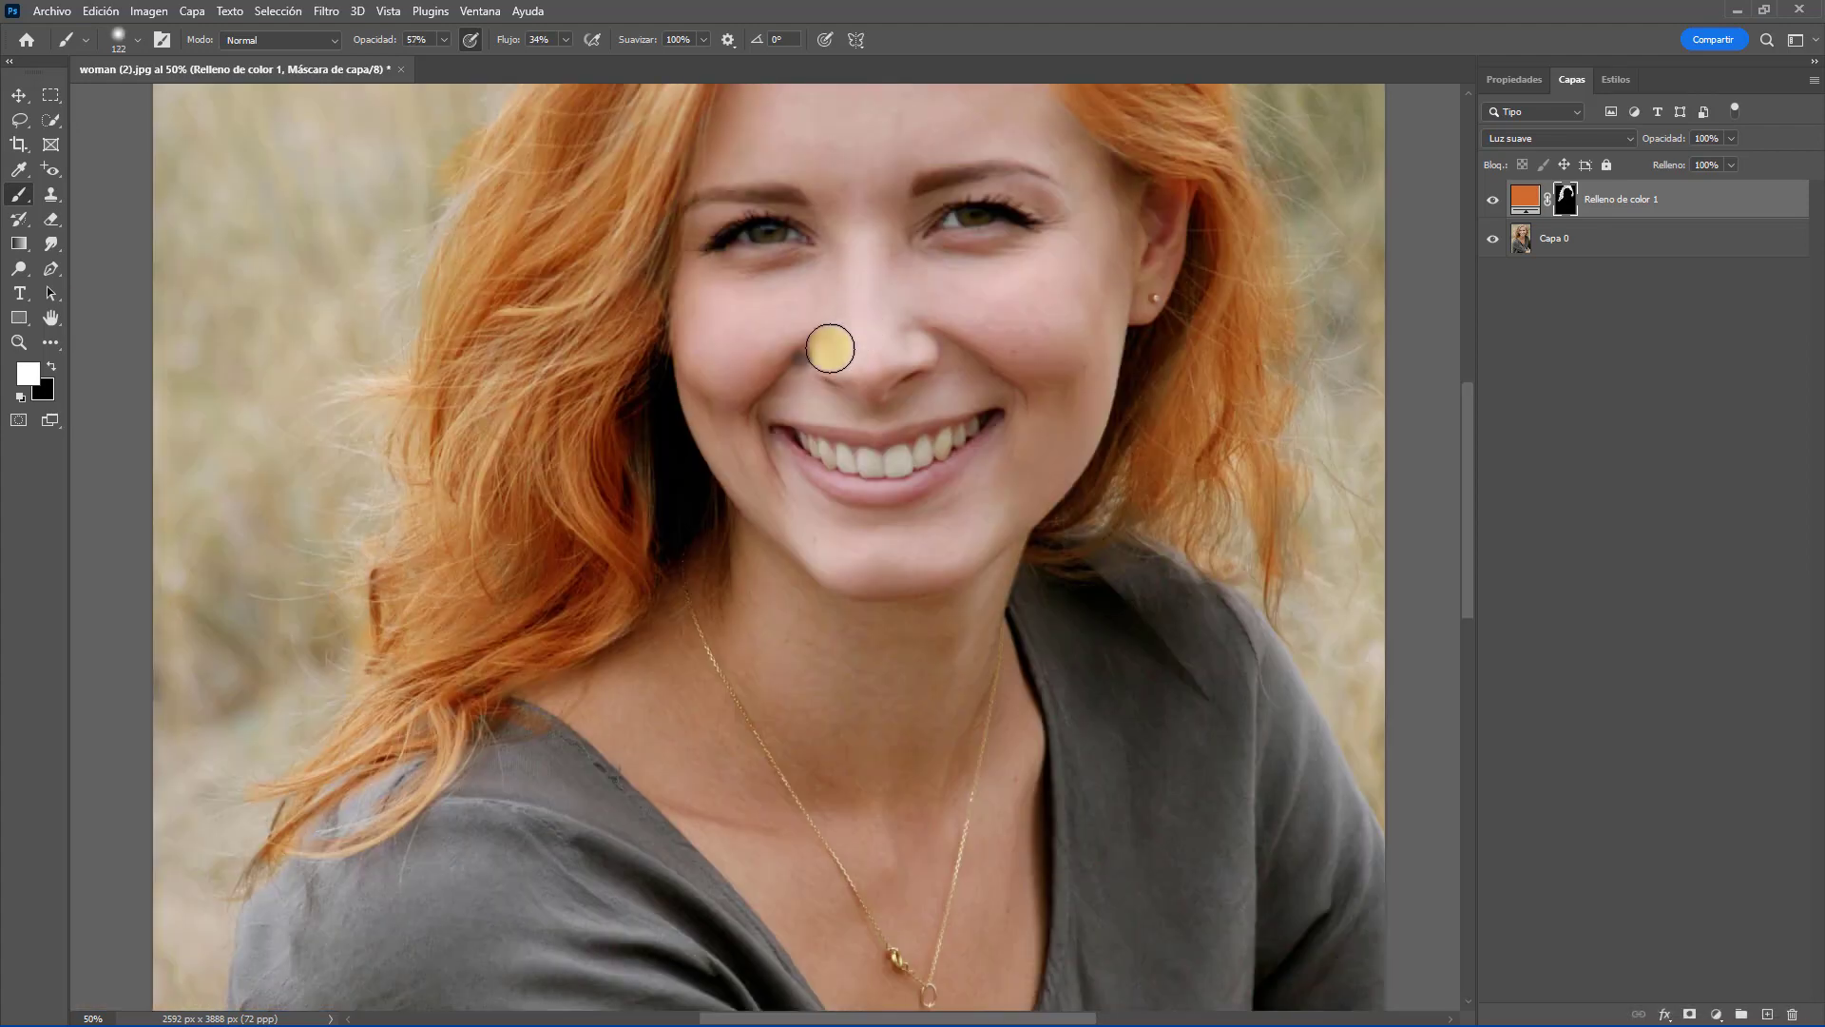
left_click_drag(557, 259, 526, 548)
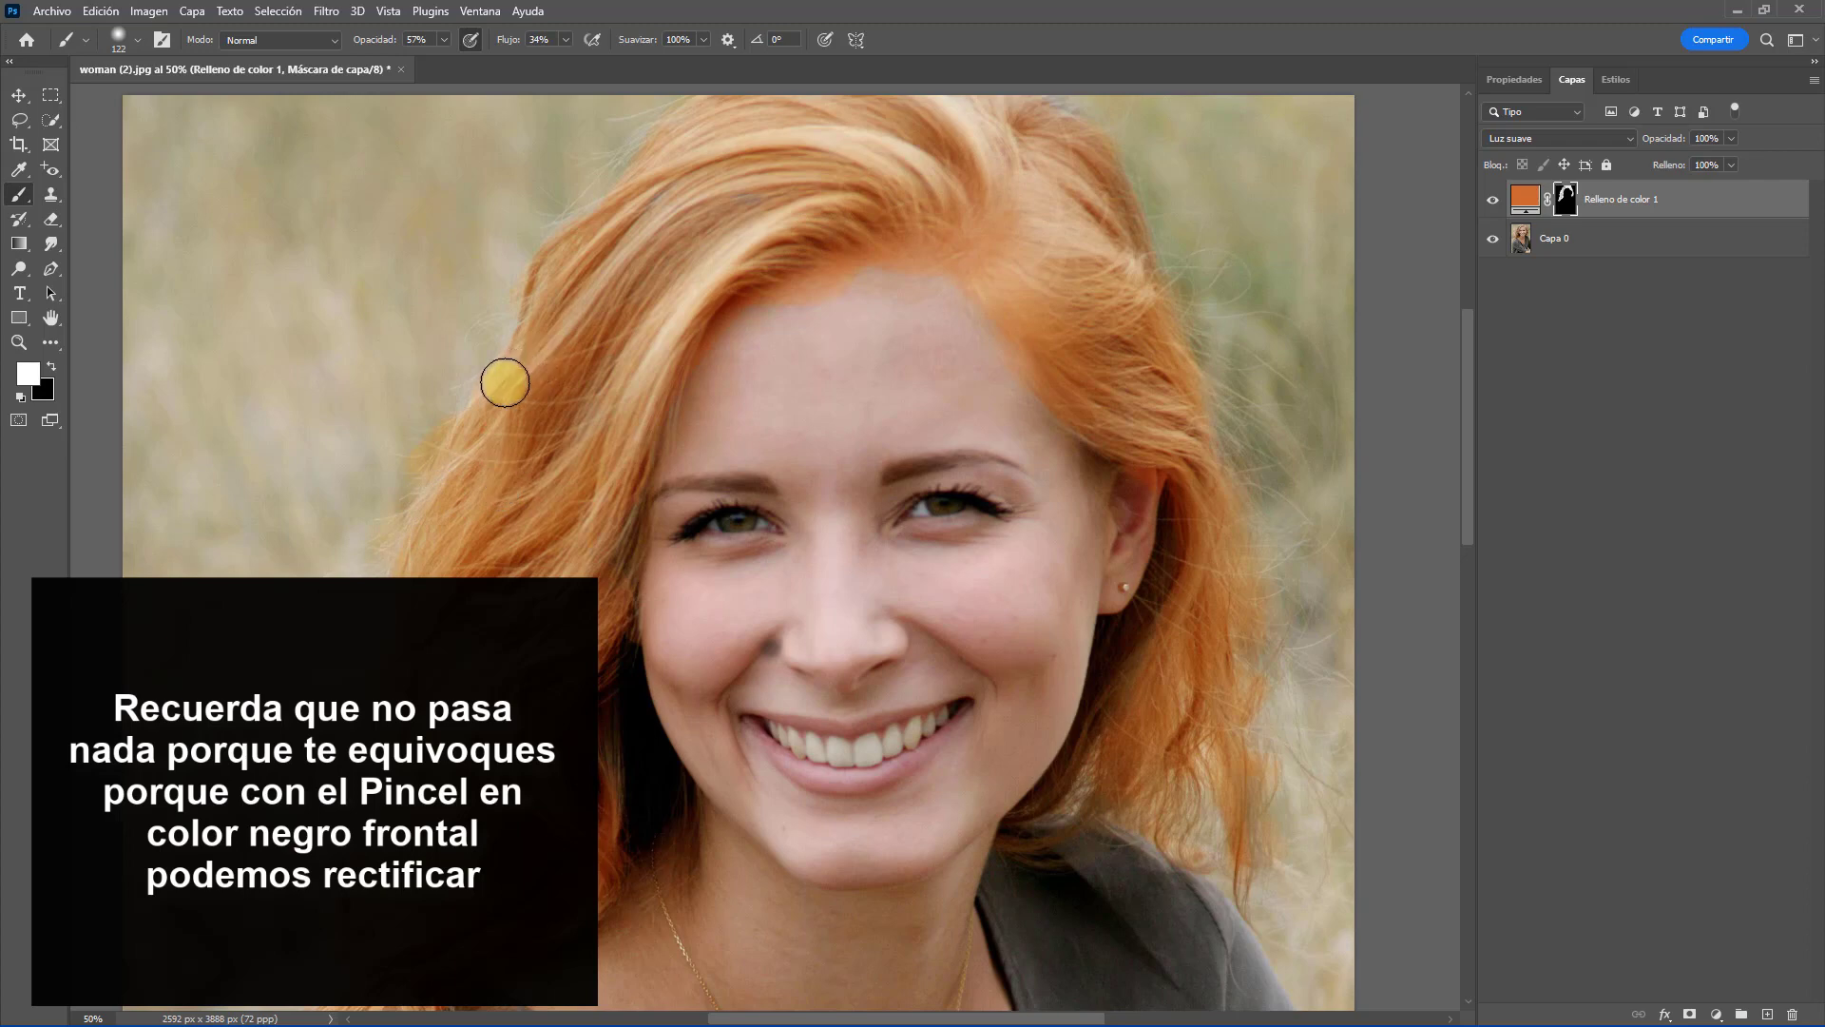
left_click(448, 459)
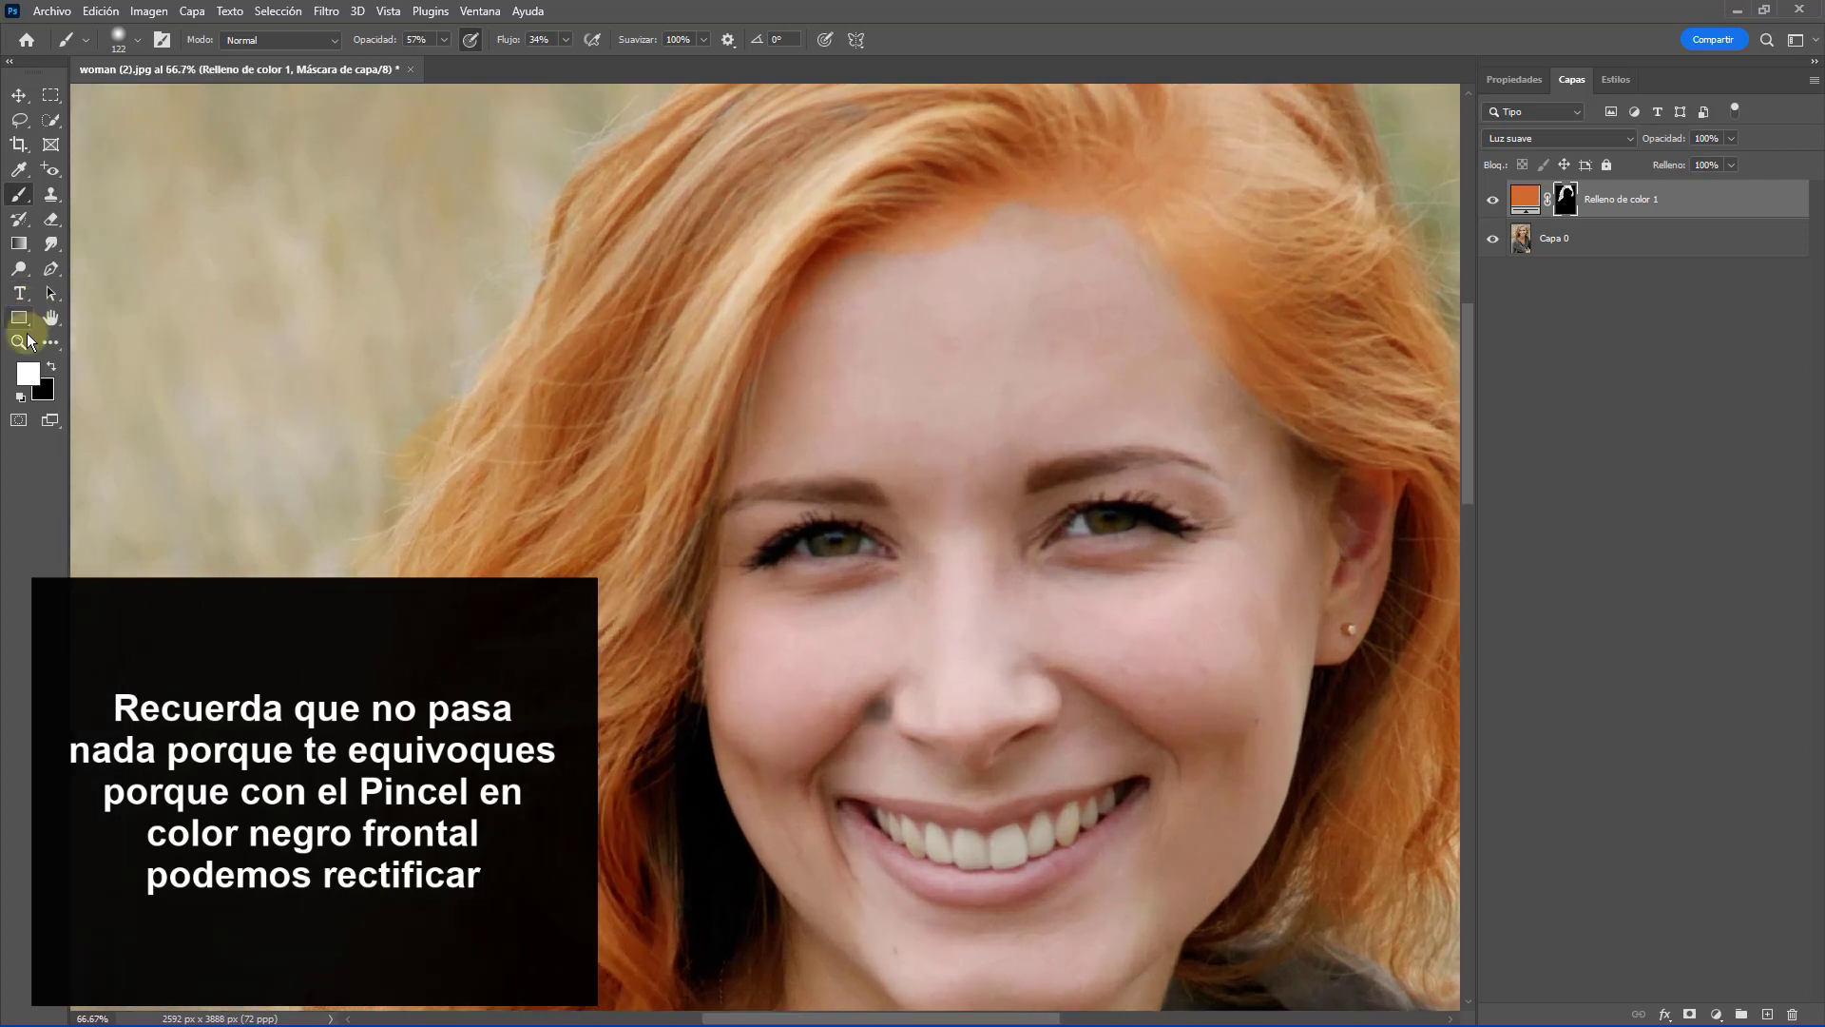
Step: Switch the foreground to black and clean the orange spill off the background and forehead hairline with the 122 px brush at 57% opacity
left_click(51, 367)
right_click(437, 420)
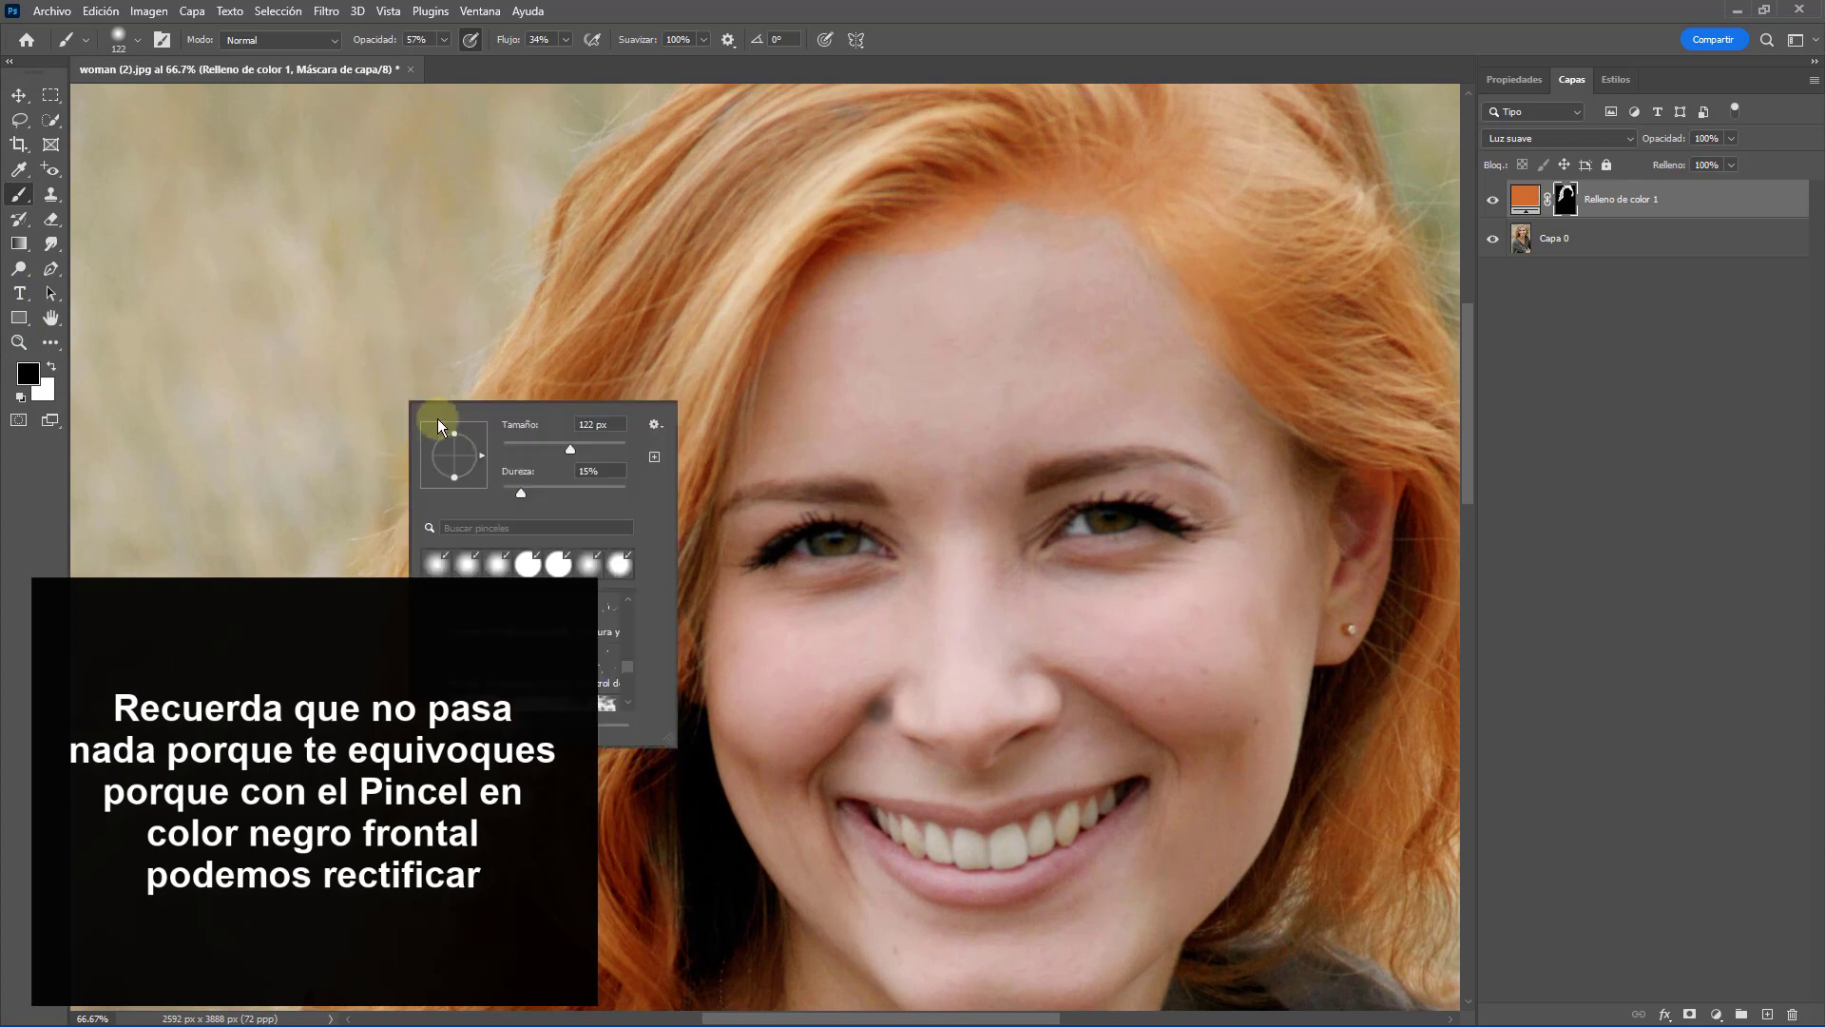
key("Return")
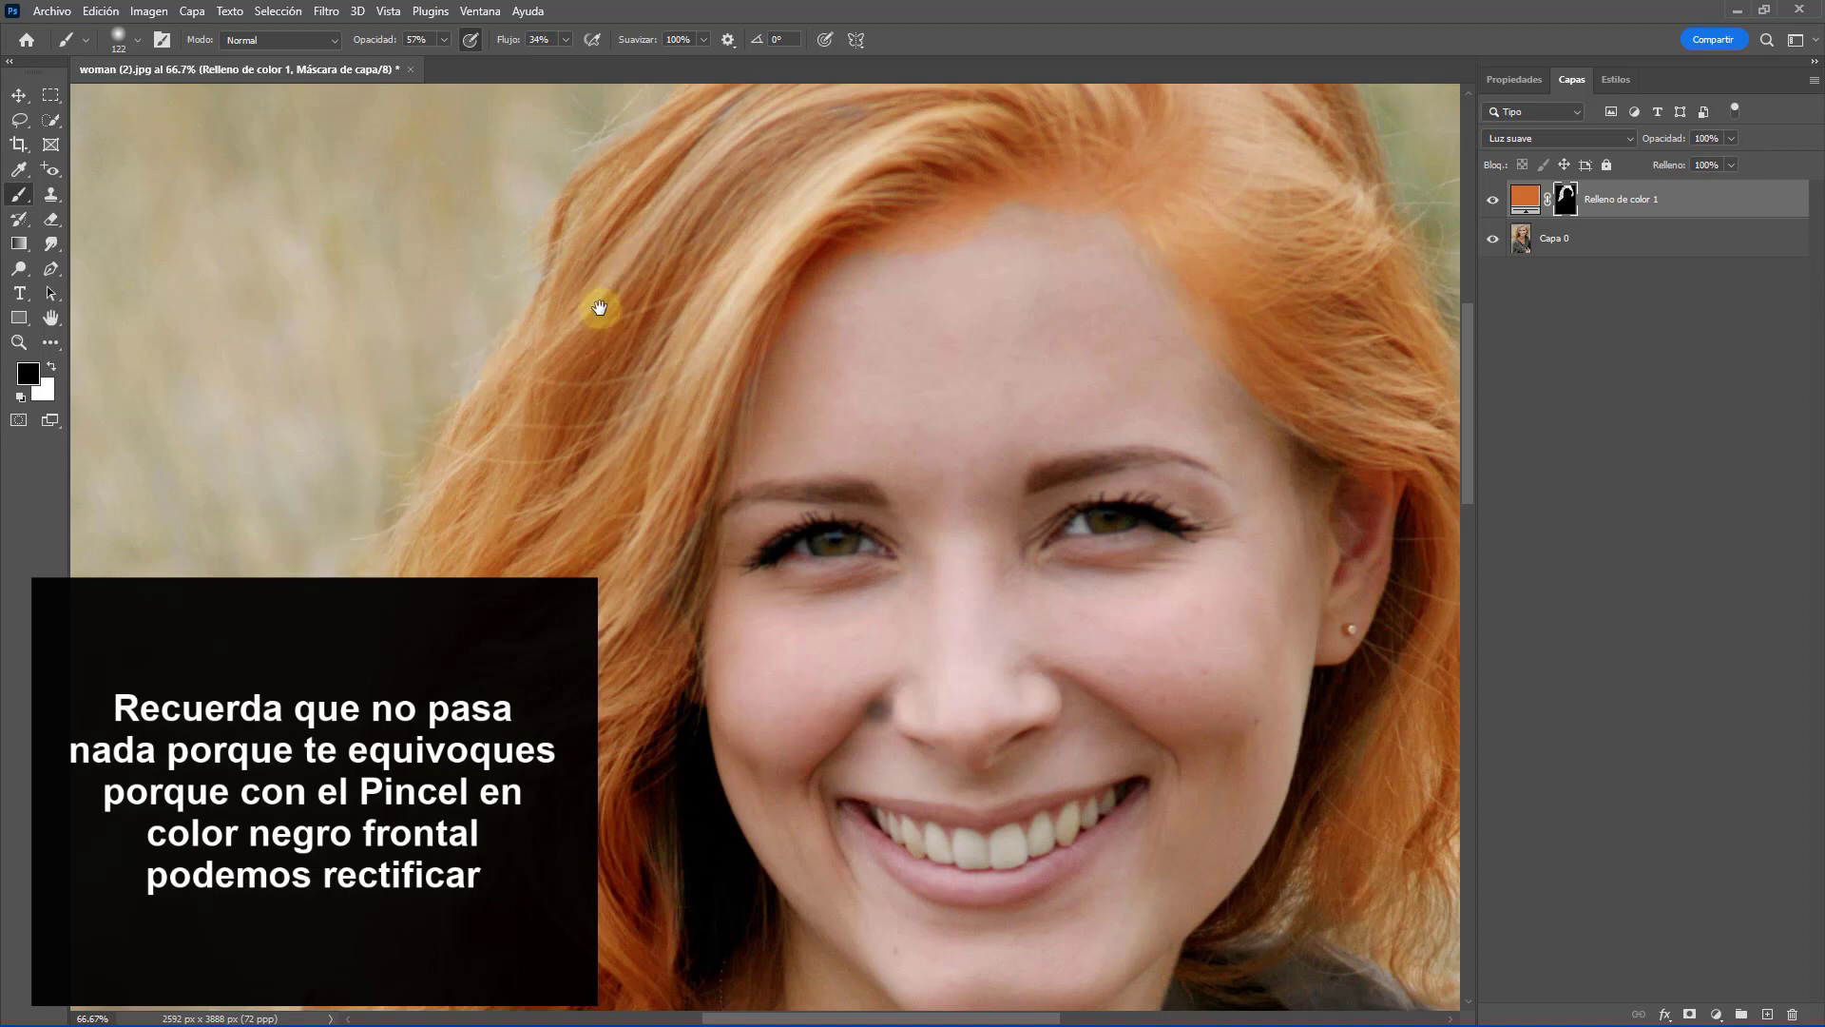
scroll(424, 526, "up", 5)
mouse_move(658, 562)
left_mouse_down()
mouse_move(745, 476)
mouse_move(790, 493)
mouse_move(669, 533)
mouse_move(590, 591)
left_mouse_up()
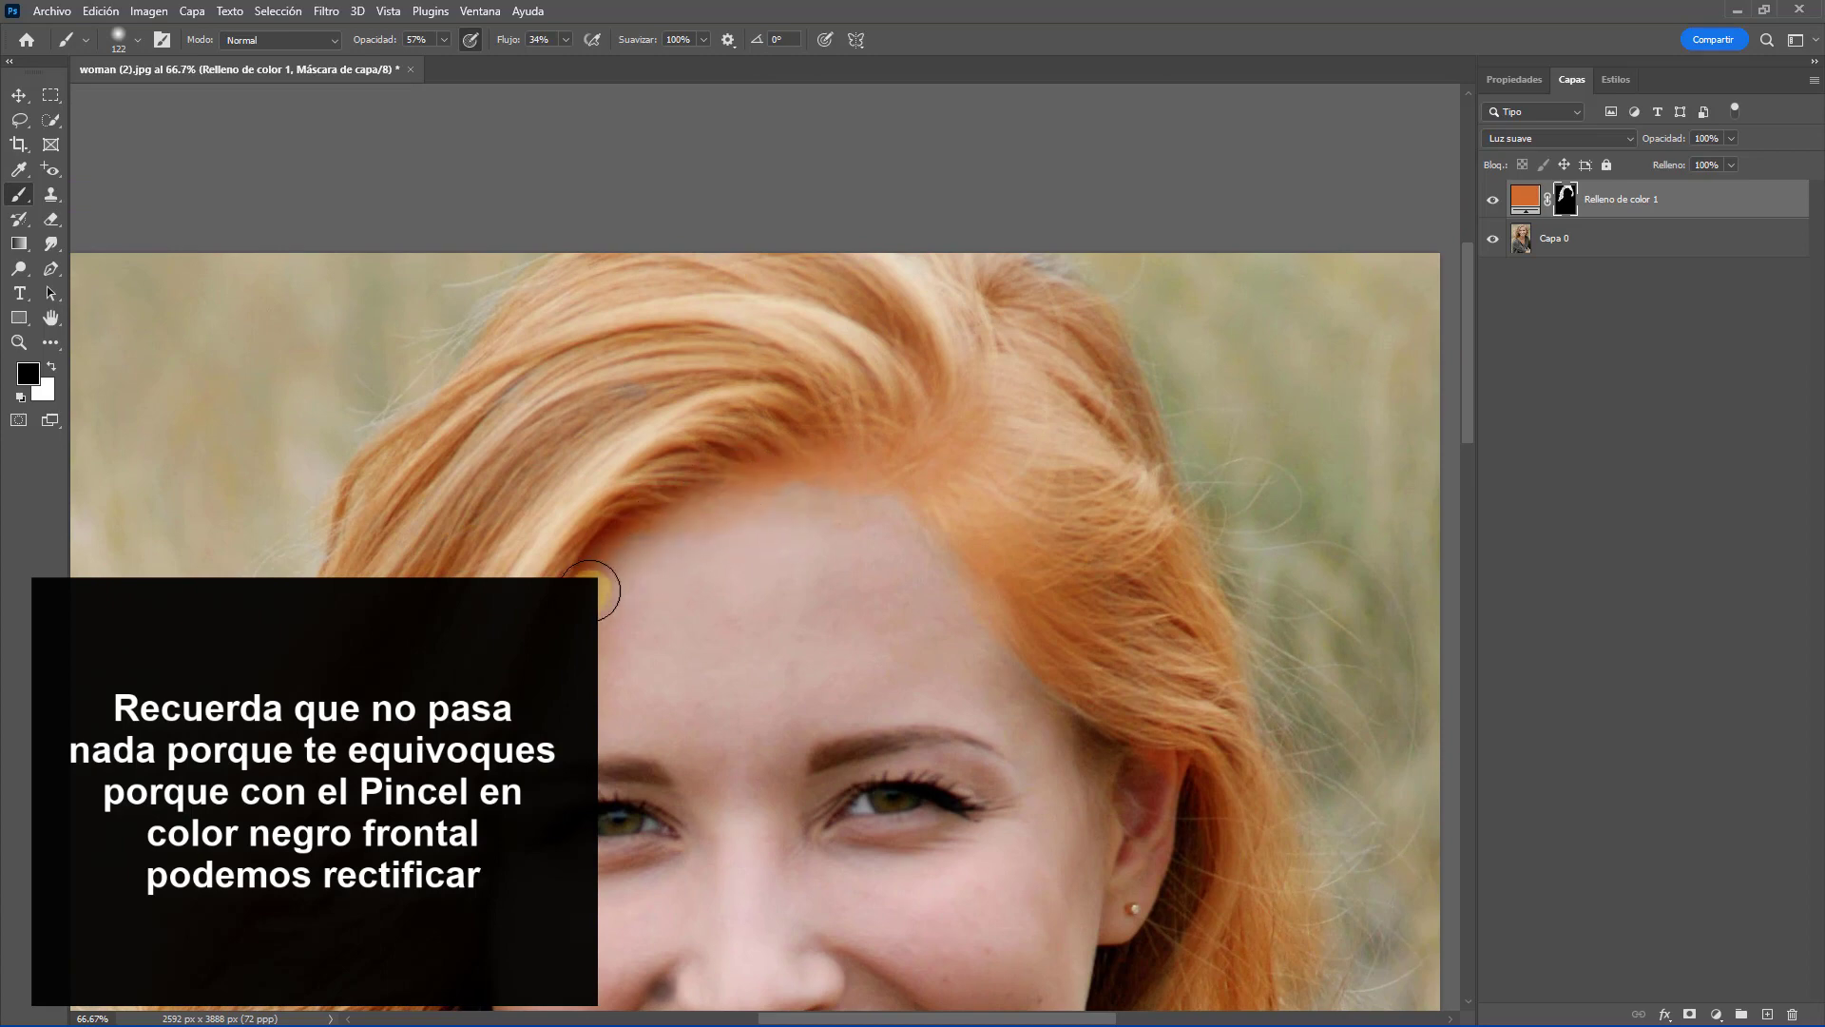
mouse_move(790, 501)
left_mouse_down()
mouse_move(888, 496)
mouse_move(784, 480)
mouse_move(931, 461)
mouse_move(880, 452)
mouse_move(659, 514)
mouse_move(686, 537)
mouse_move(795, 462)
mouse_move(876, 541)
mouse_move(892, 530)
mouse_move(871, 586)
mouse_move(847, 485)
mouse_move(622, 539)
mouse_move(683, 513)
mouse_move(679, 556)
mouse_move(935, 750)
mouse_move(932, 538)
mouse_move(1102, 746)
mouse_move(932, 614)
mouse_move(935, 586)
mouse_move(1098, 675)
mouse_move(978, 574)
mouse_move(1096, 708)
mouse_move(994, 603)
mouse_move(992, 629)
mouse_move(1108, 727)
mouse_move(889, 533)
mouse_move(954, 596)
mouse_move(883, 480)
mouse_move(1011, 754)
left_mouse_up()
key("ctrl+minus")
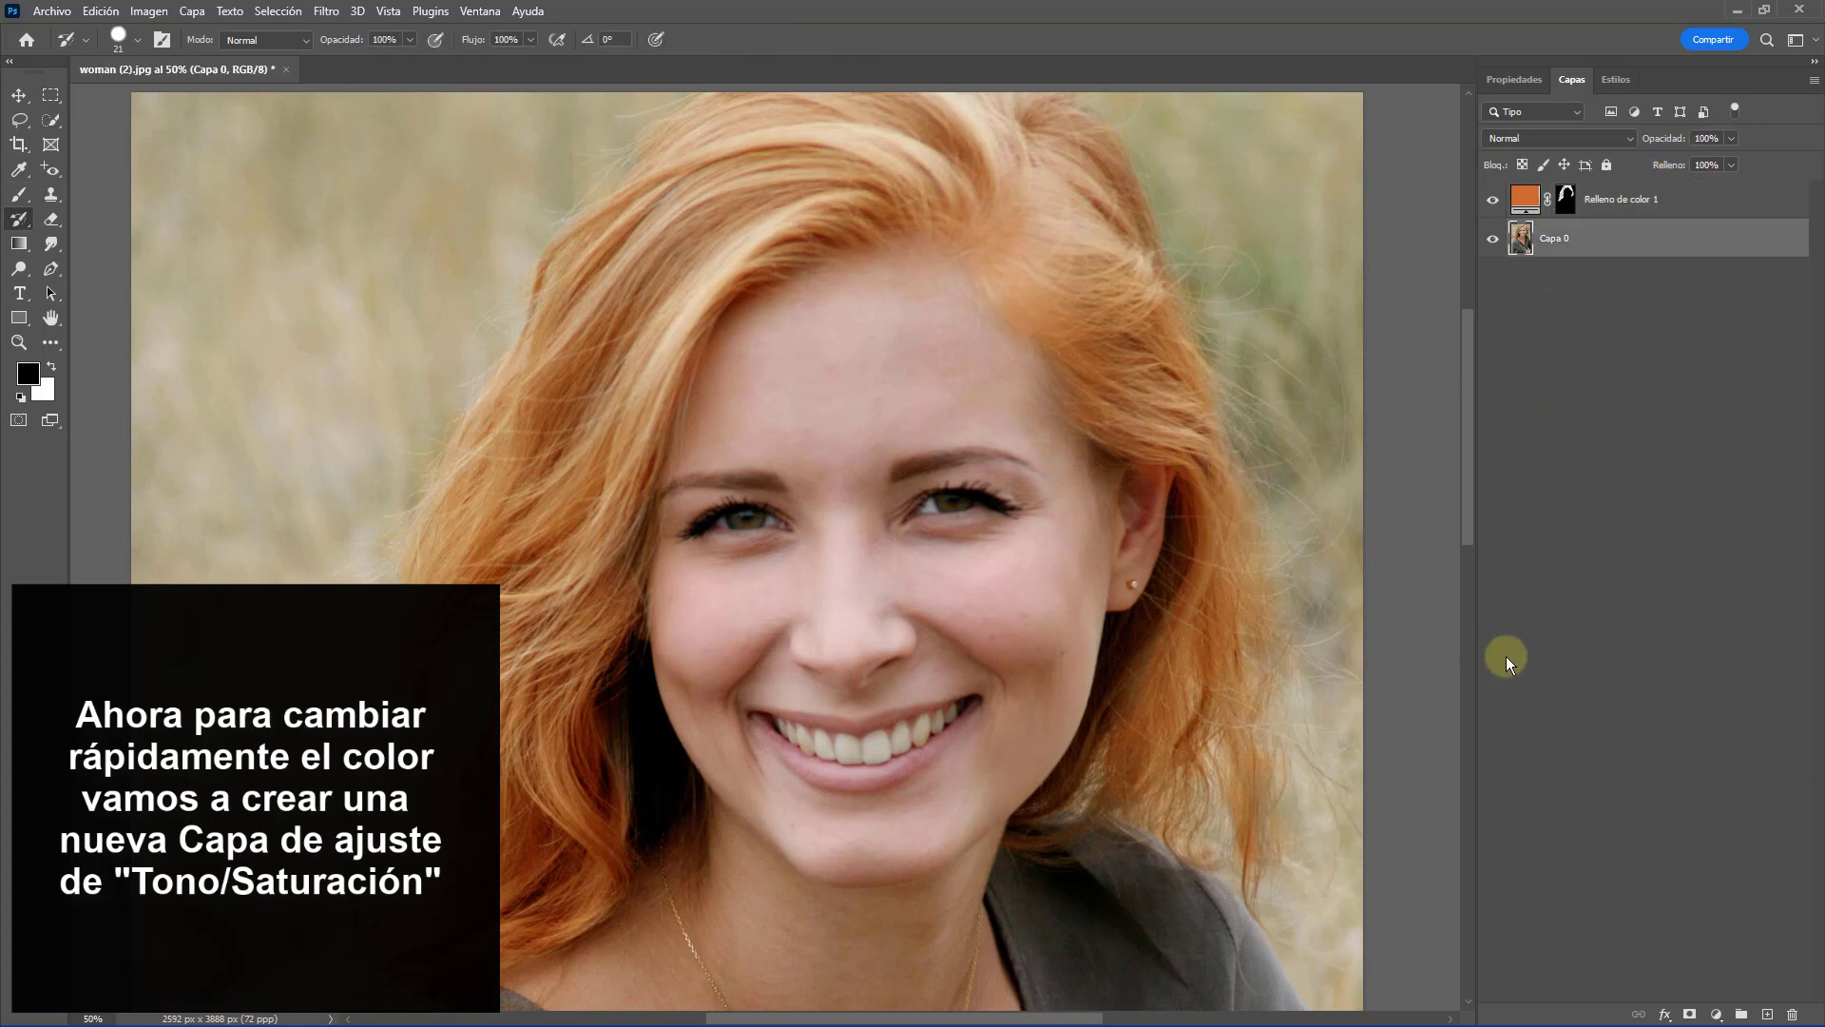
Step: Add a Tono/saturación adjustment layer and move it above the colour fill layer
left_click(1718, 1015)
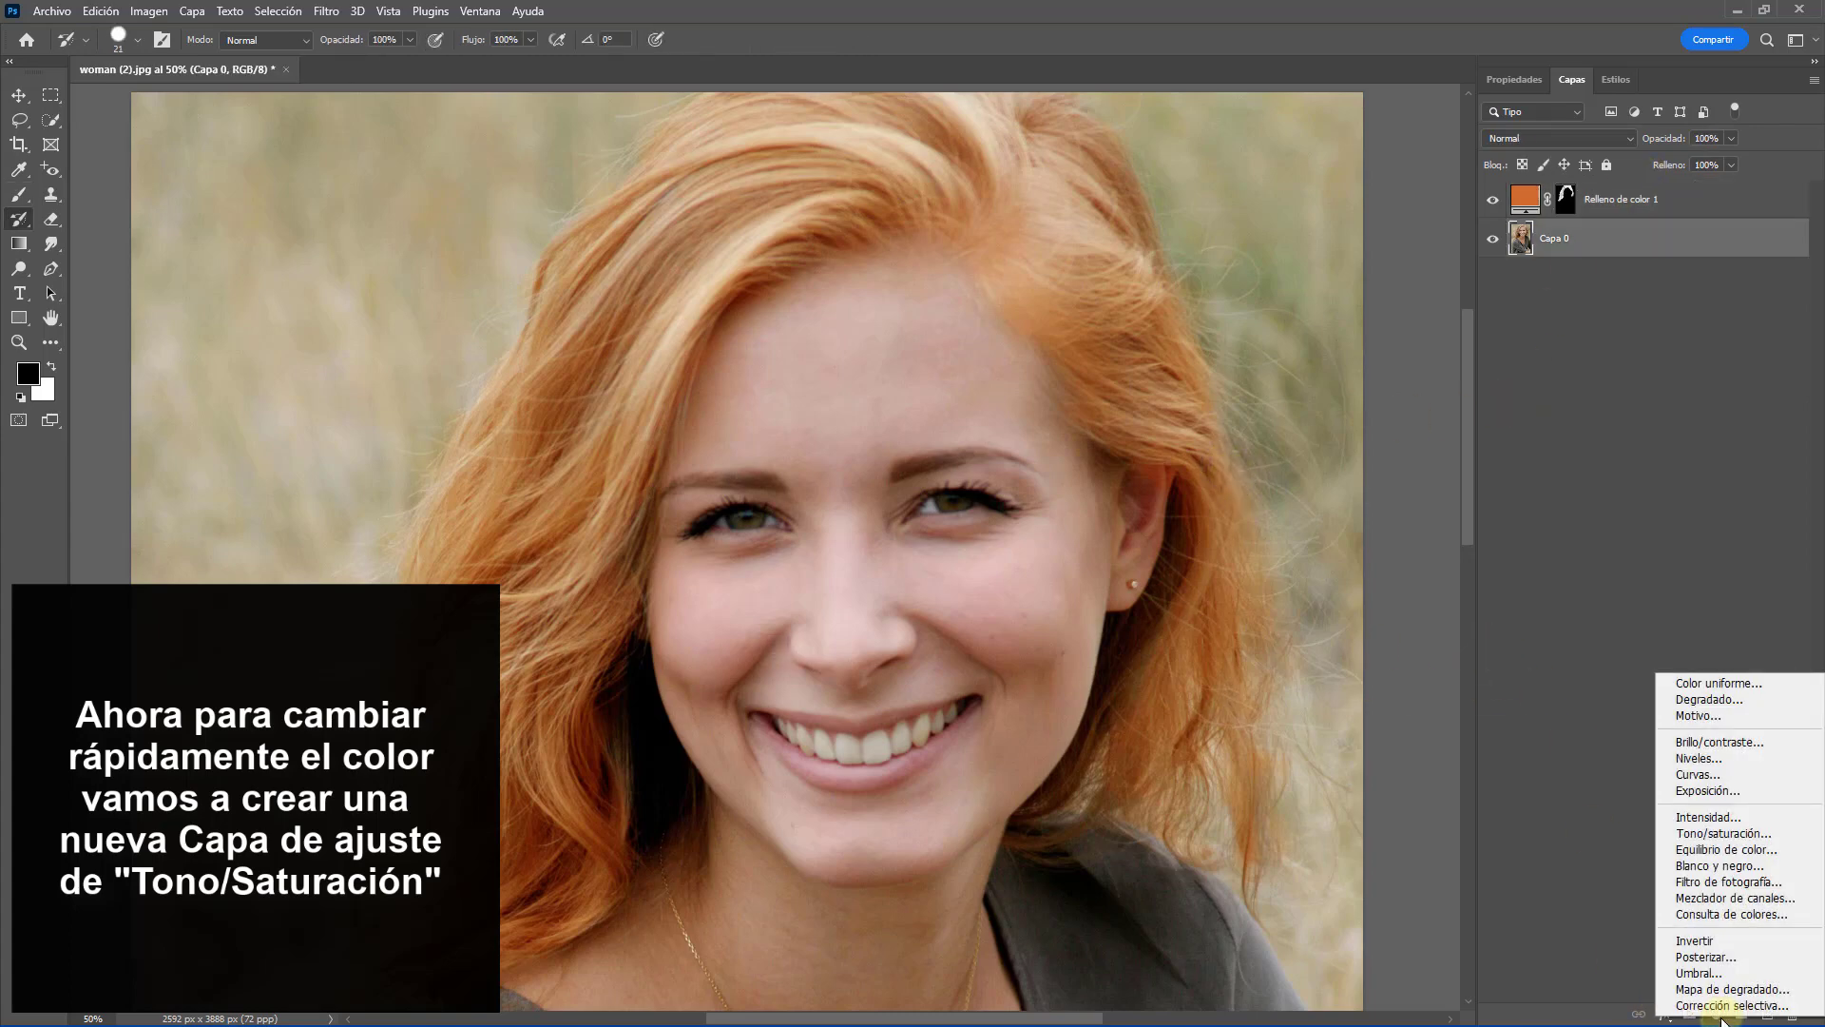
left_click(1732, 836)
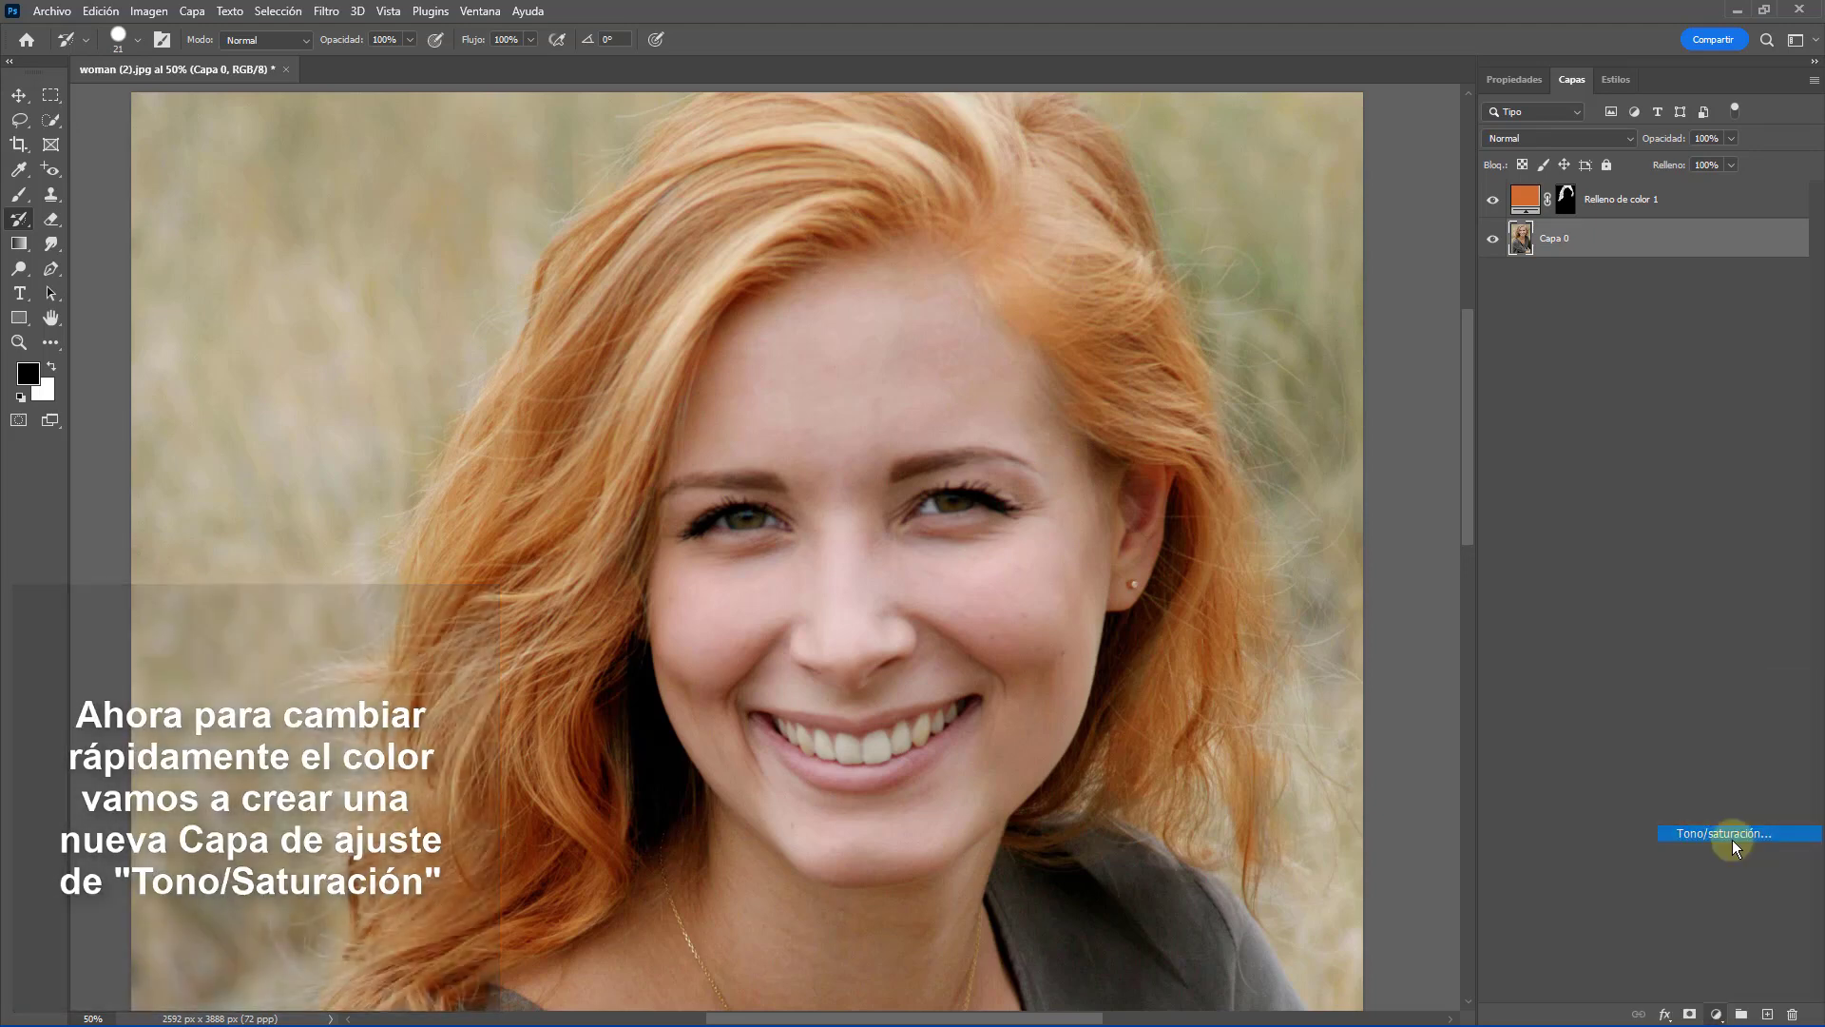
left_click(1571, 79)
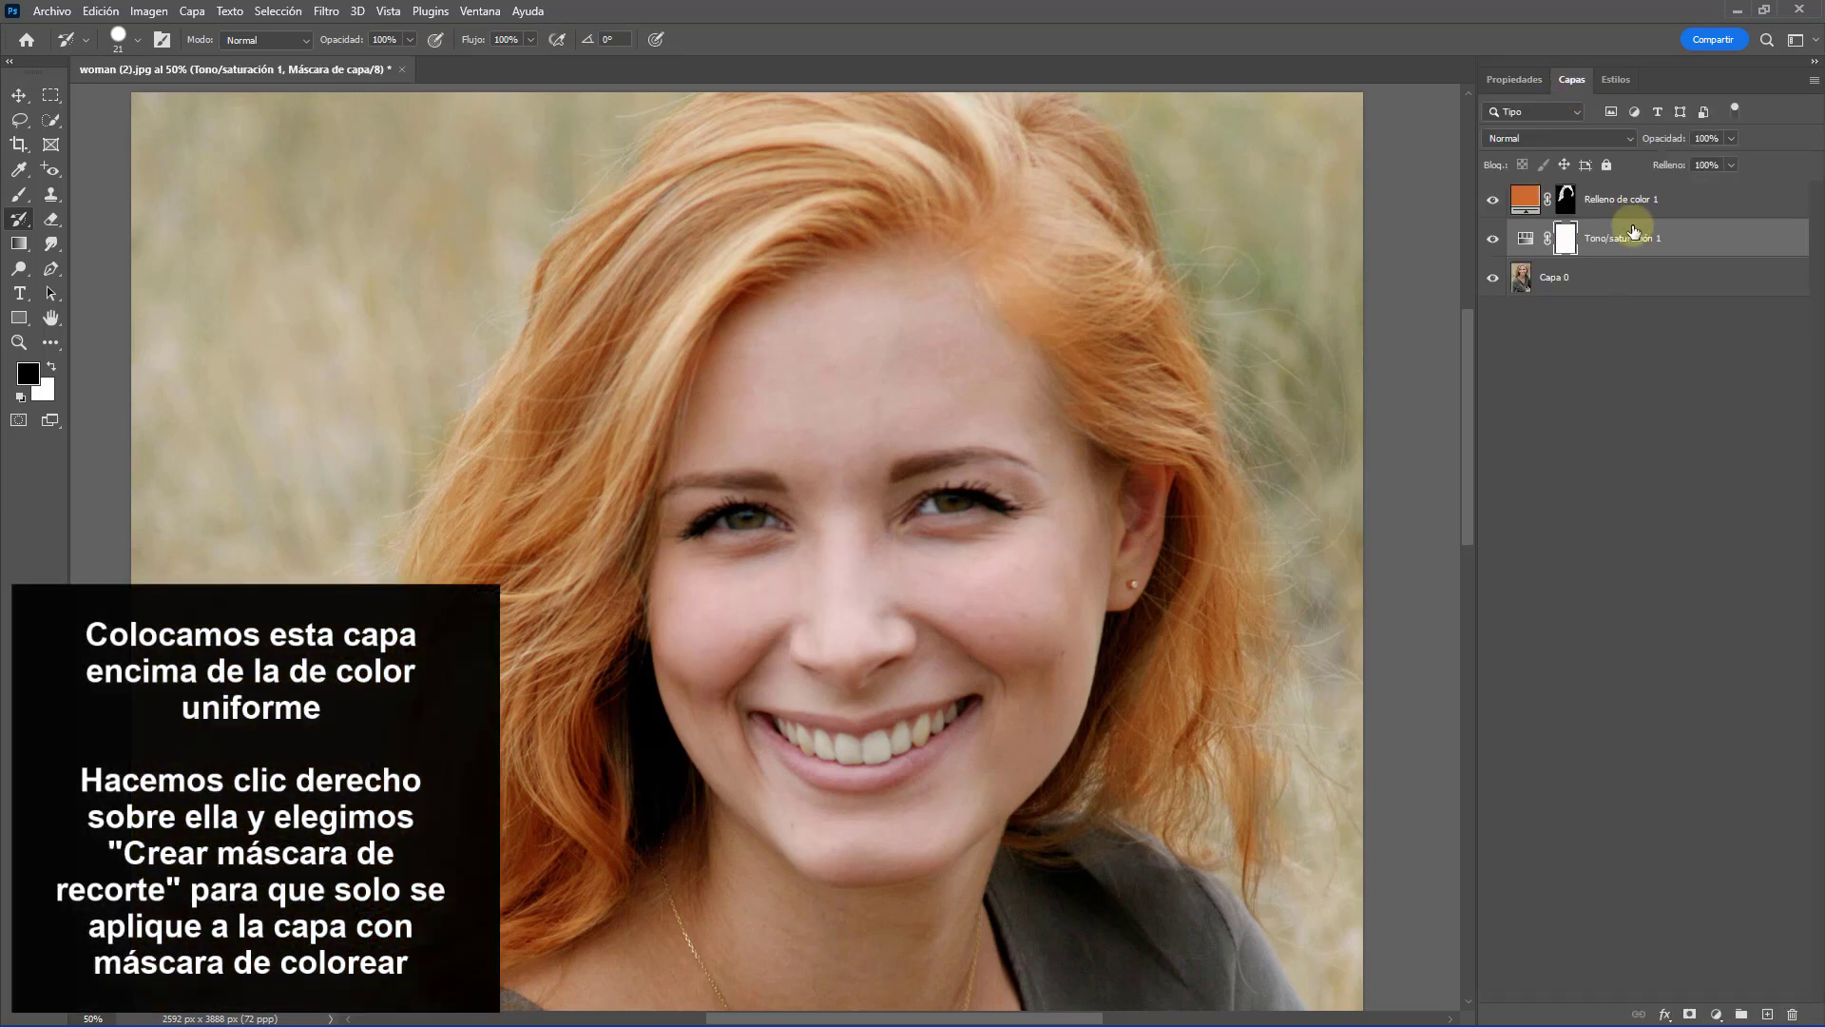
left_click_drag(1628, 234, 1646, 197)
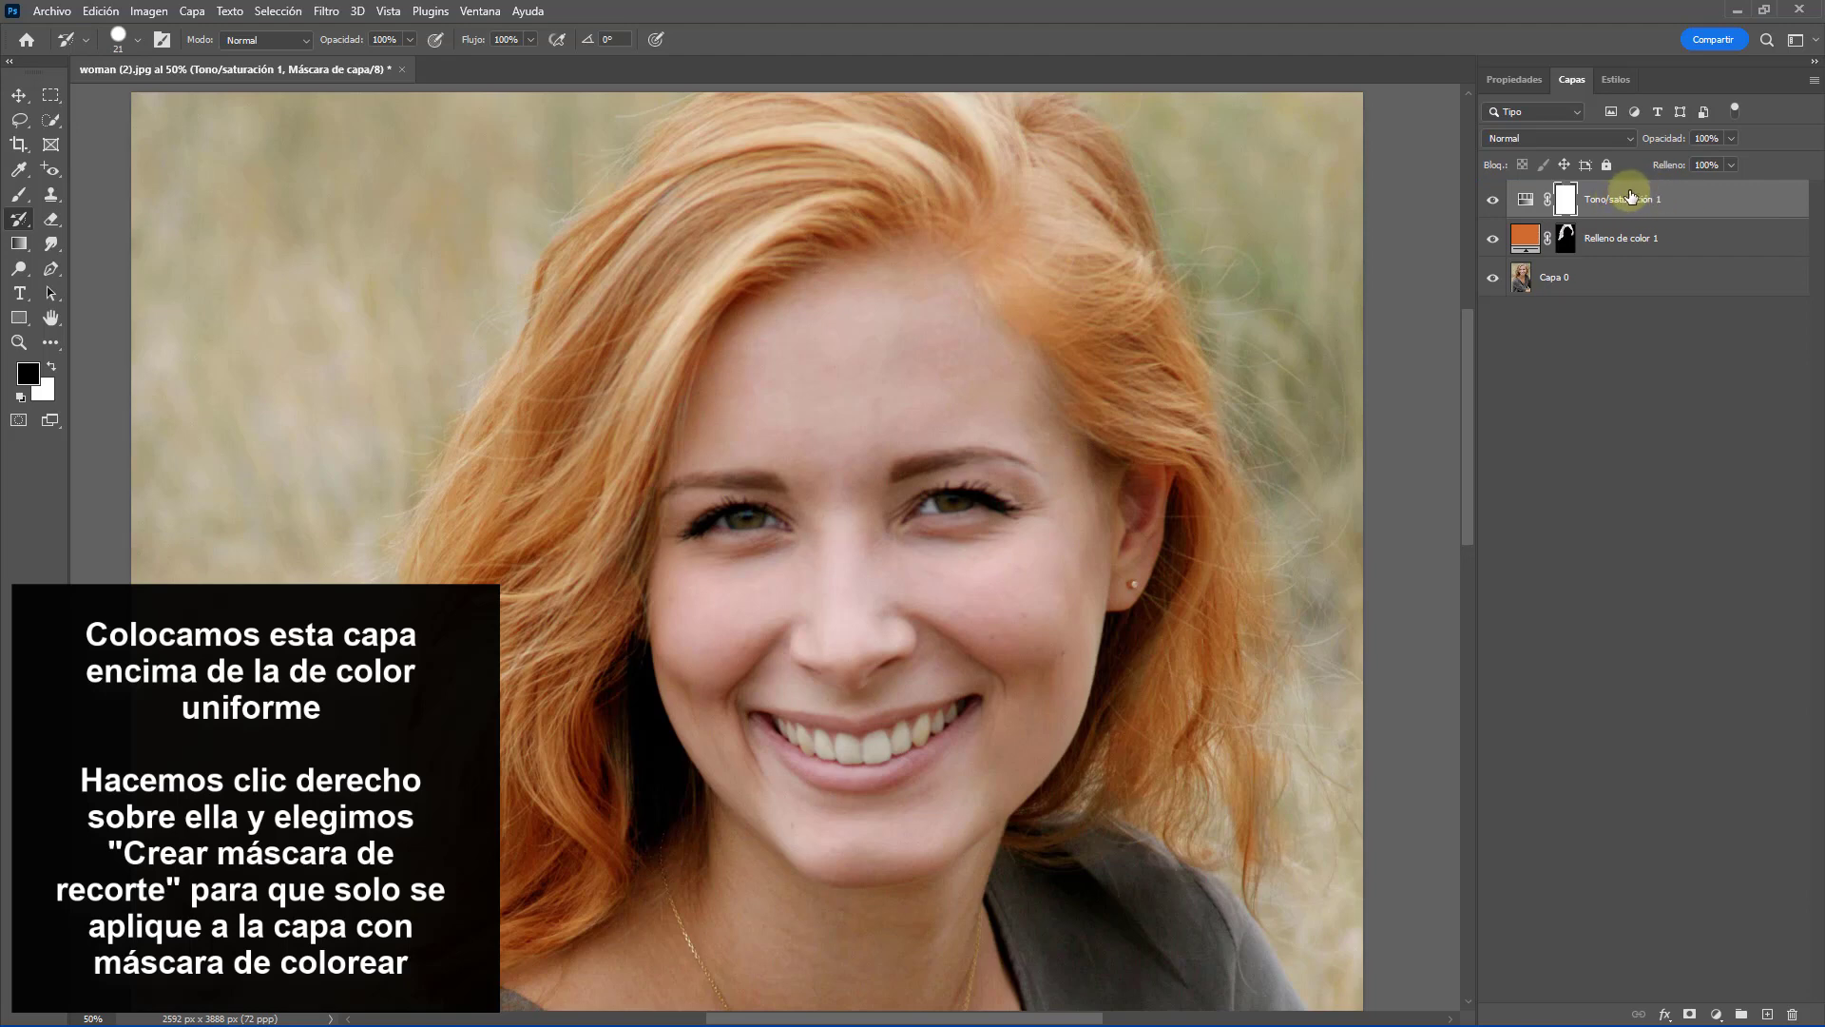
Step: Clip the Tono/saturación layer to the colour fill layer, and set its Tono to -136 and Saturación to +10
right_click(1631, 197)
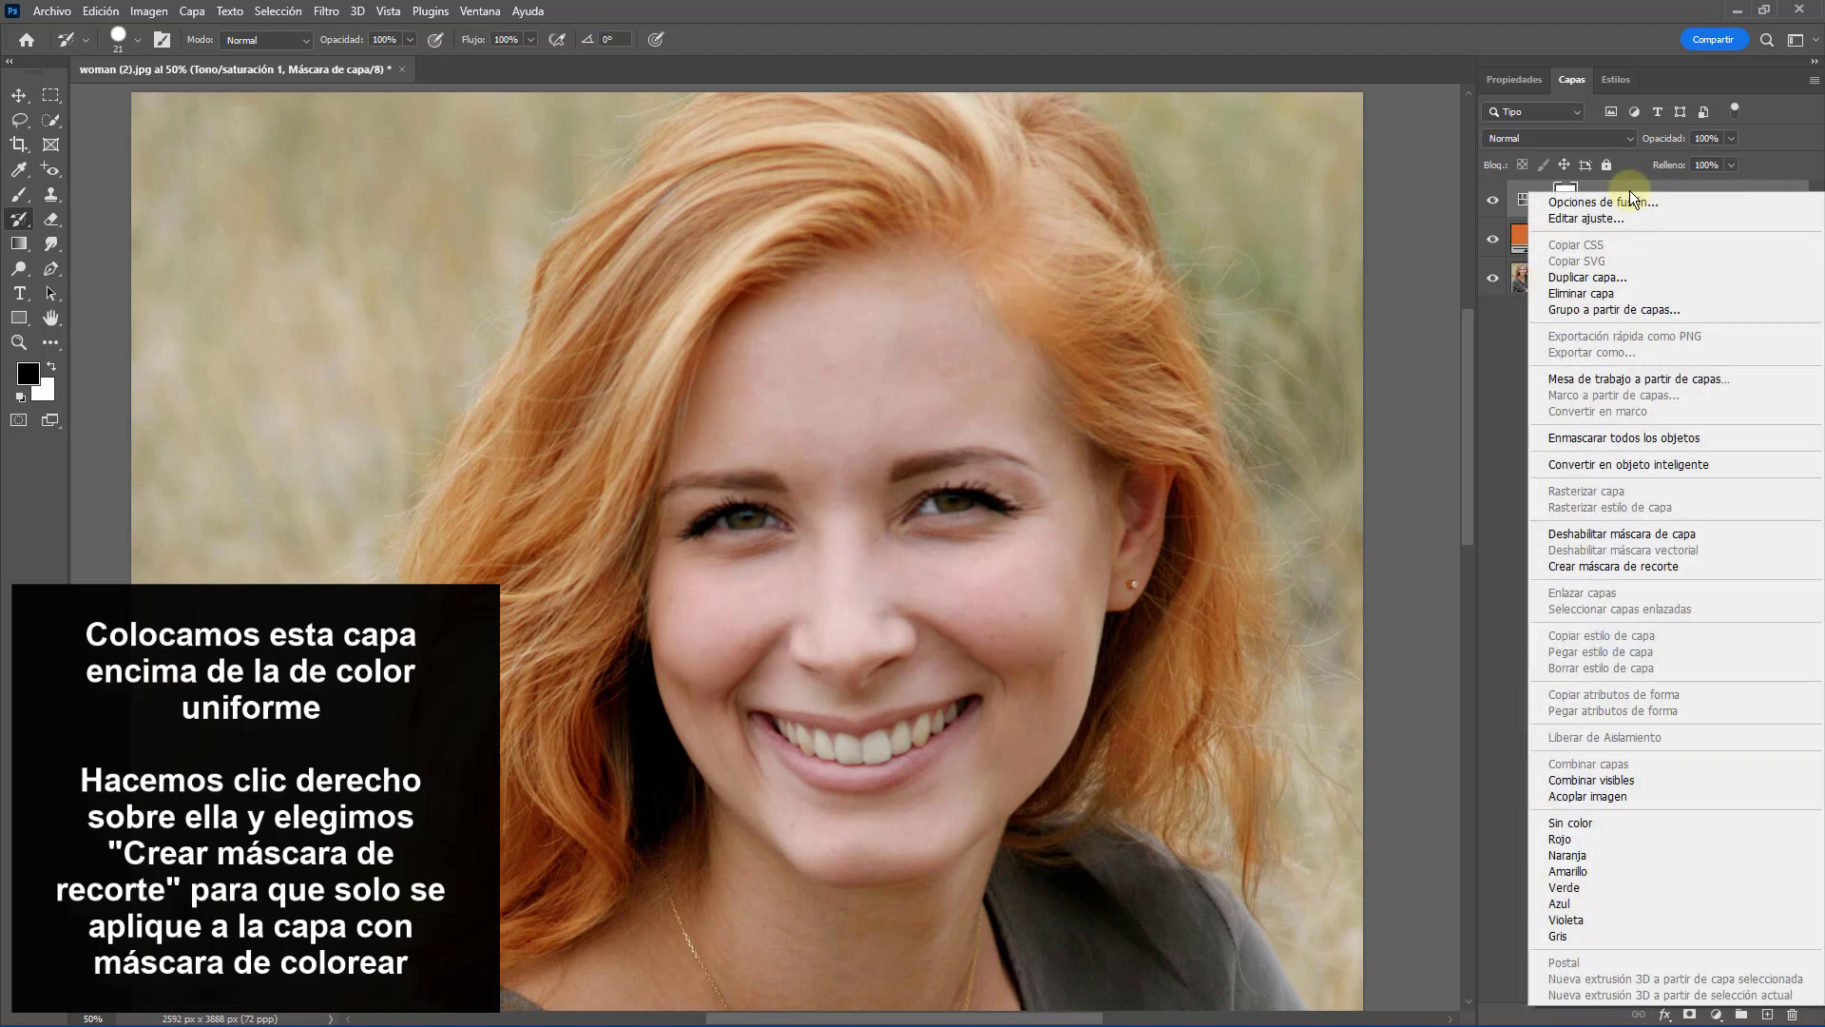
left_click(1593, 565)
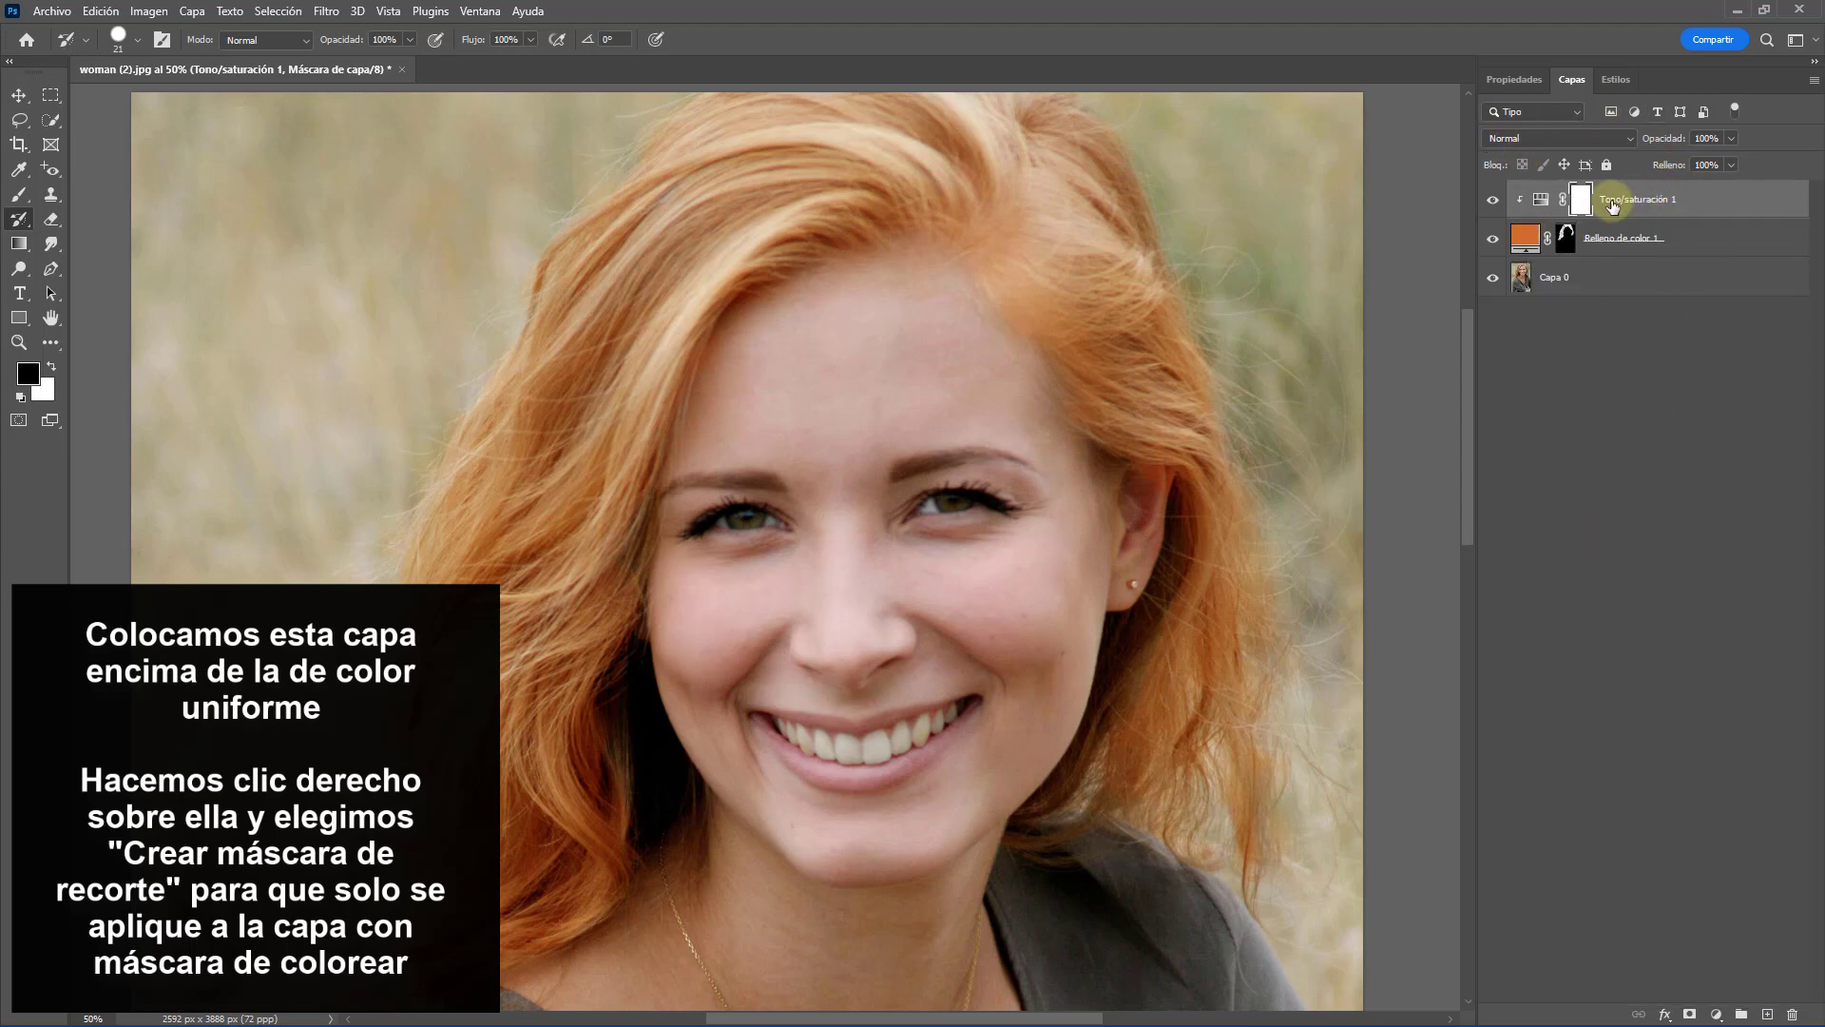
left_click(925, 376, "alt")
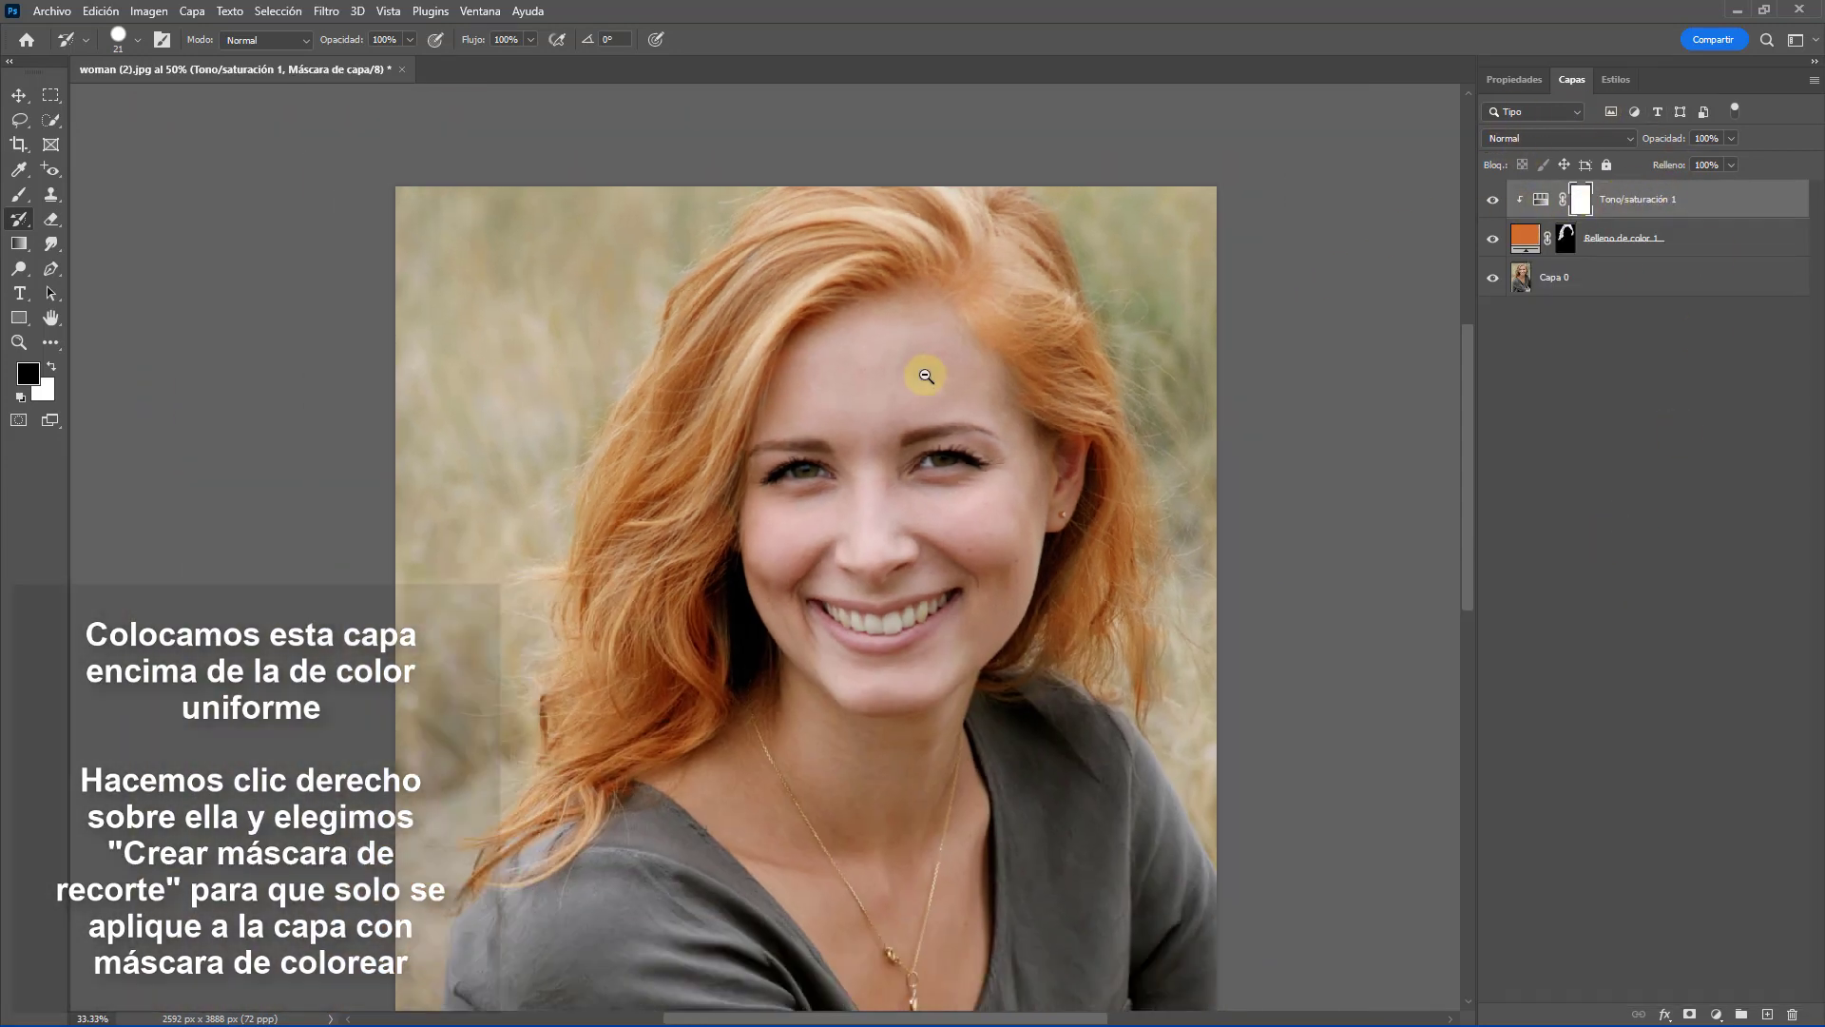
double_click(1540, 200)
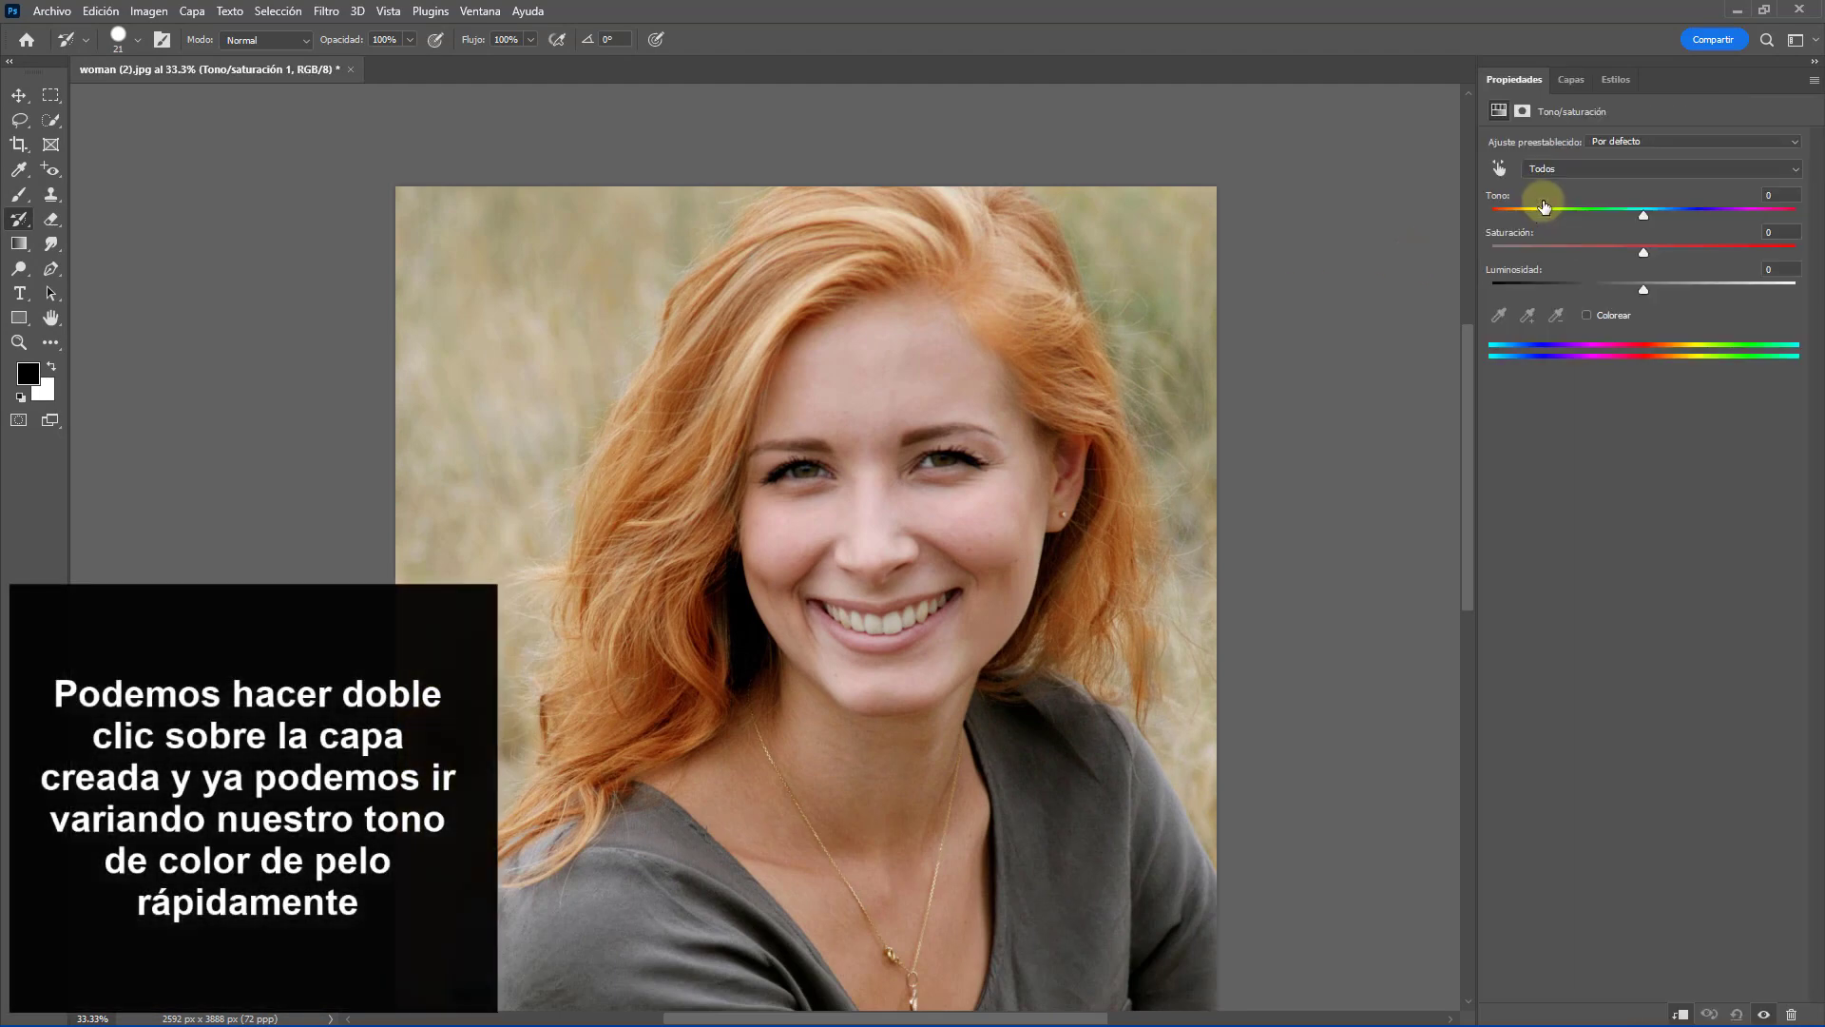
left_click_drag(1643, 215, 1519, 214)
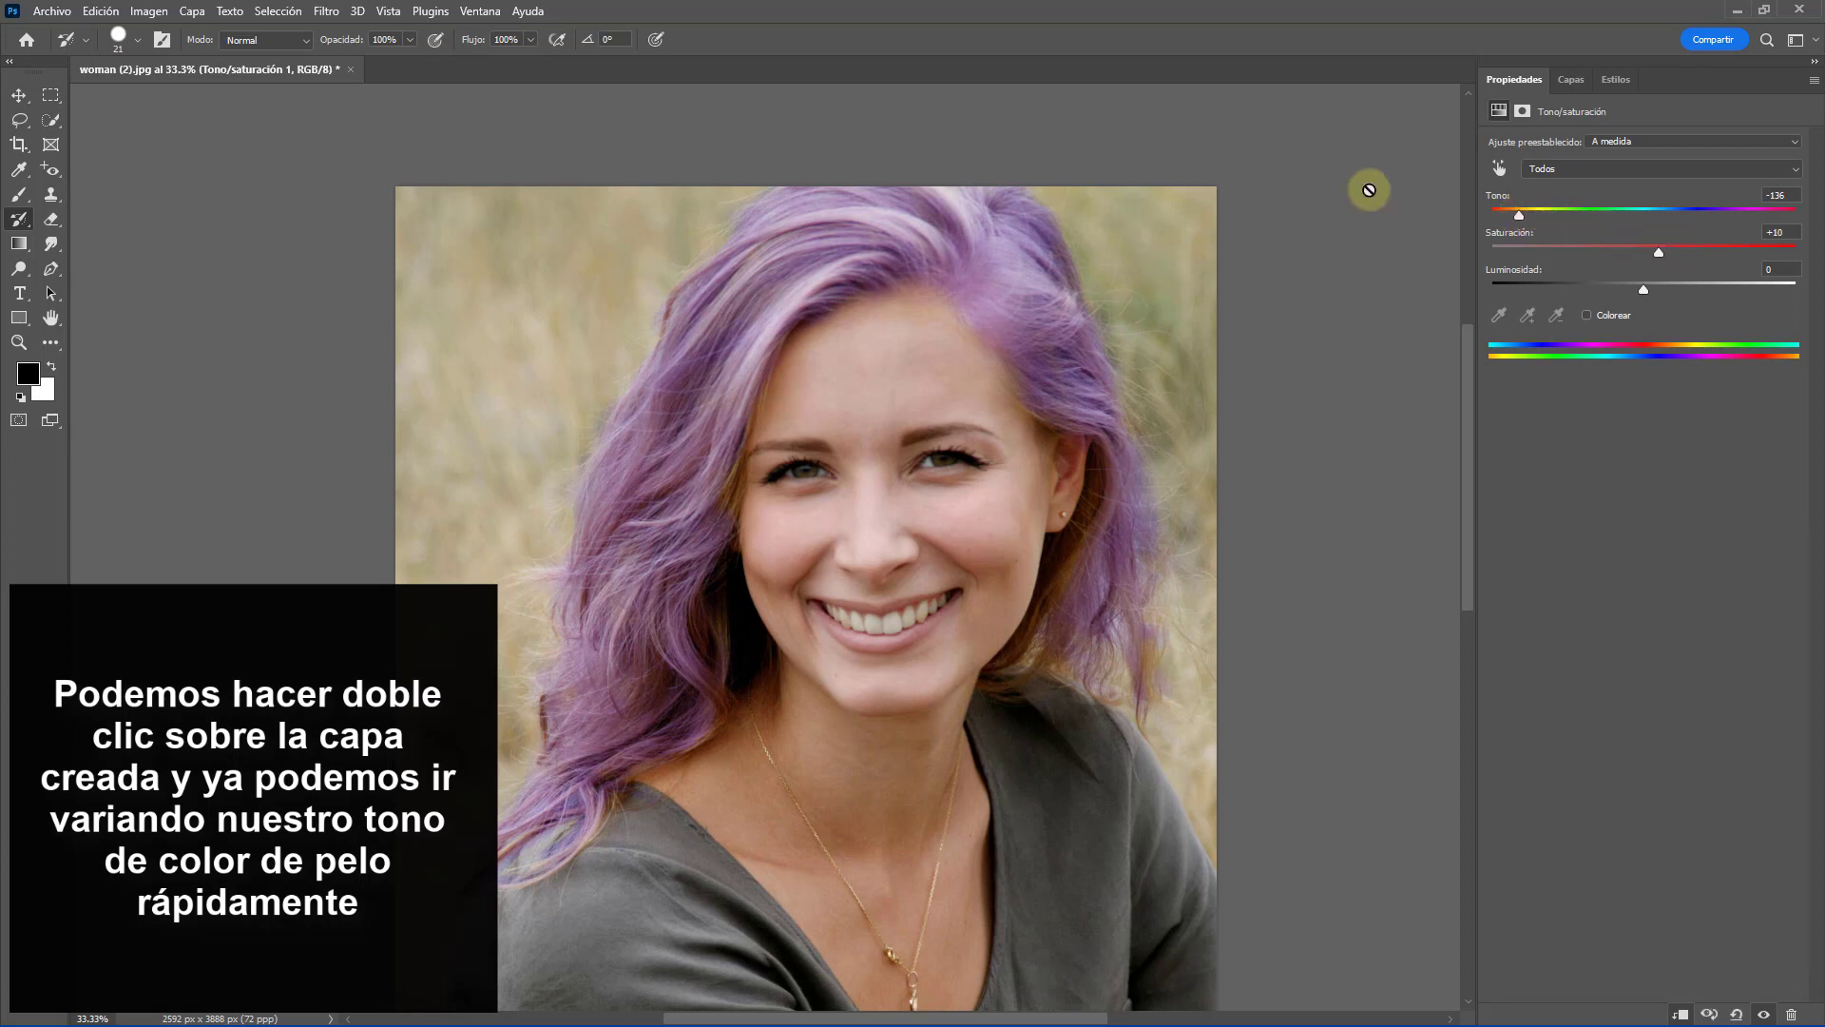
Step: Paint white on the colour fill's mask over the weakly coloured hair with the 122 px brush and set the layer's opacity to 93%
left_click(1569, 84)
left_click(1565, 239)
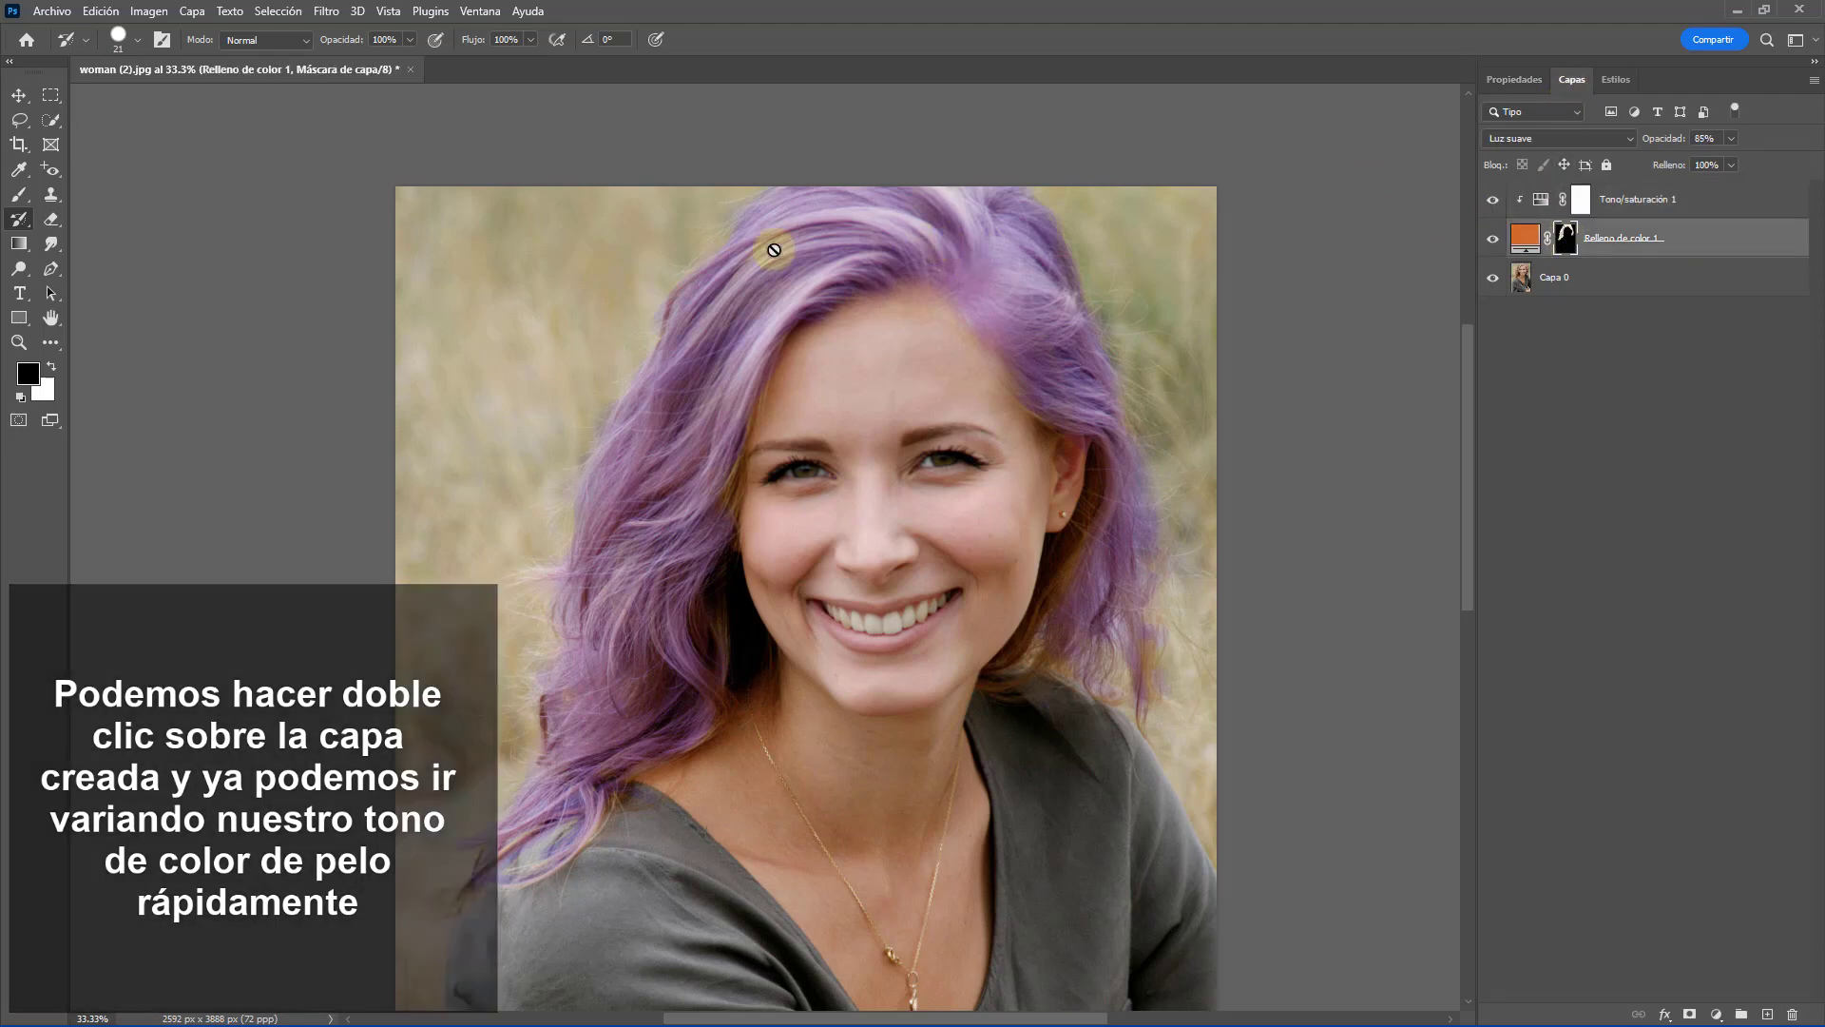
scroll(772, 249, "up", 1)
left_click(18, 200)
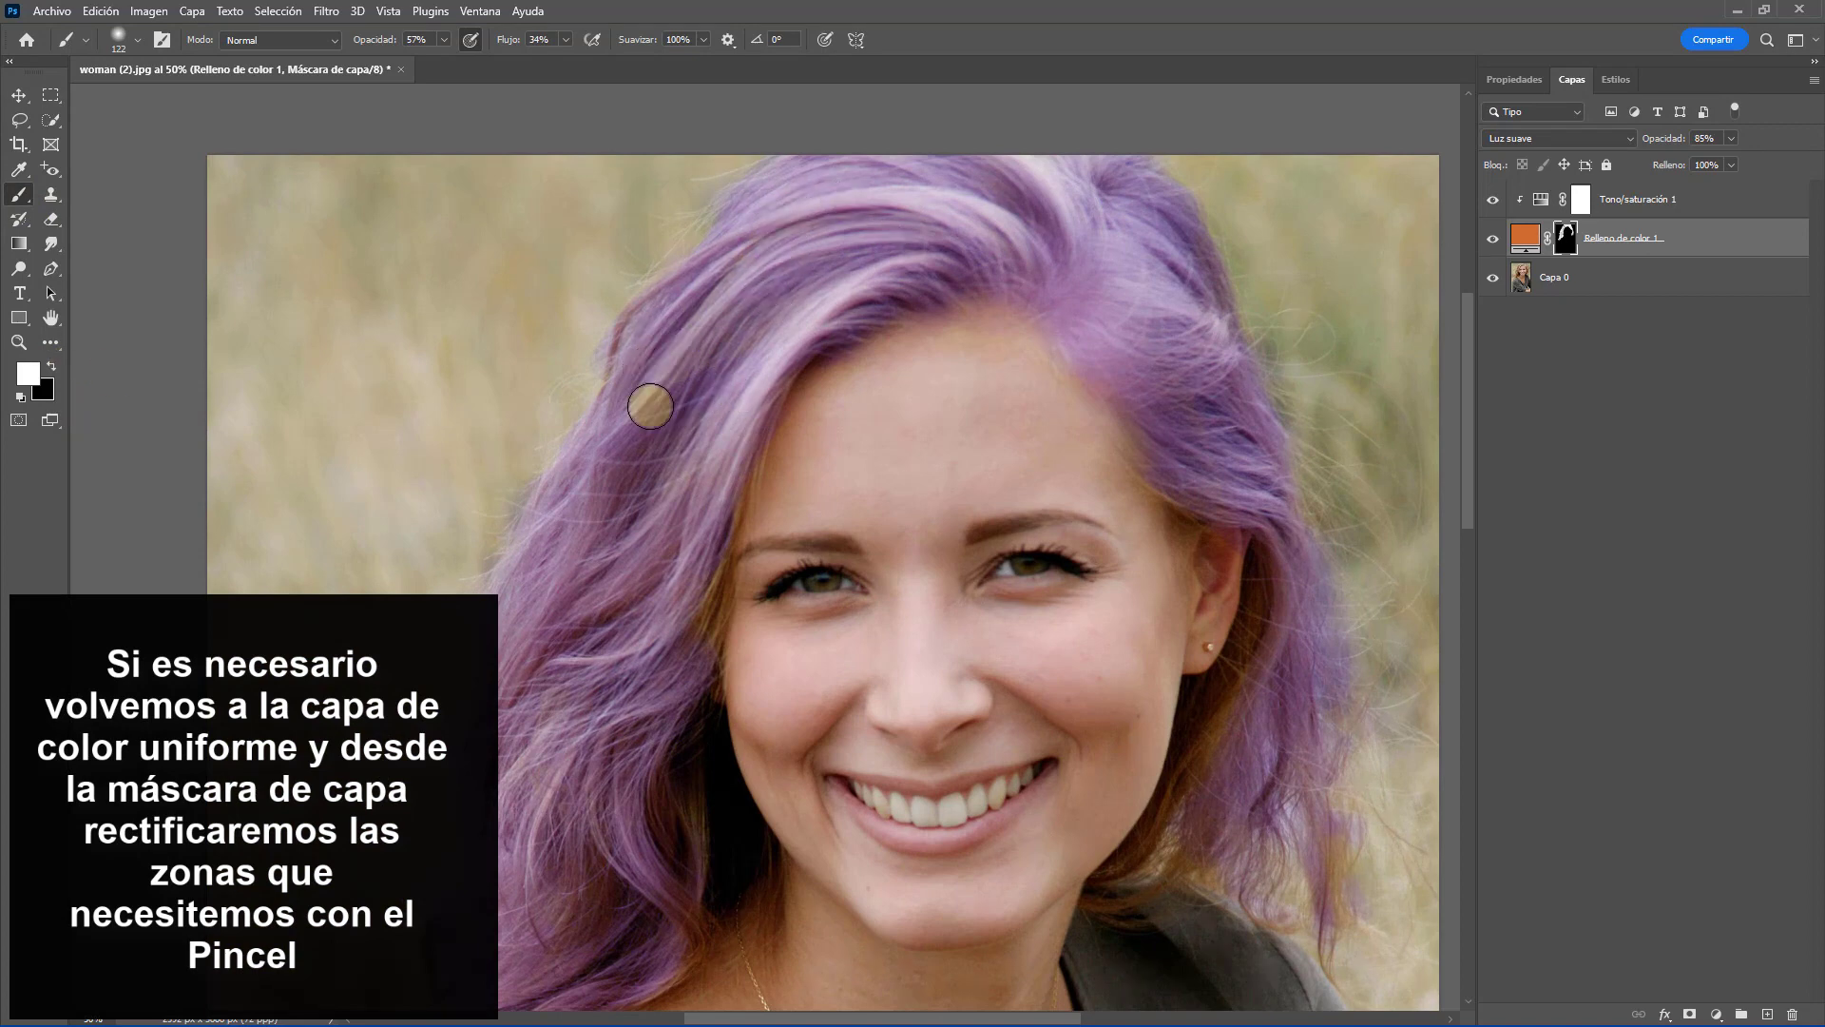
right_click(647, 558)
left_click(857, 574)
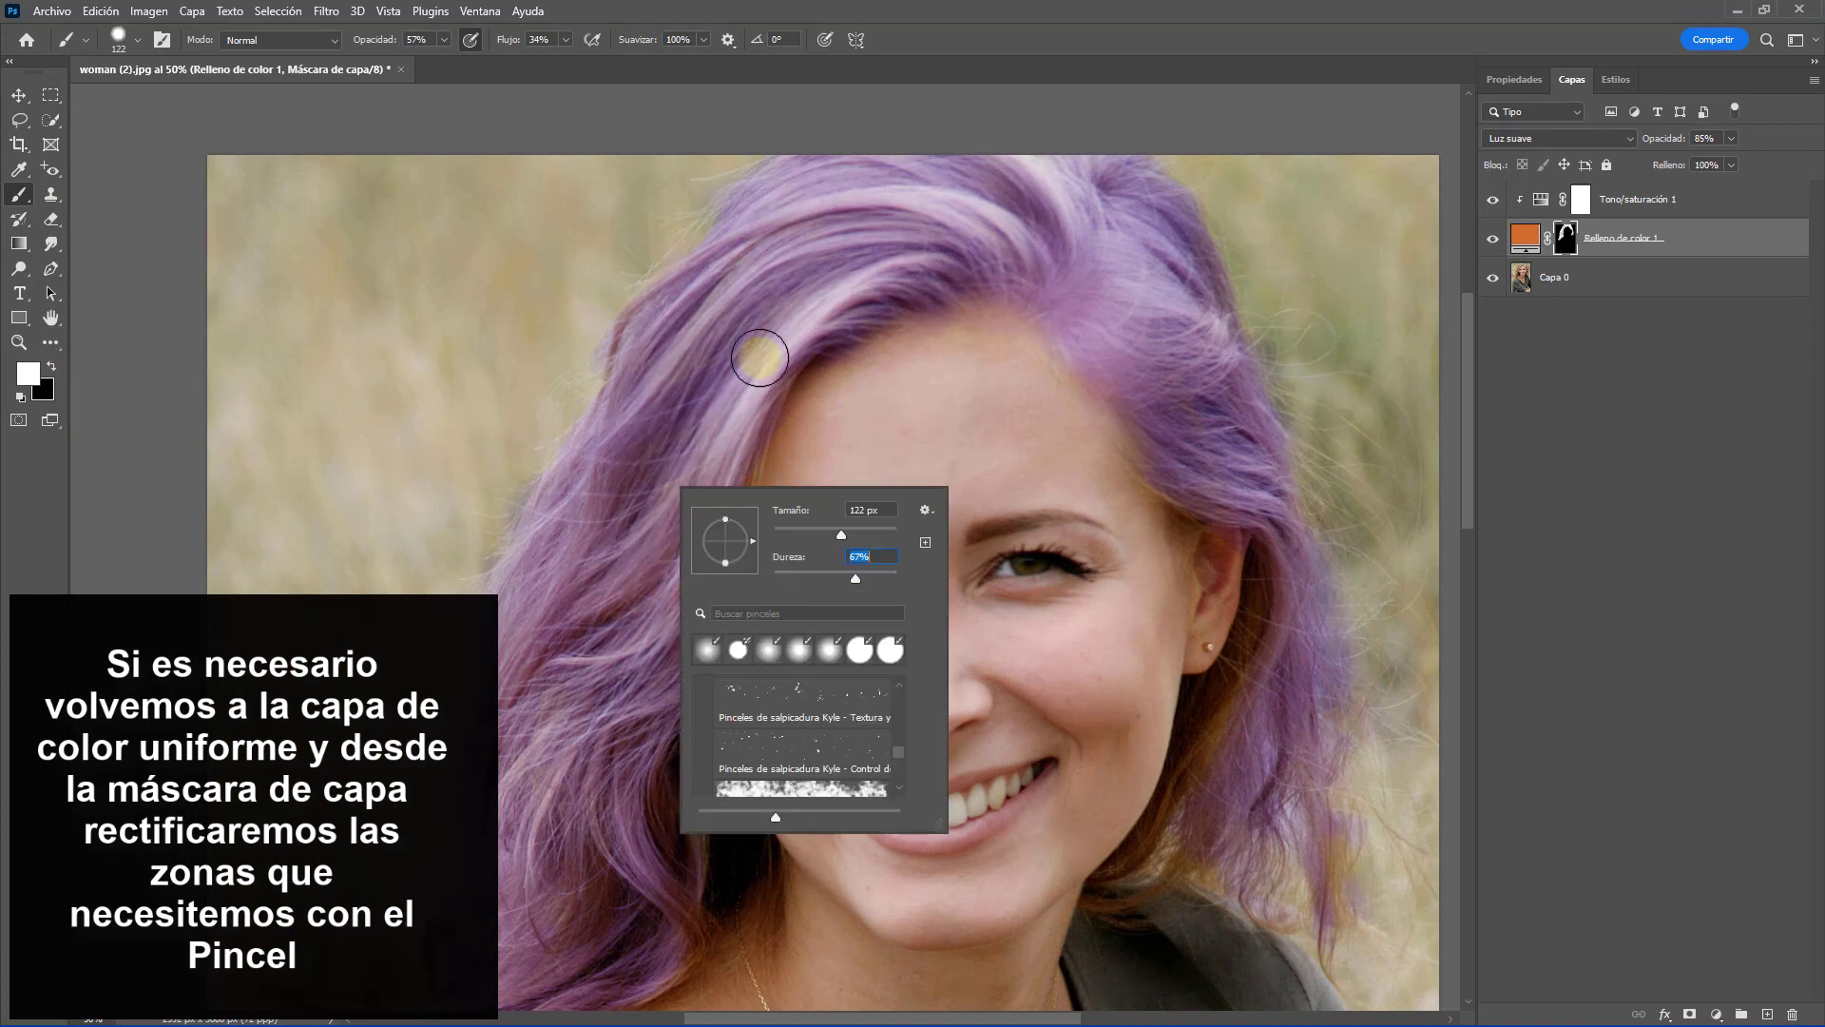
left_click(628, 429)
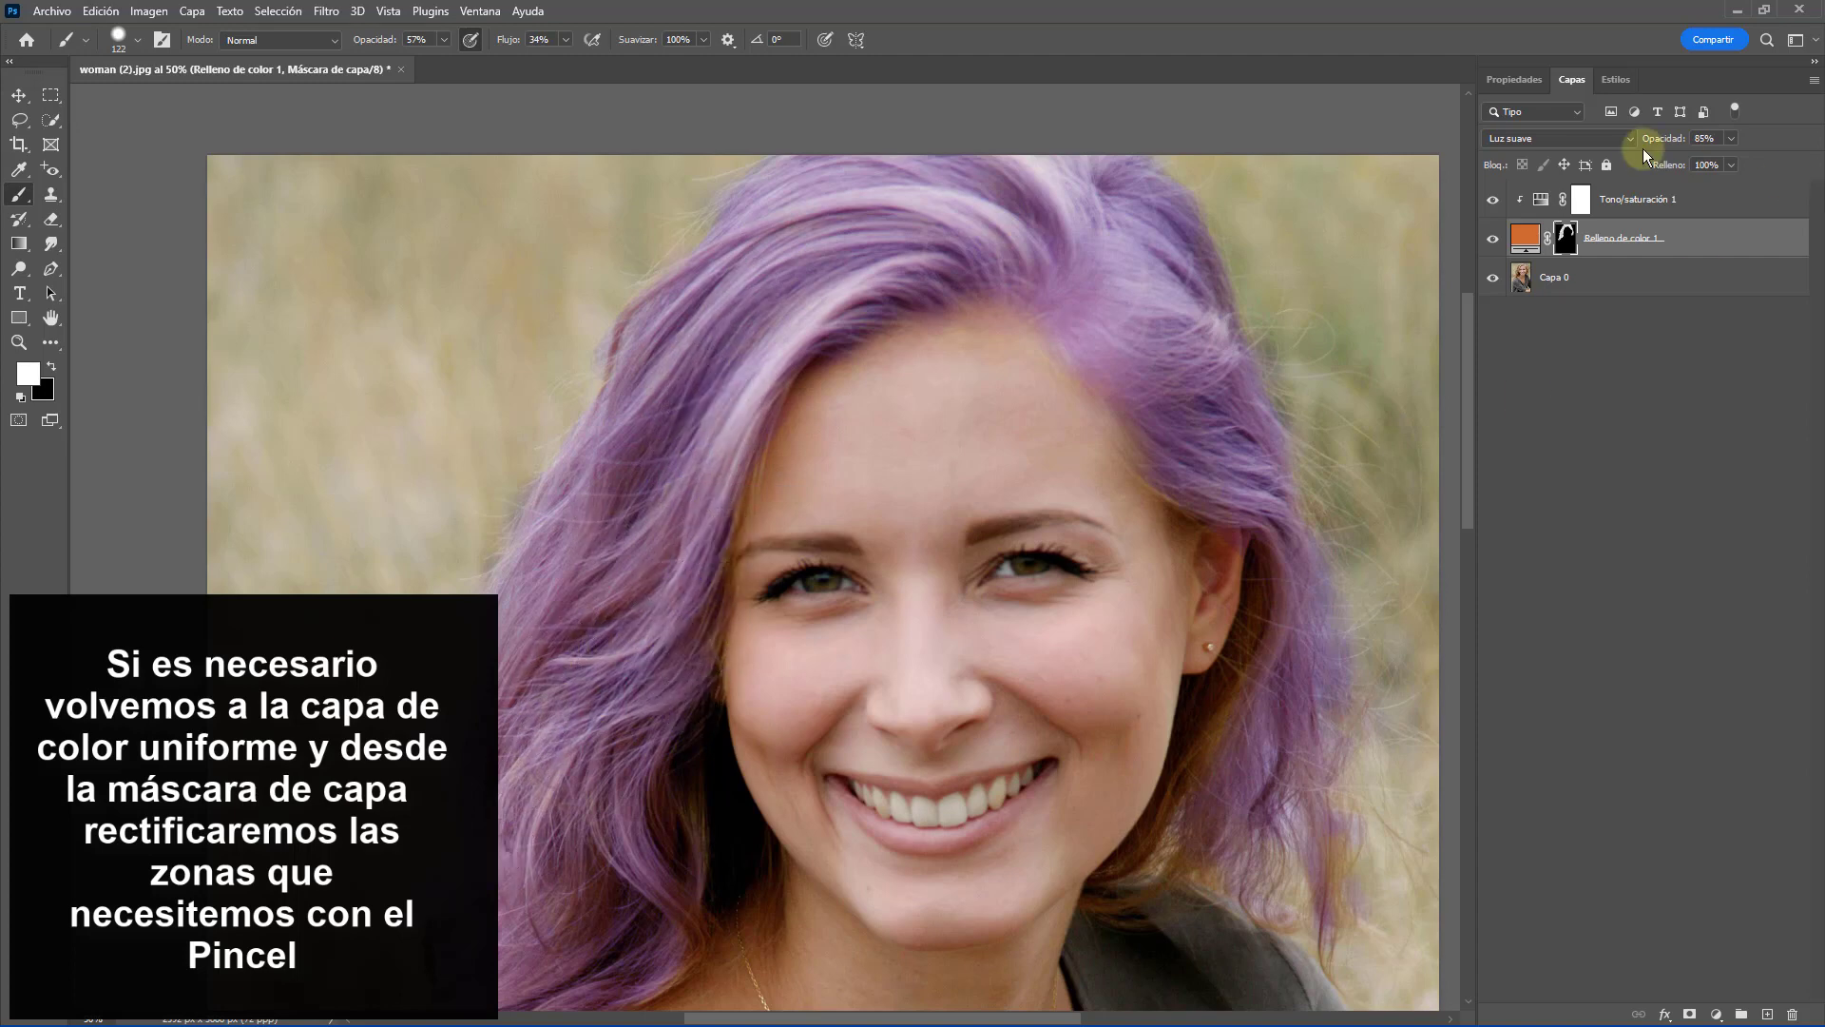
left_click_drag(1645, 144, 1654, 143)
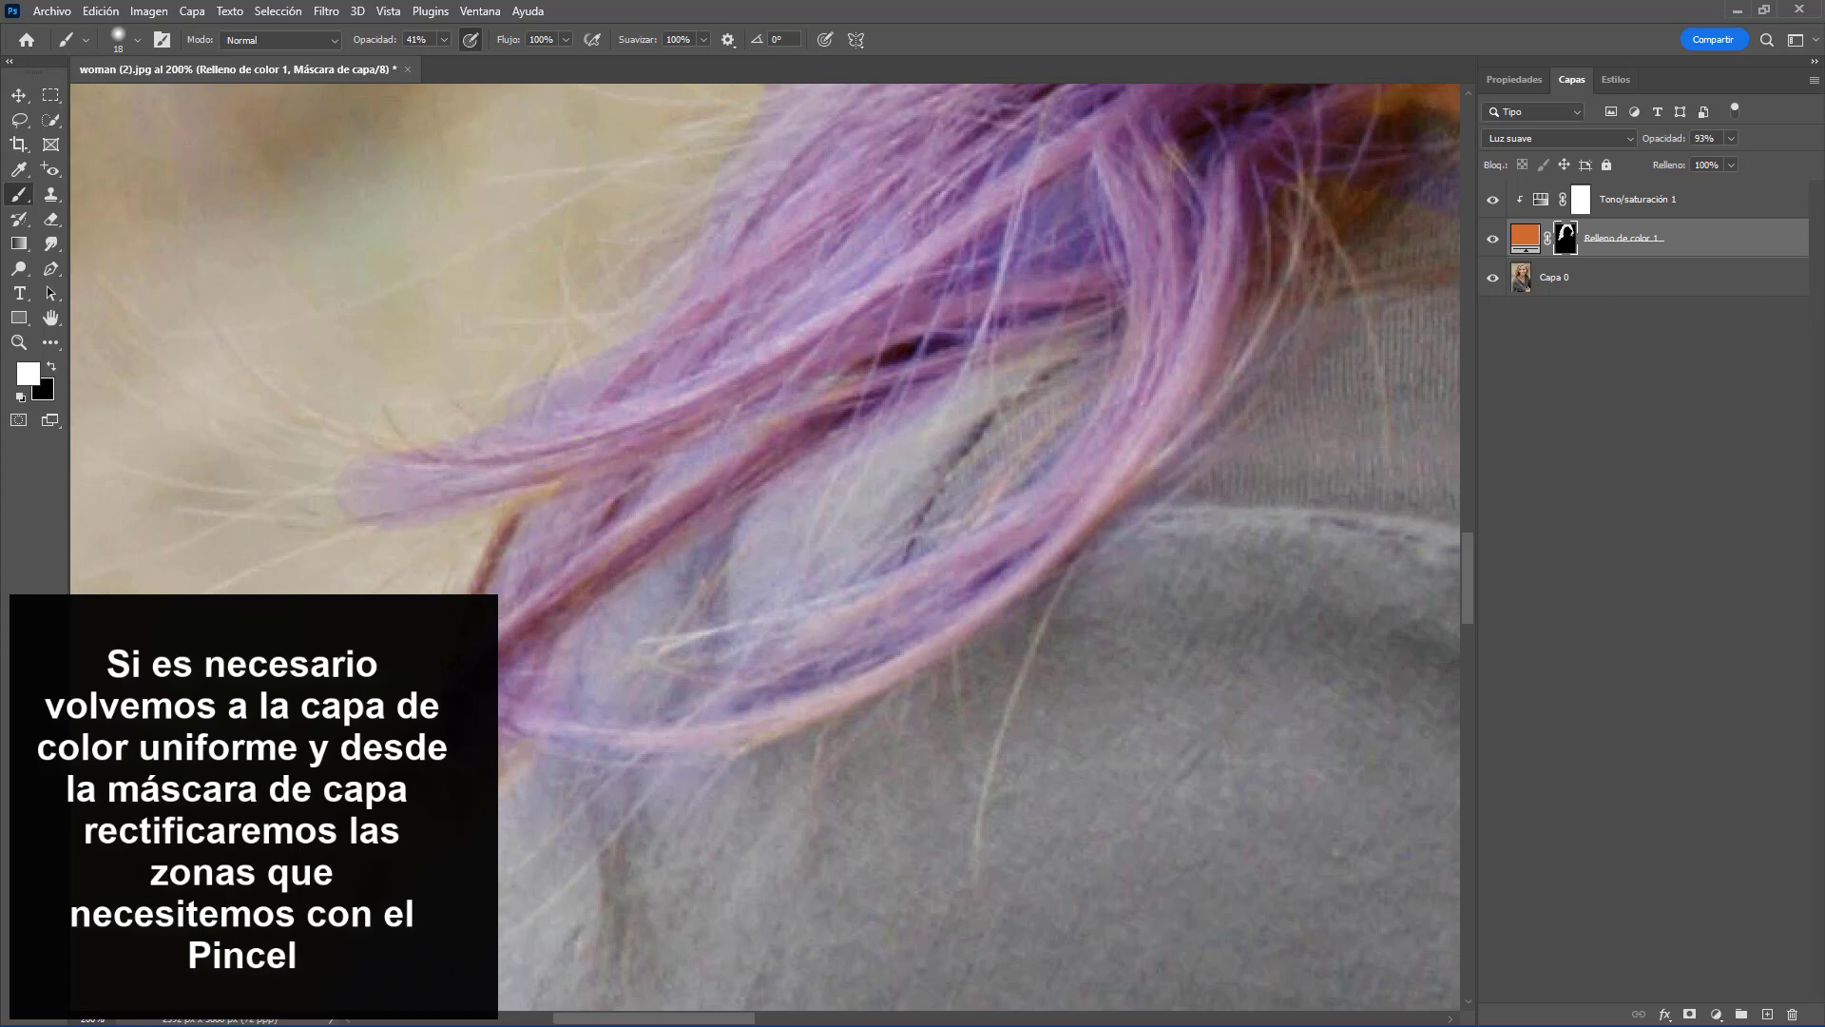
Step: Set the brush to 34 px, 9% hardness and 30% opacity, and paint white over the loose strand tips at the shoulder
right_click(590, 751)
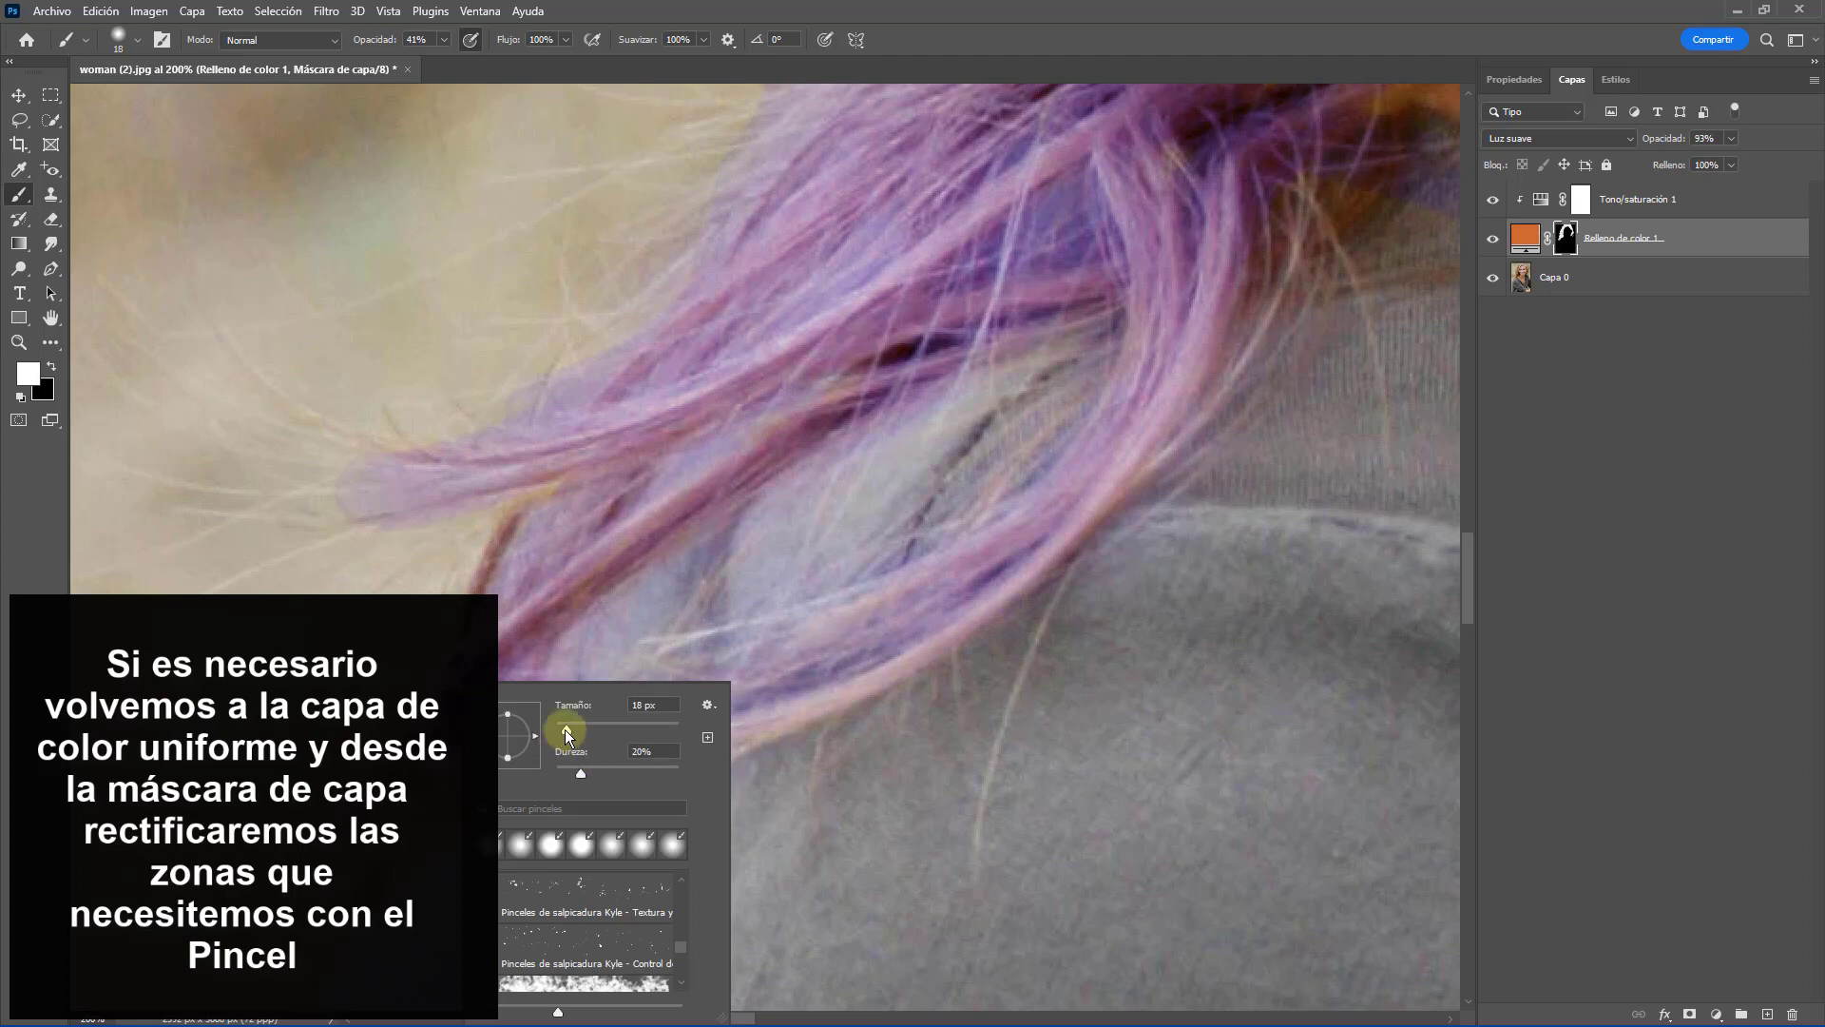
left_click_drag(563, 733, 560, 734)
key("Return")
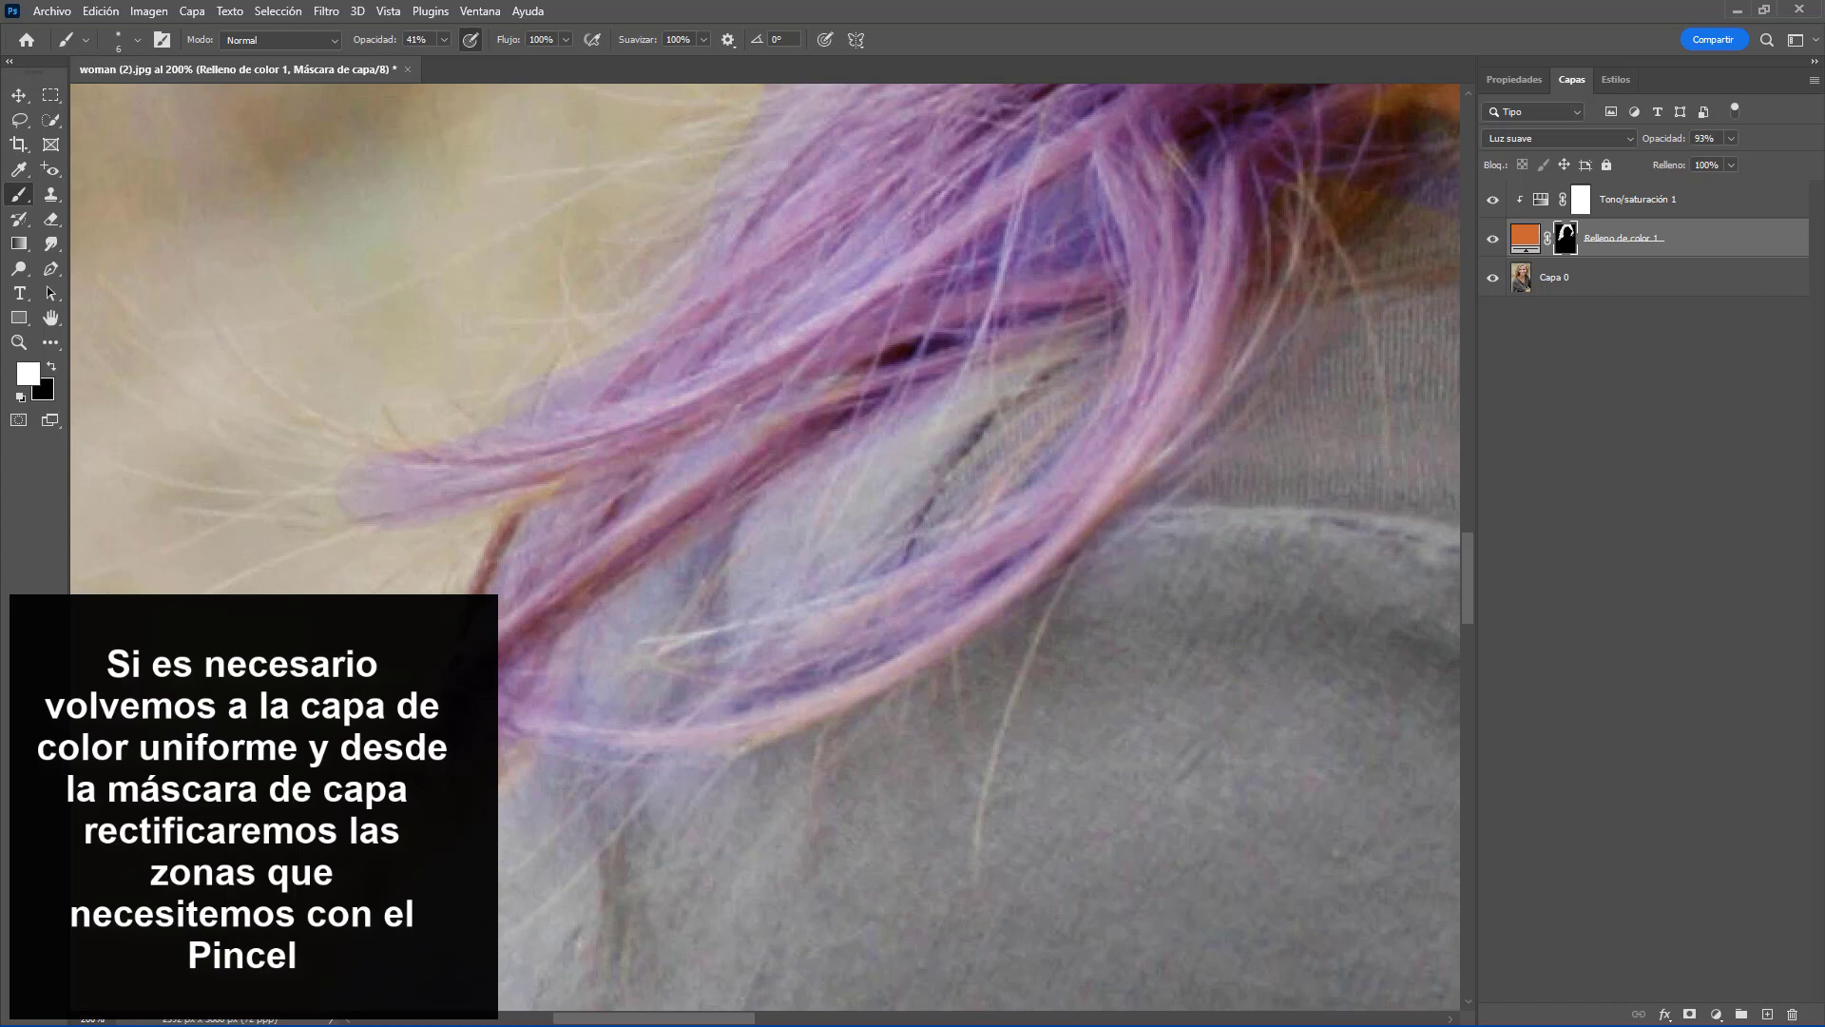
right_click(529, 815)
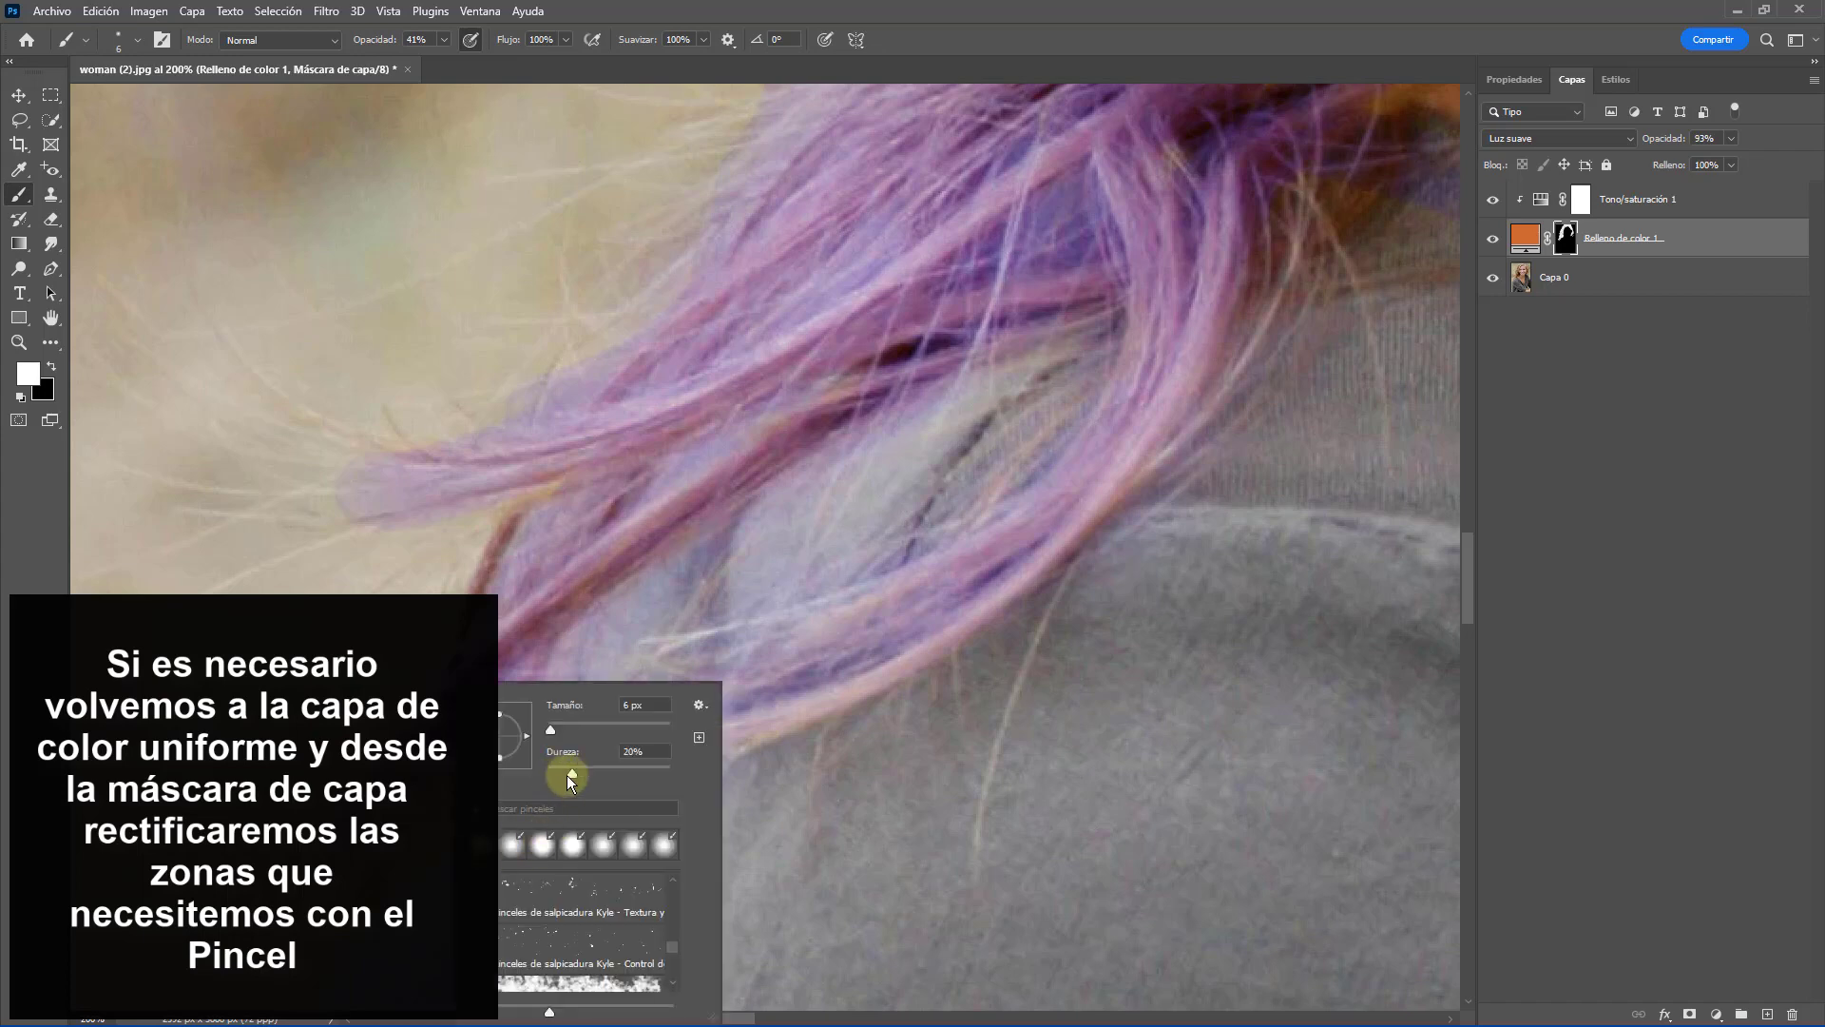
left_click_drag(558, 771, 553, 772)
left_click_drag(373, 38, 362, 38)
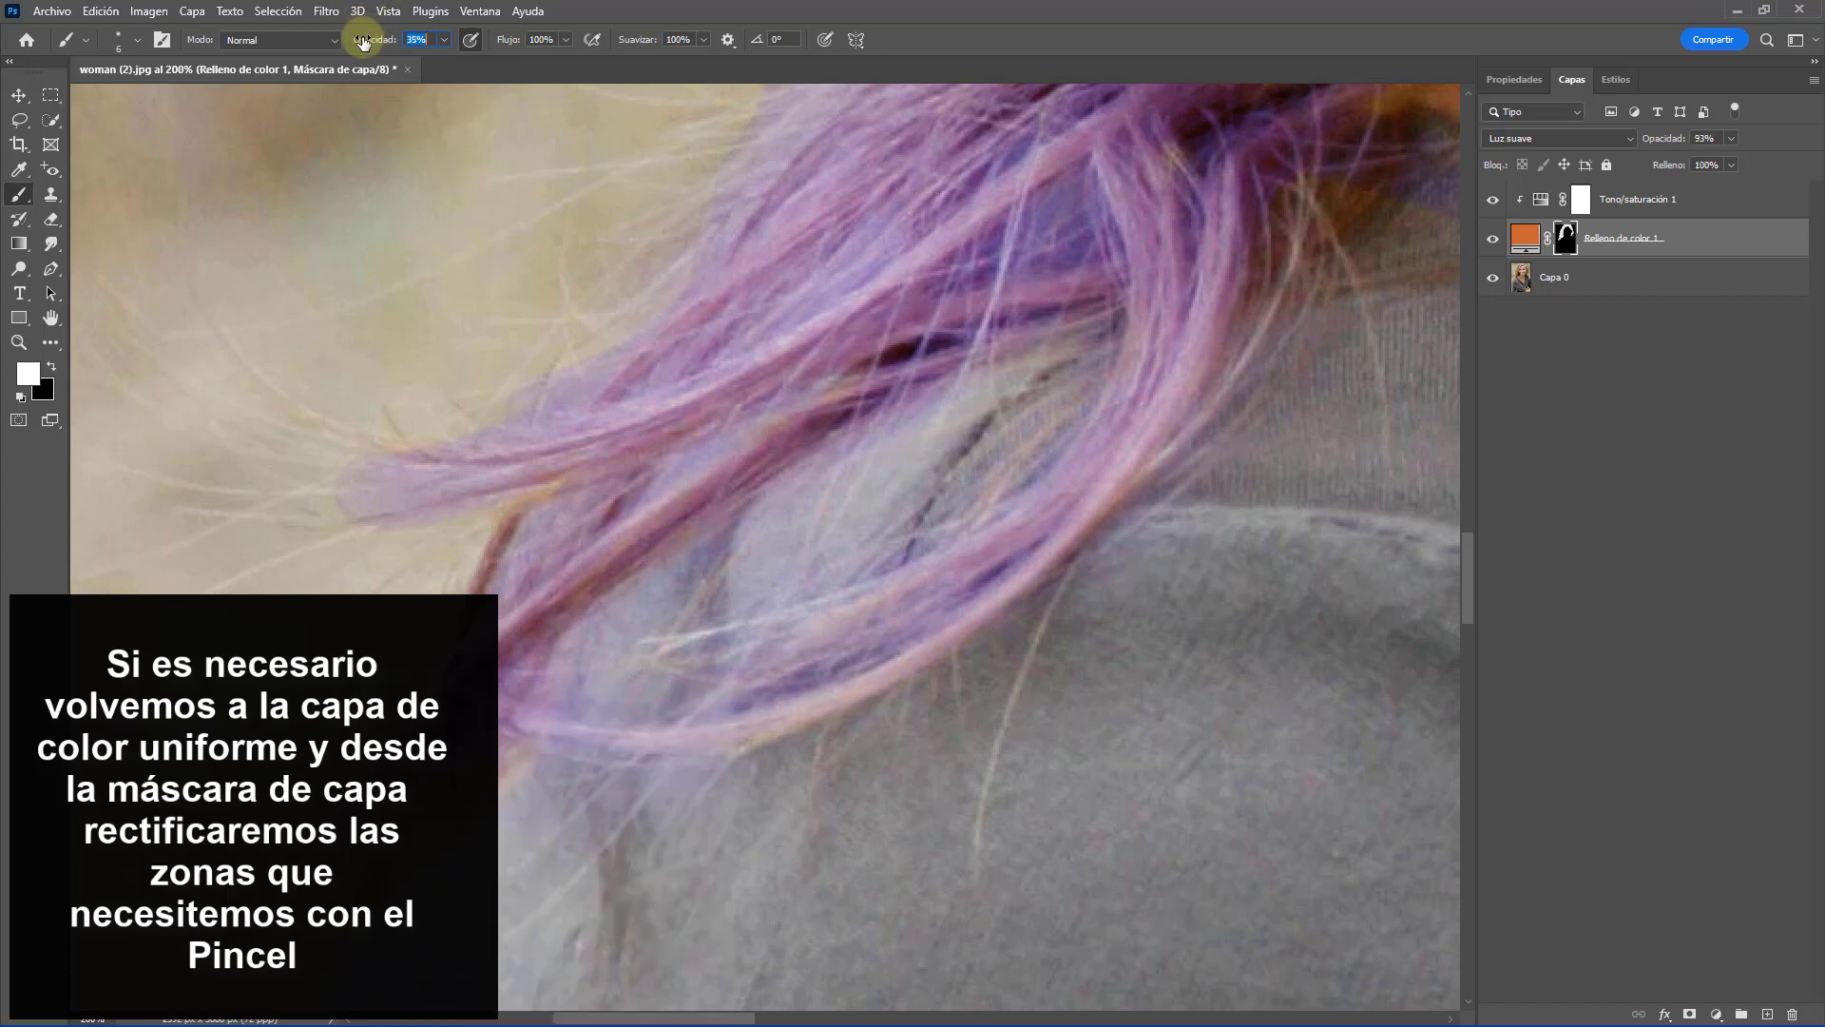
right_click(502, 509)
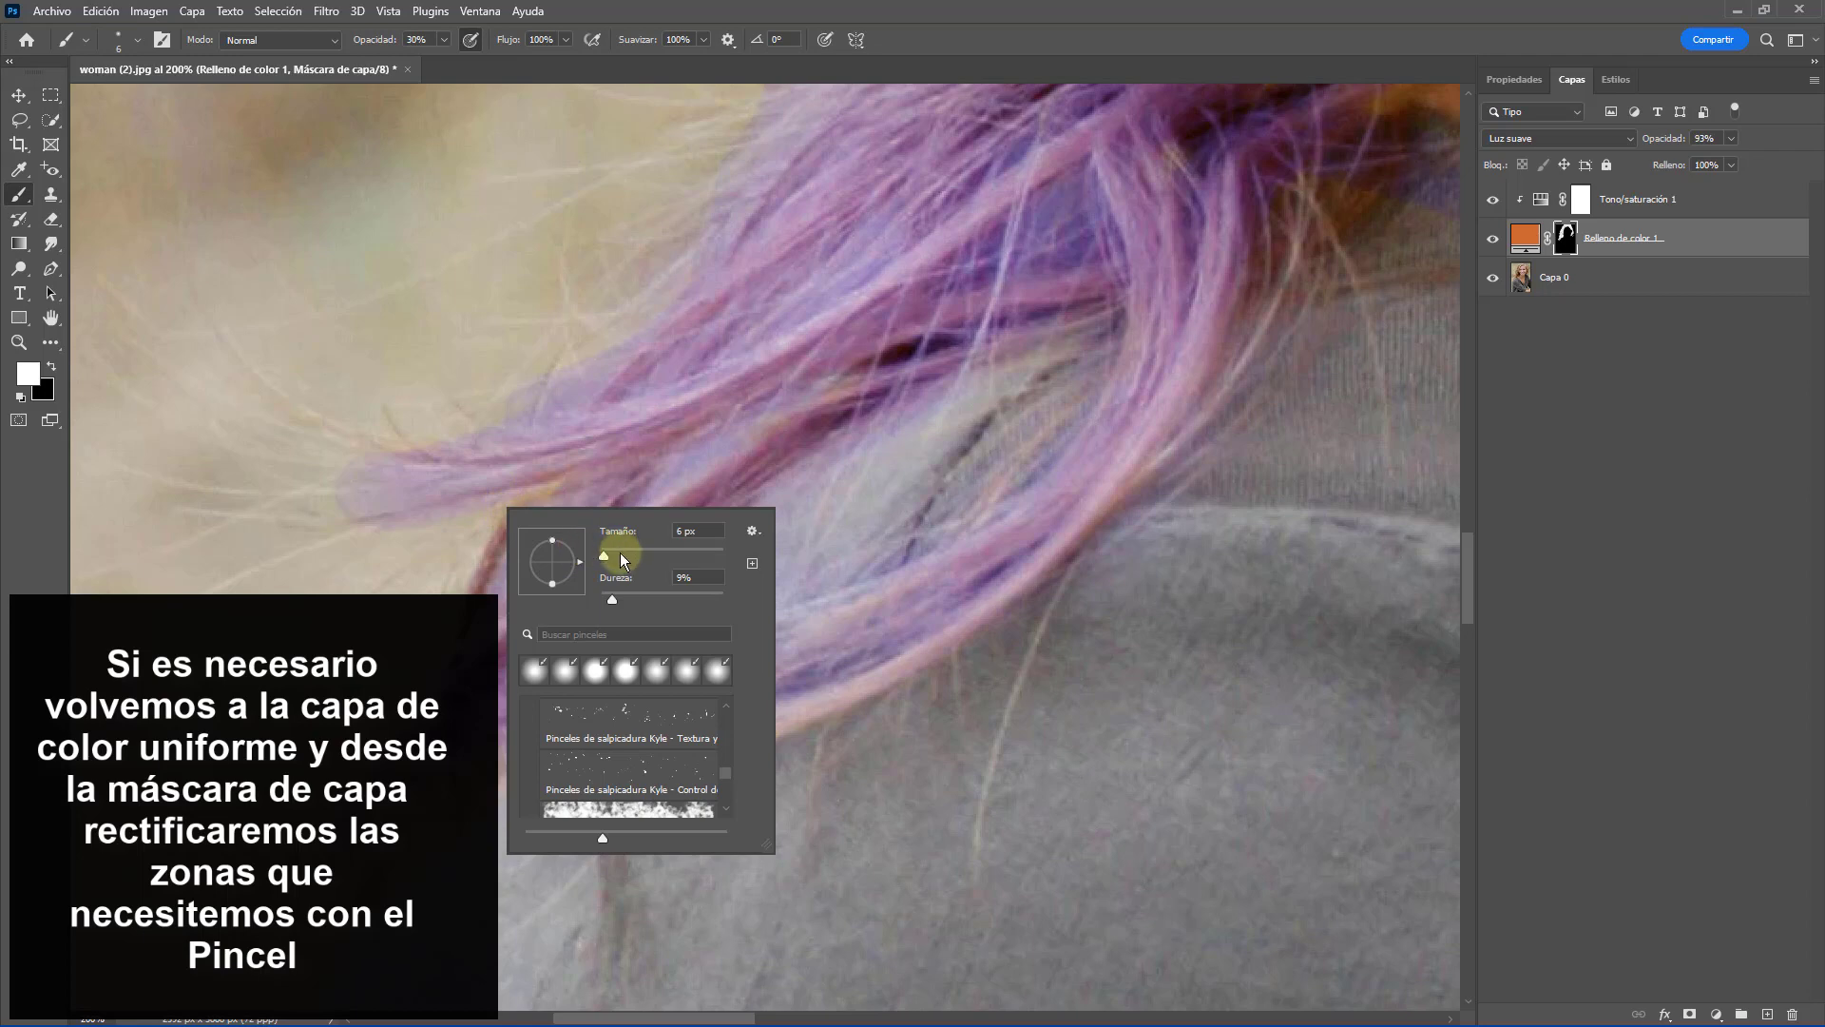
left_click(621, 554)
left_click(416, 492)
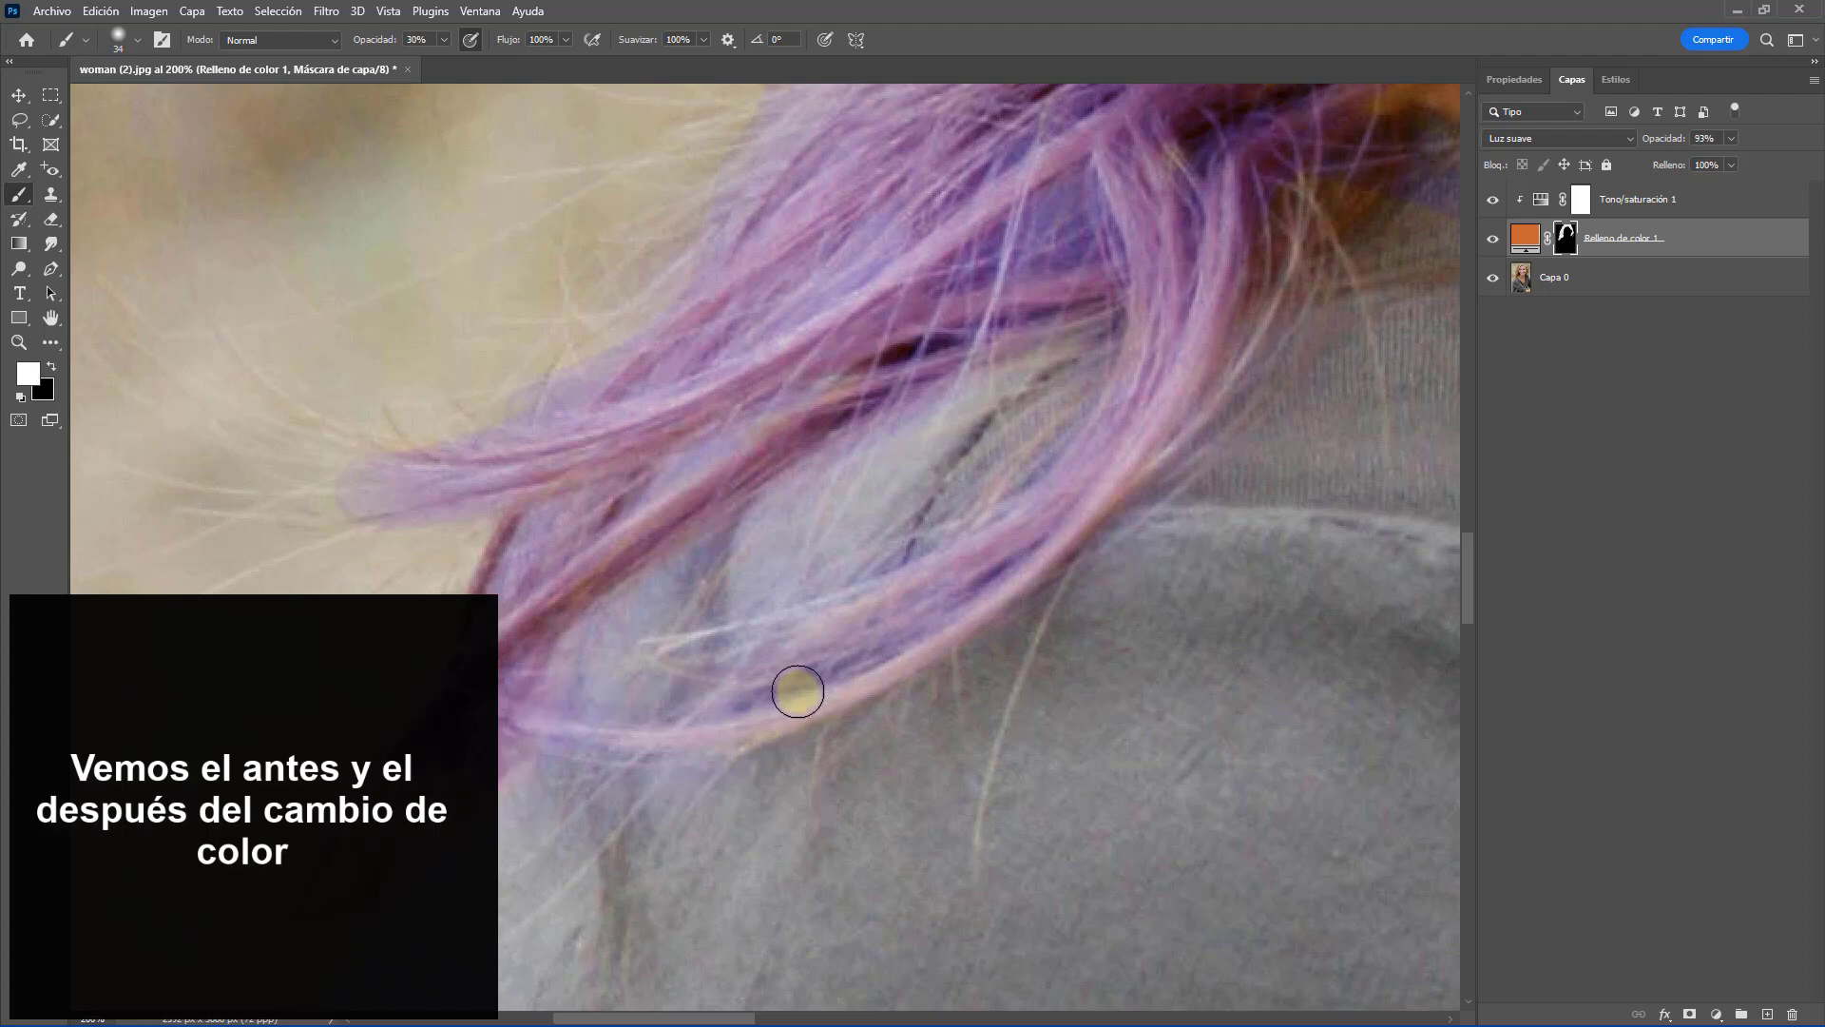
Step: Group the Tono/saturación layer and the colour fill layer
left_click(740, 594, "alt")
left_click(739, 593, "alt")
left_click(1046, 456, "alt")
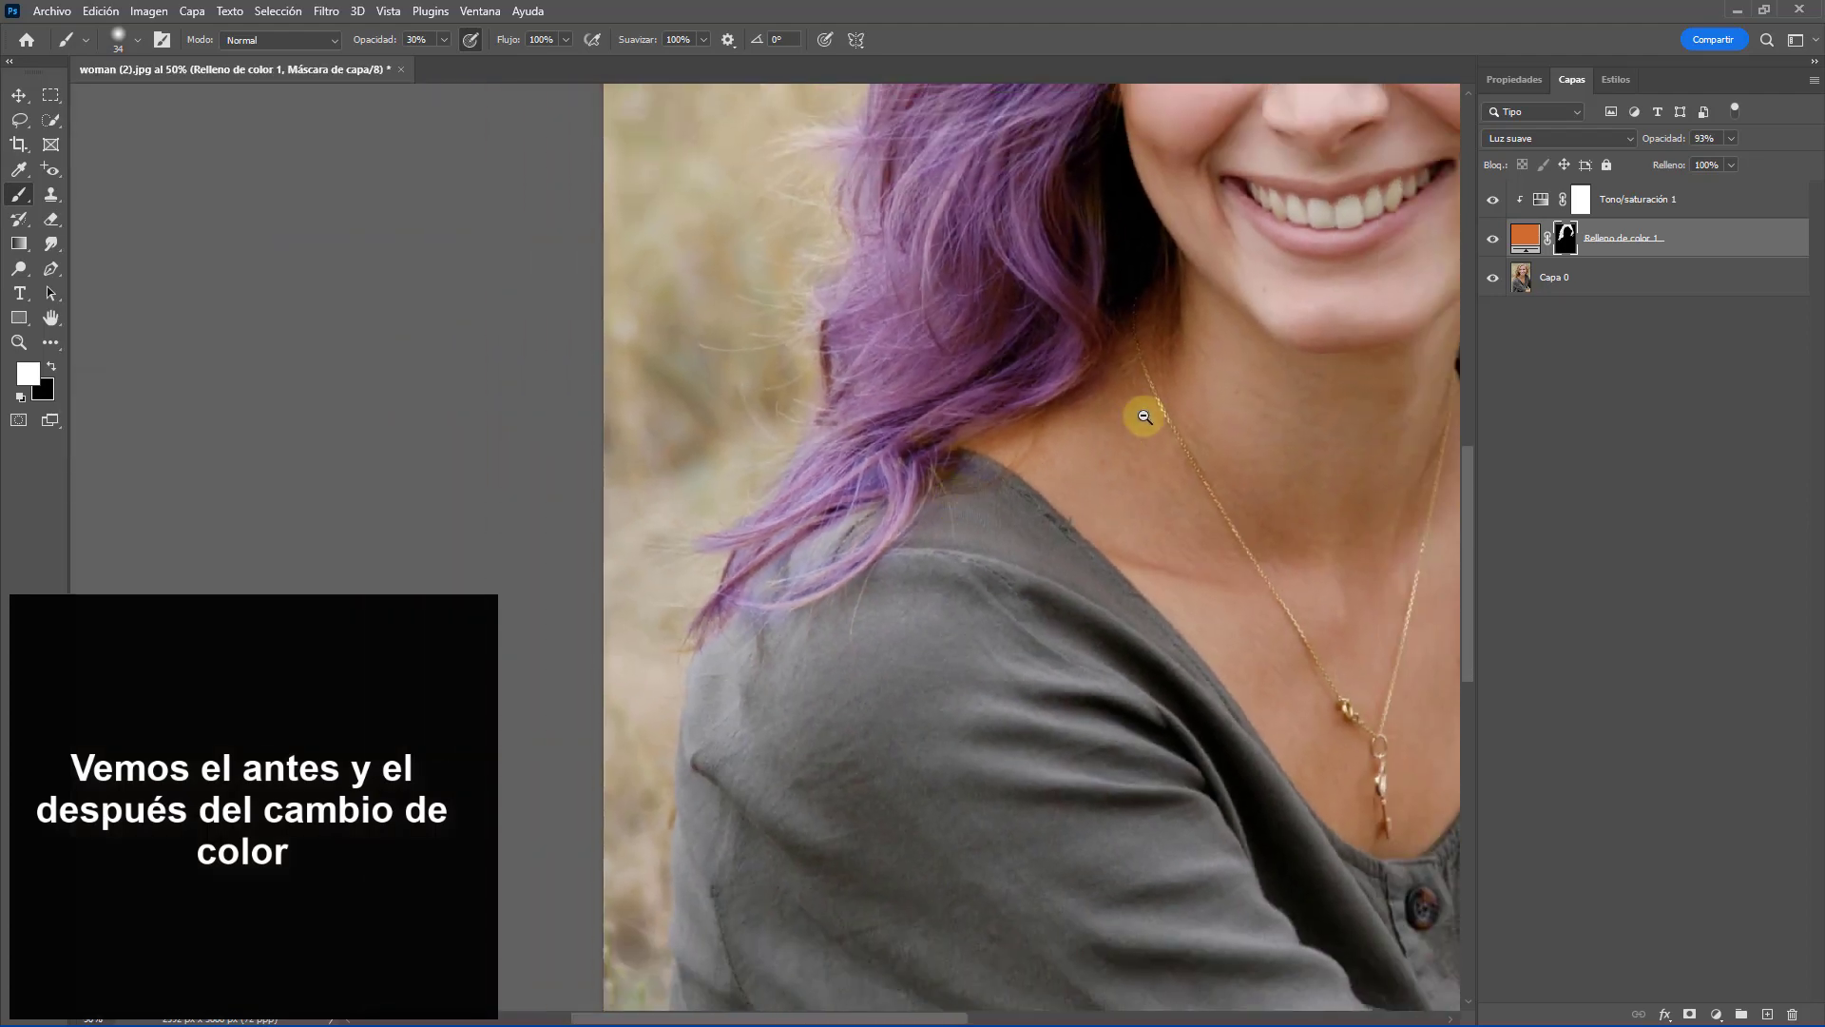
left_click(1189, 376, "alt")
left_click(1230, 338, "alt")
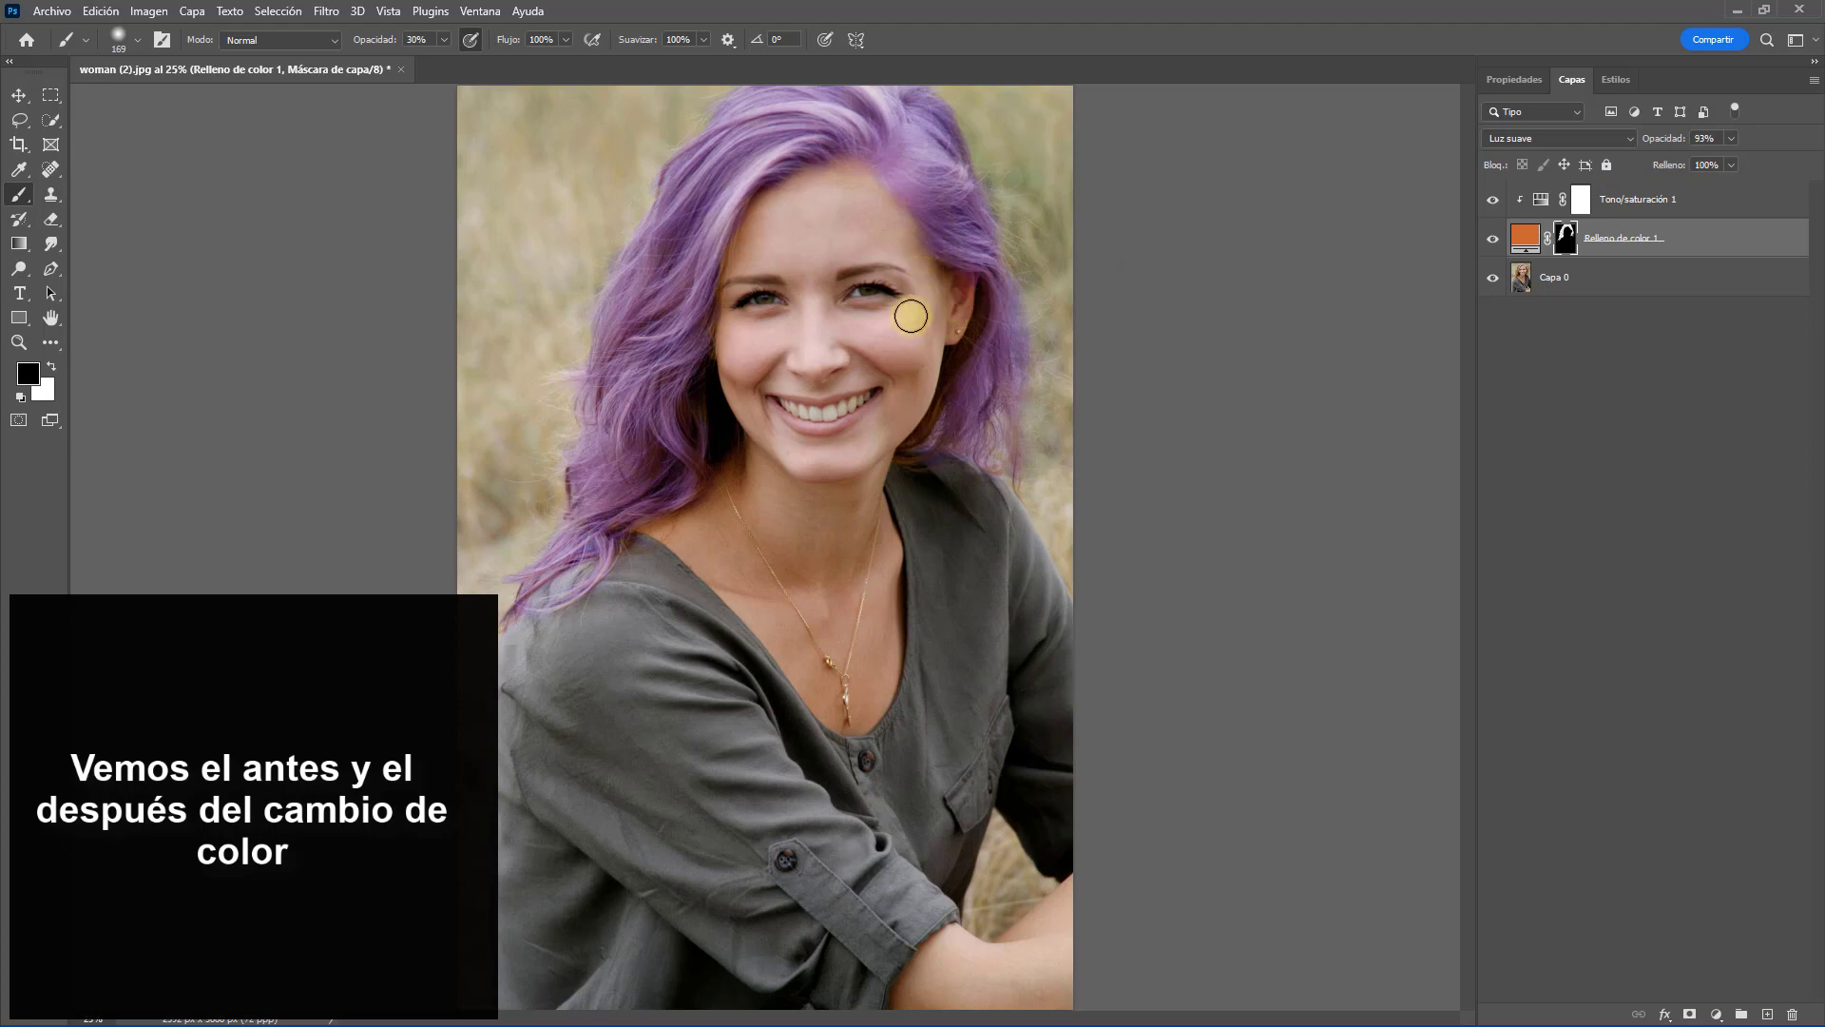
double_click(1541, 199)
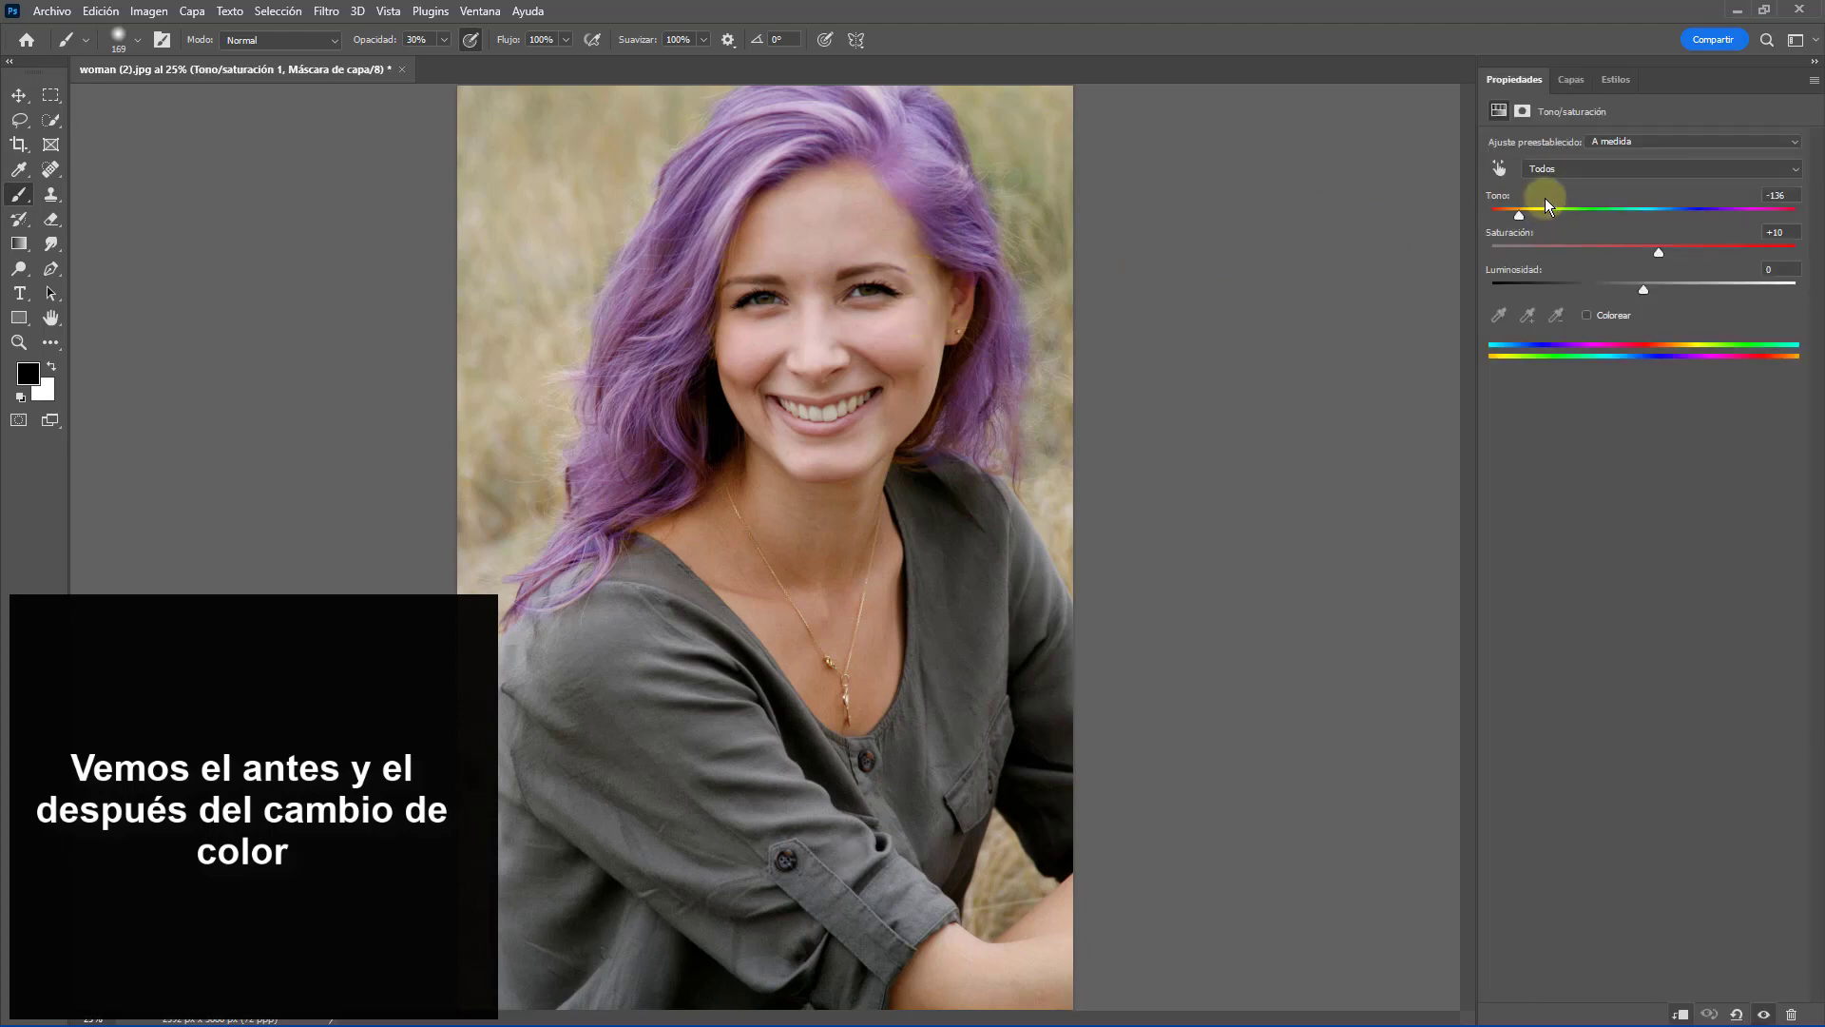
left_click(1568, 80)
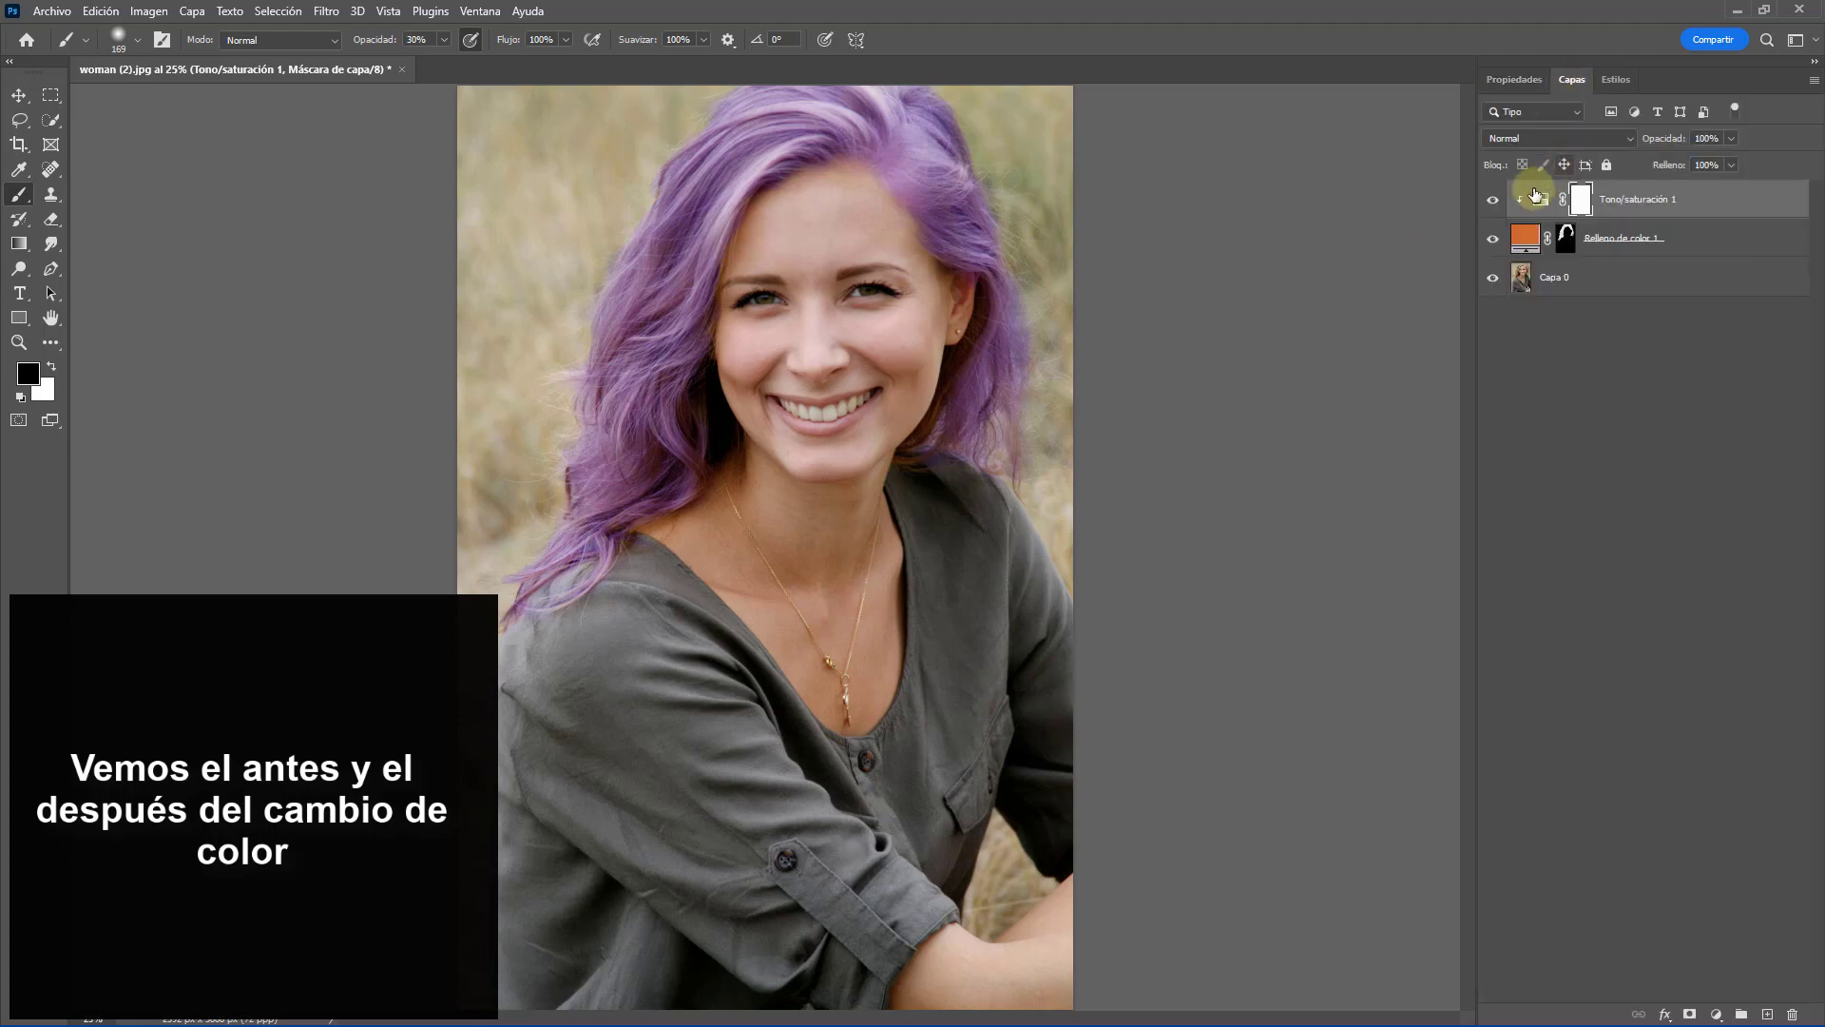
left_click(1687, 243)
key("ctrl+g")
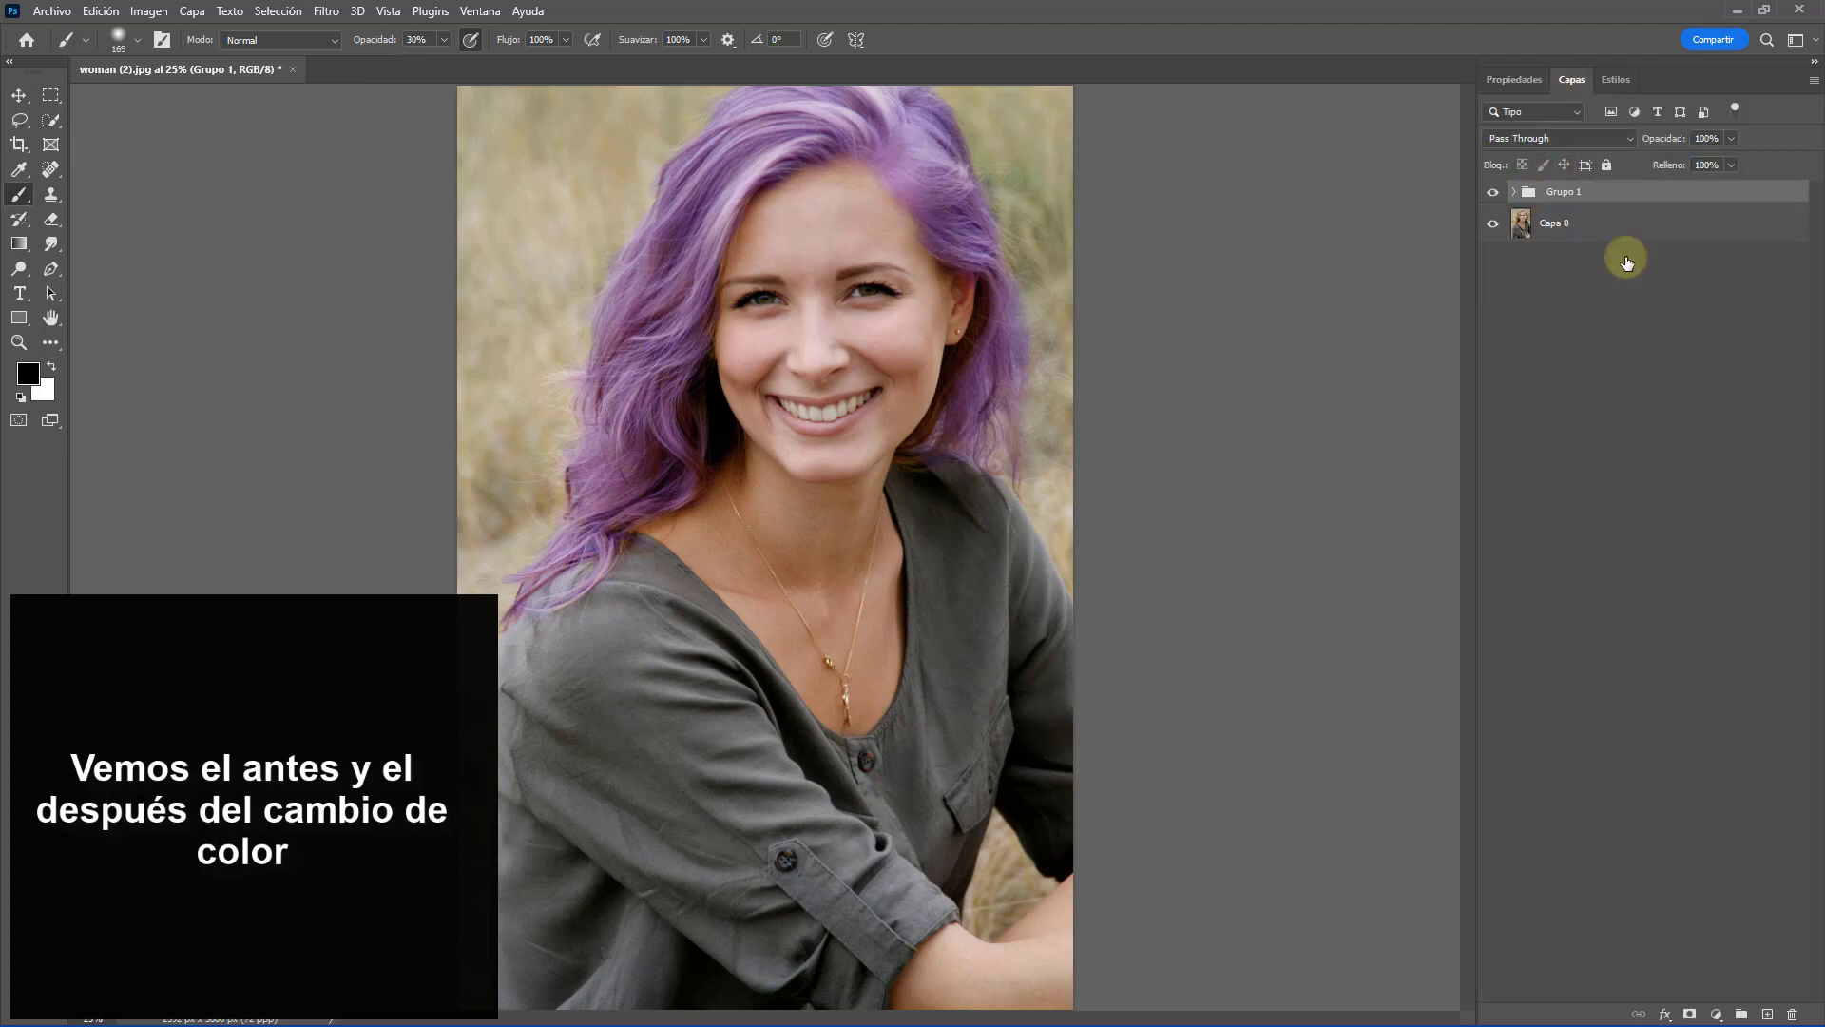
Step: Toggle the layer group's visibility to compare the hair before and after the colour change
left_click(1493, 193)
left_click(1492, 193)
left_click(1492, 194)
left_click(1492, 194)
Step: Expand the layer group and set the Tono/saturación layer's Tono to +180 for blue-green hair
left_click(1517, 195)
double_click(1553, 225)
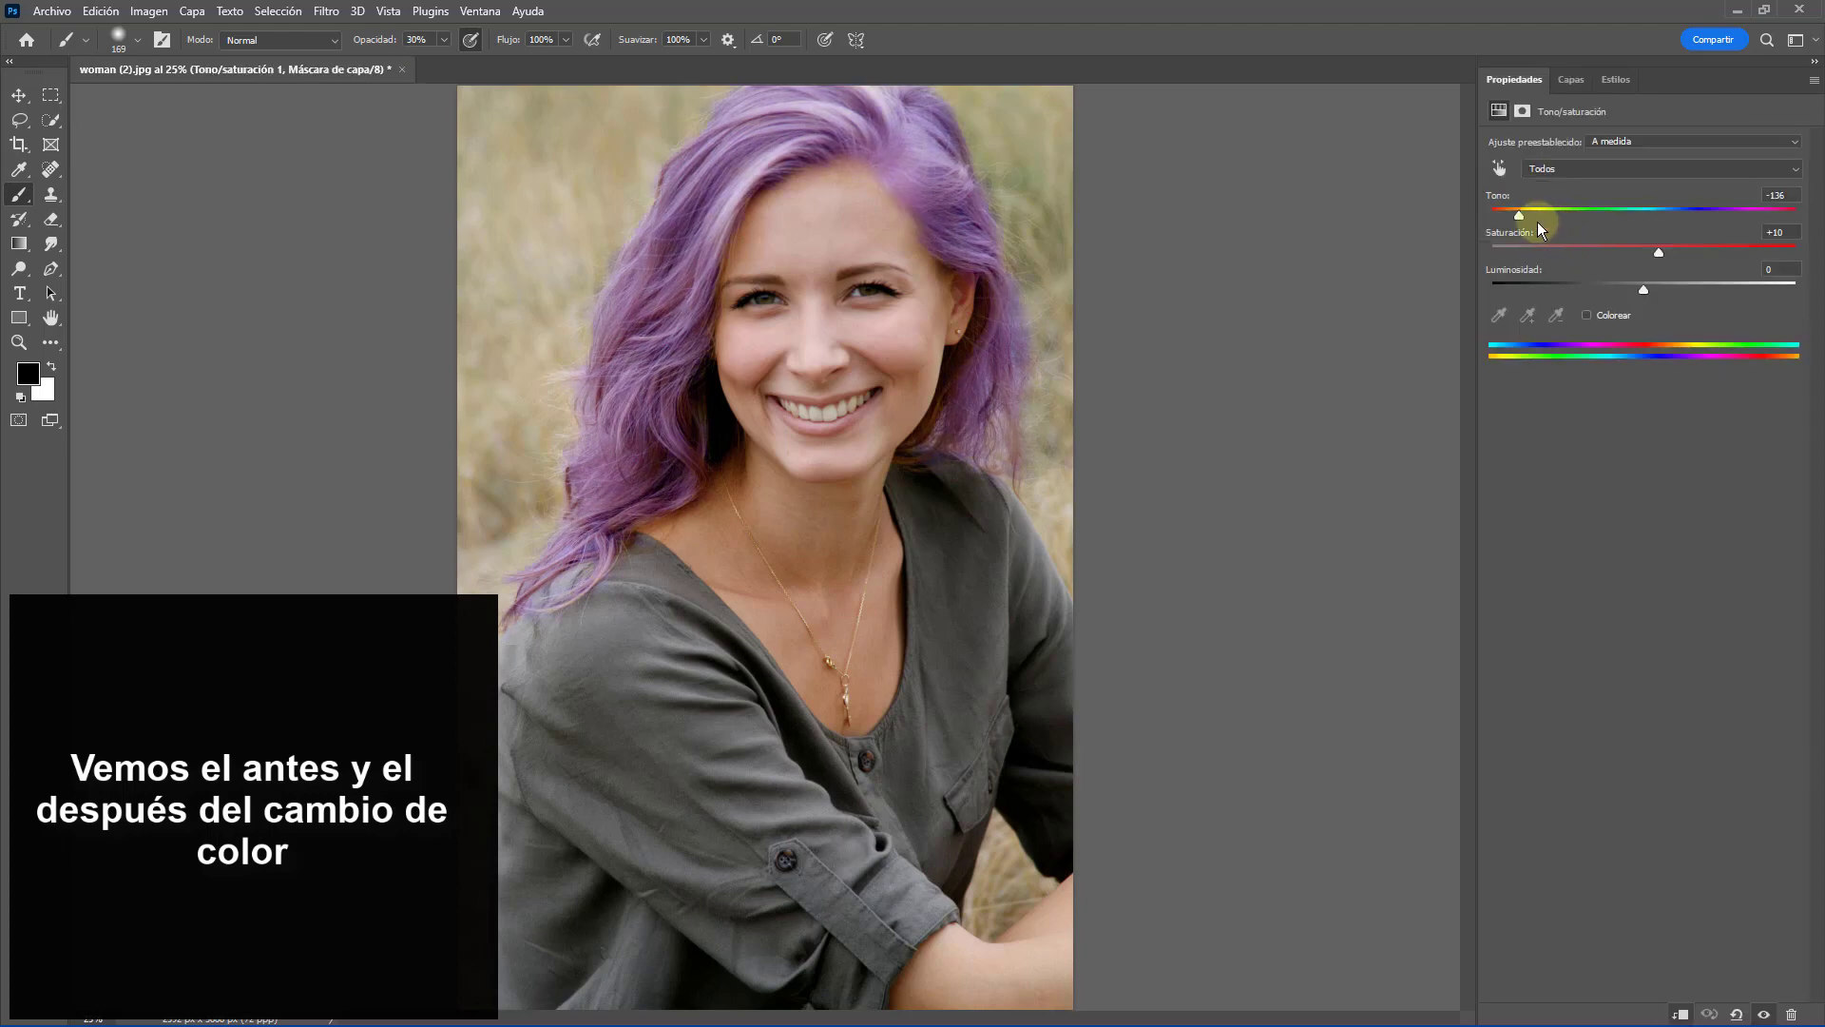
left_click_drag(1520, 215, 1793, 217)
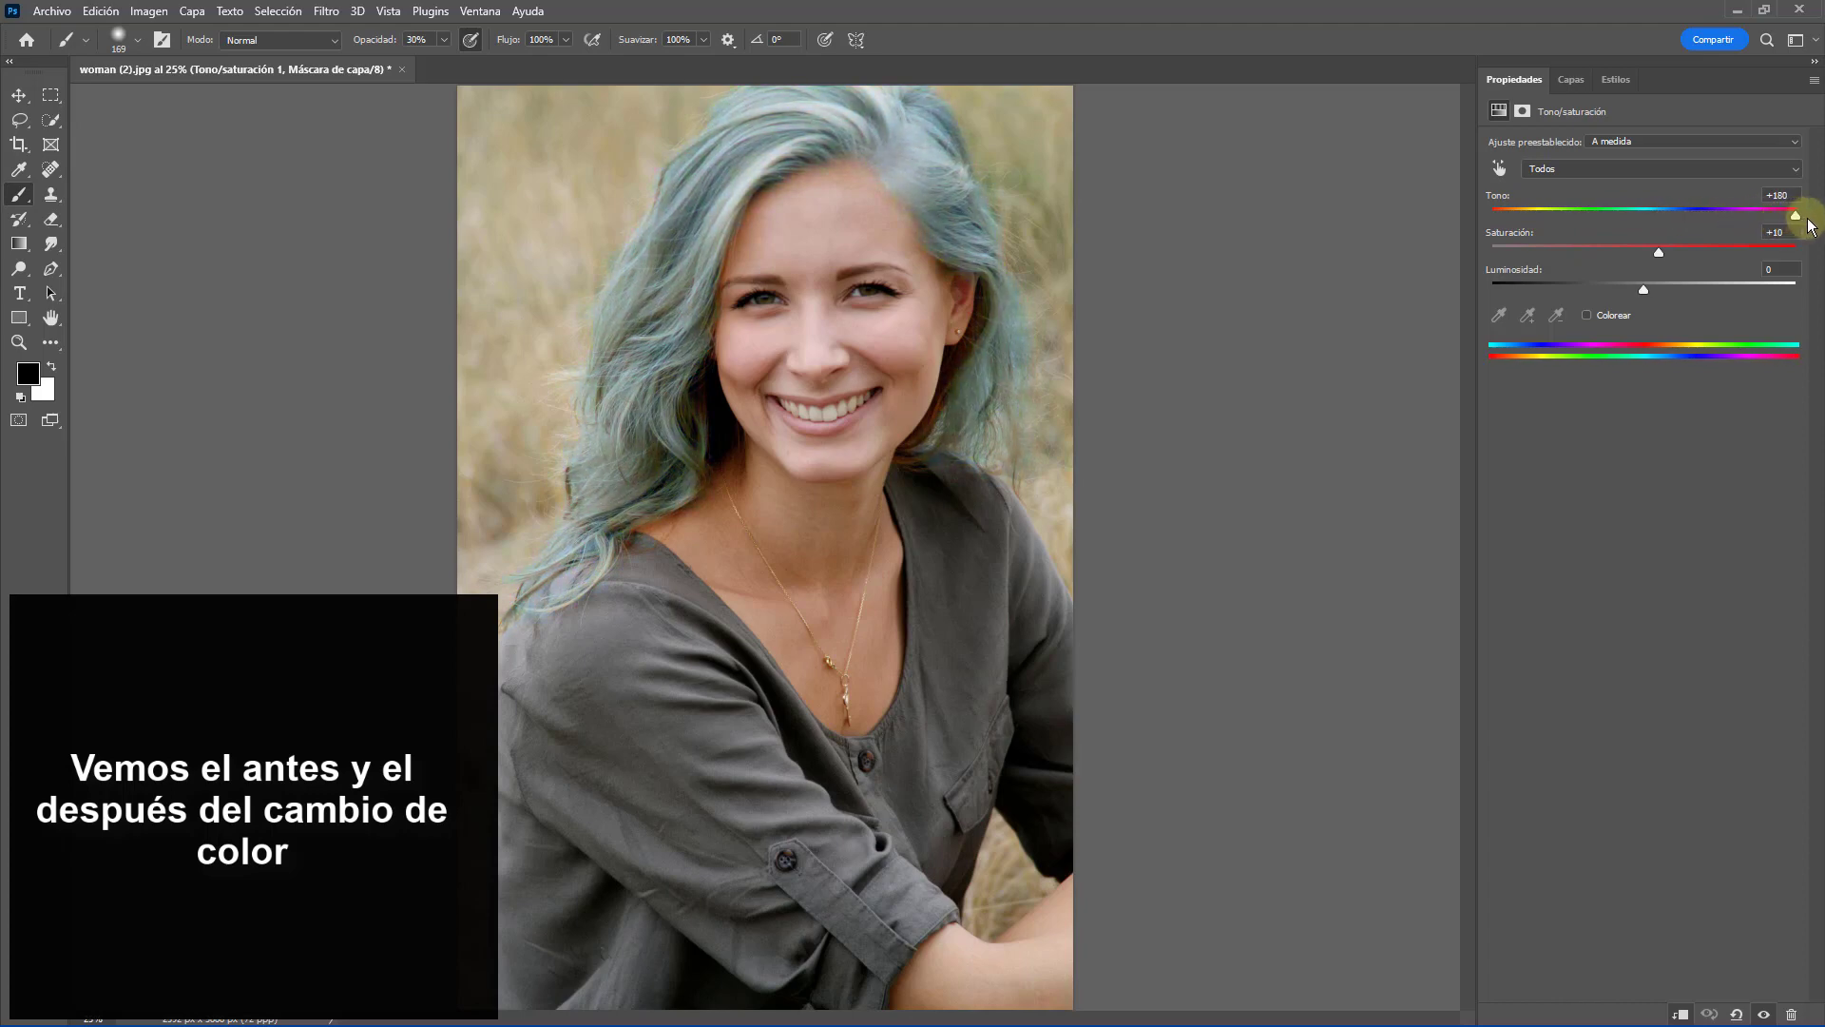
Step: Raise the opacity of the colour fill layer inside the group
left_click(1572, 79)
left_click(1623, 260)
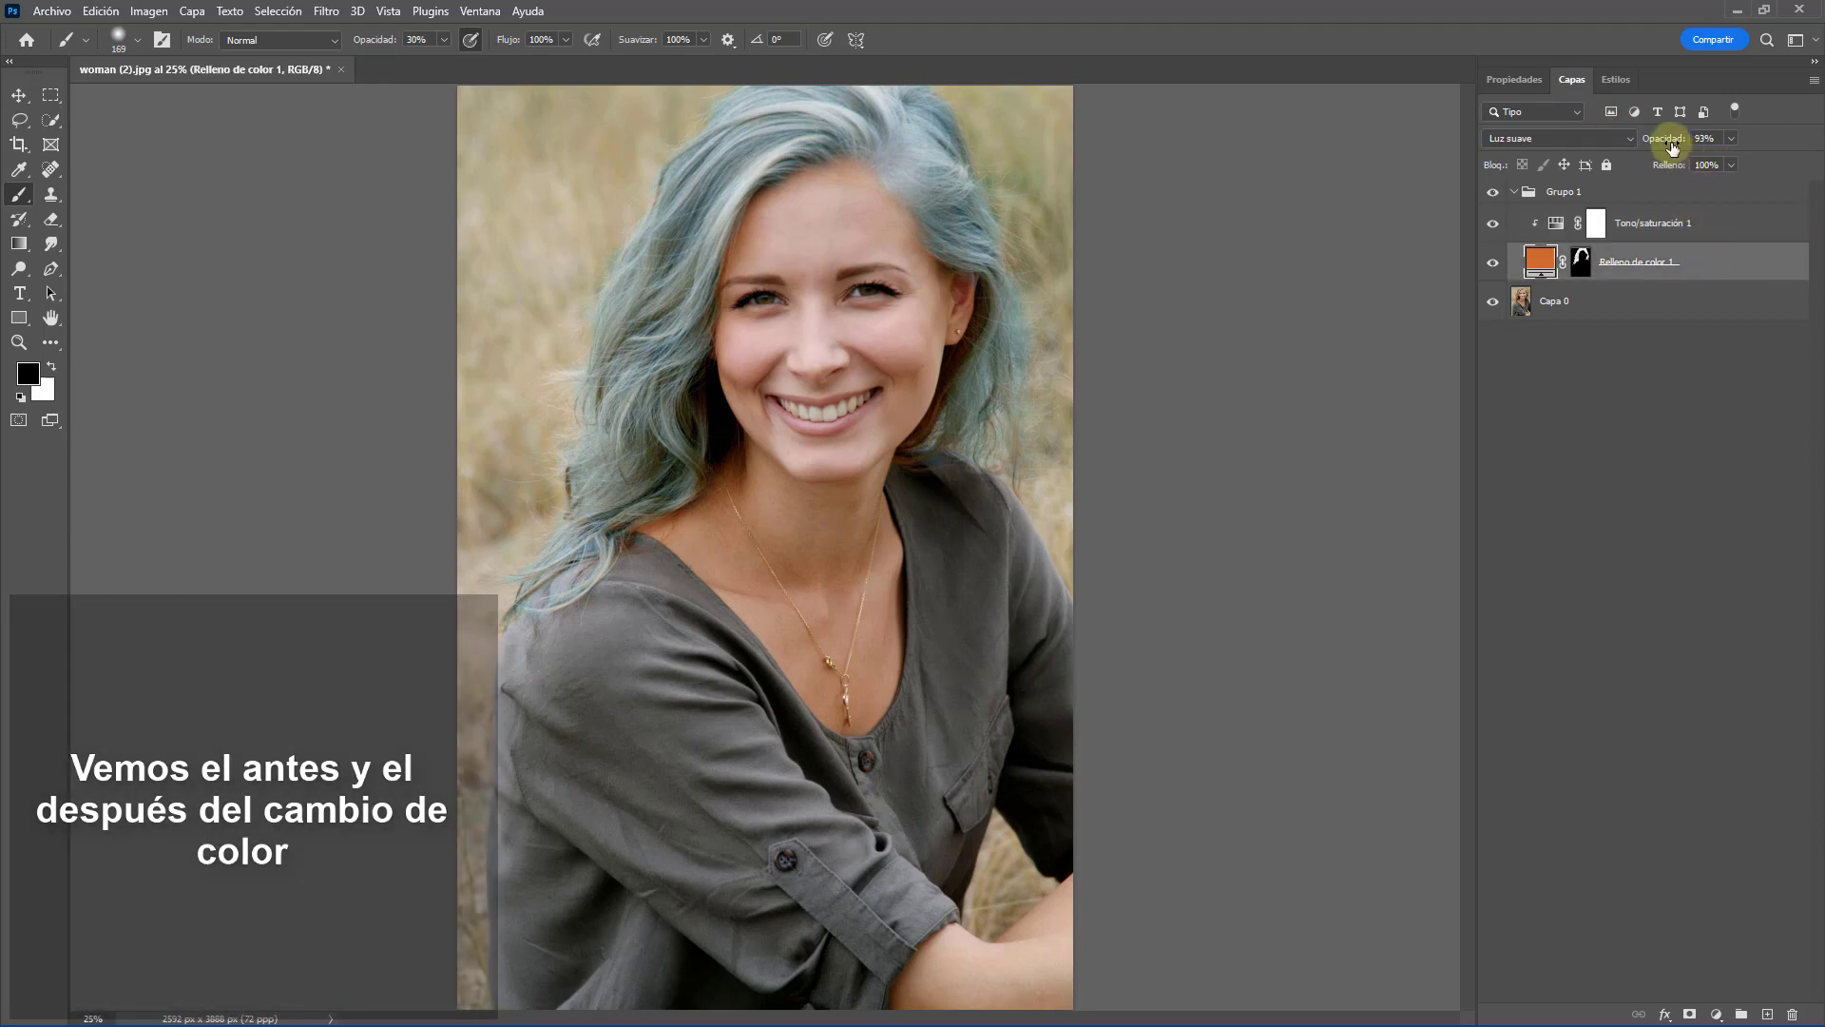
left_click(1661, 142)
left_click_drag(1660, 146, 1681, 148)
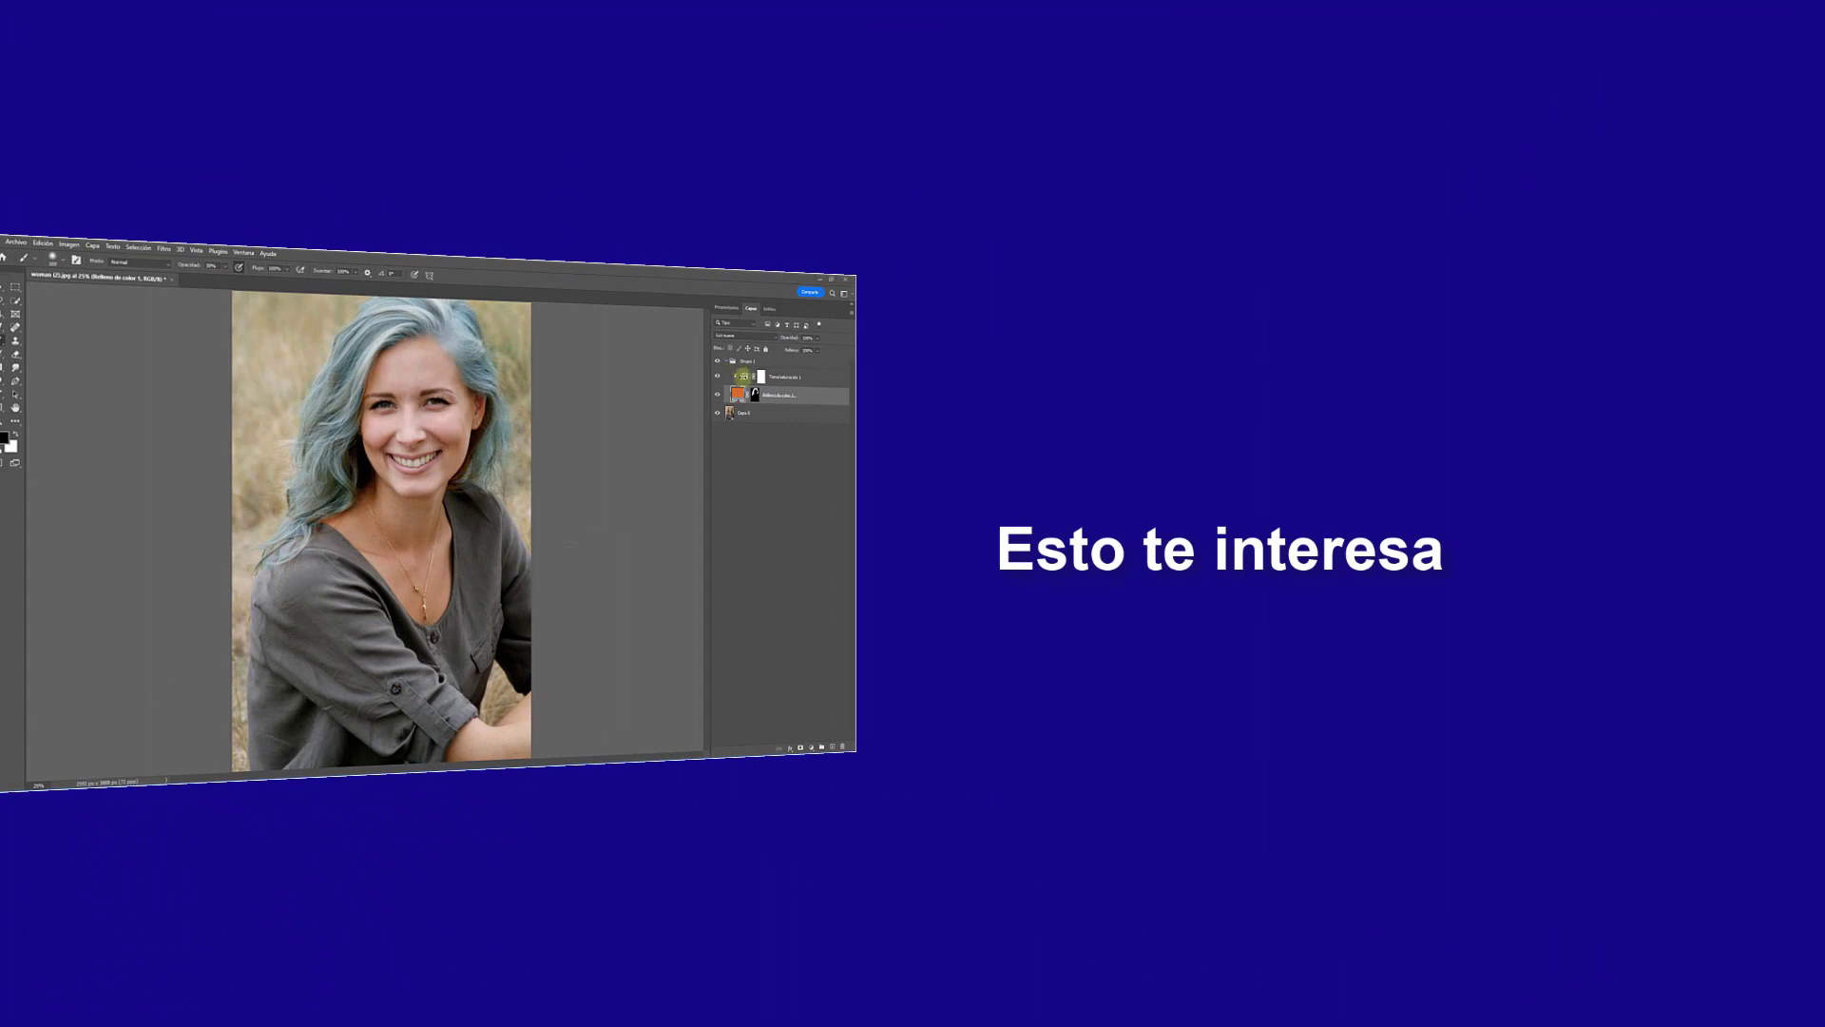
Step: Shift the Tono of the Tono/saturación layer to turn the hair pinkish red
left_click(743, 379)
double_click(743, 379)
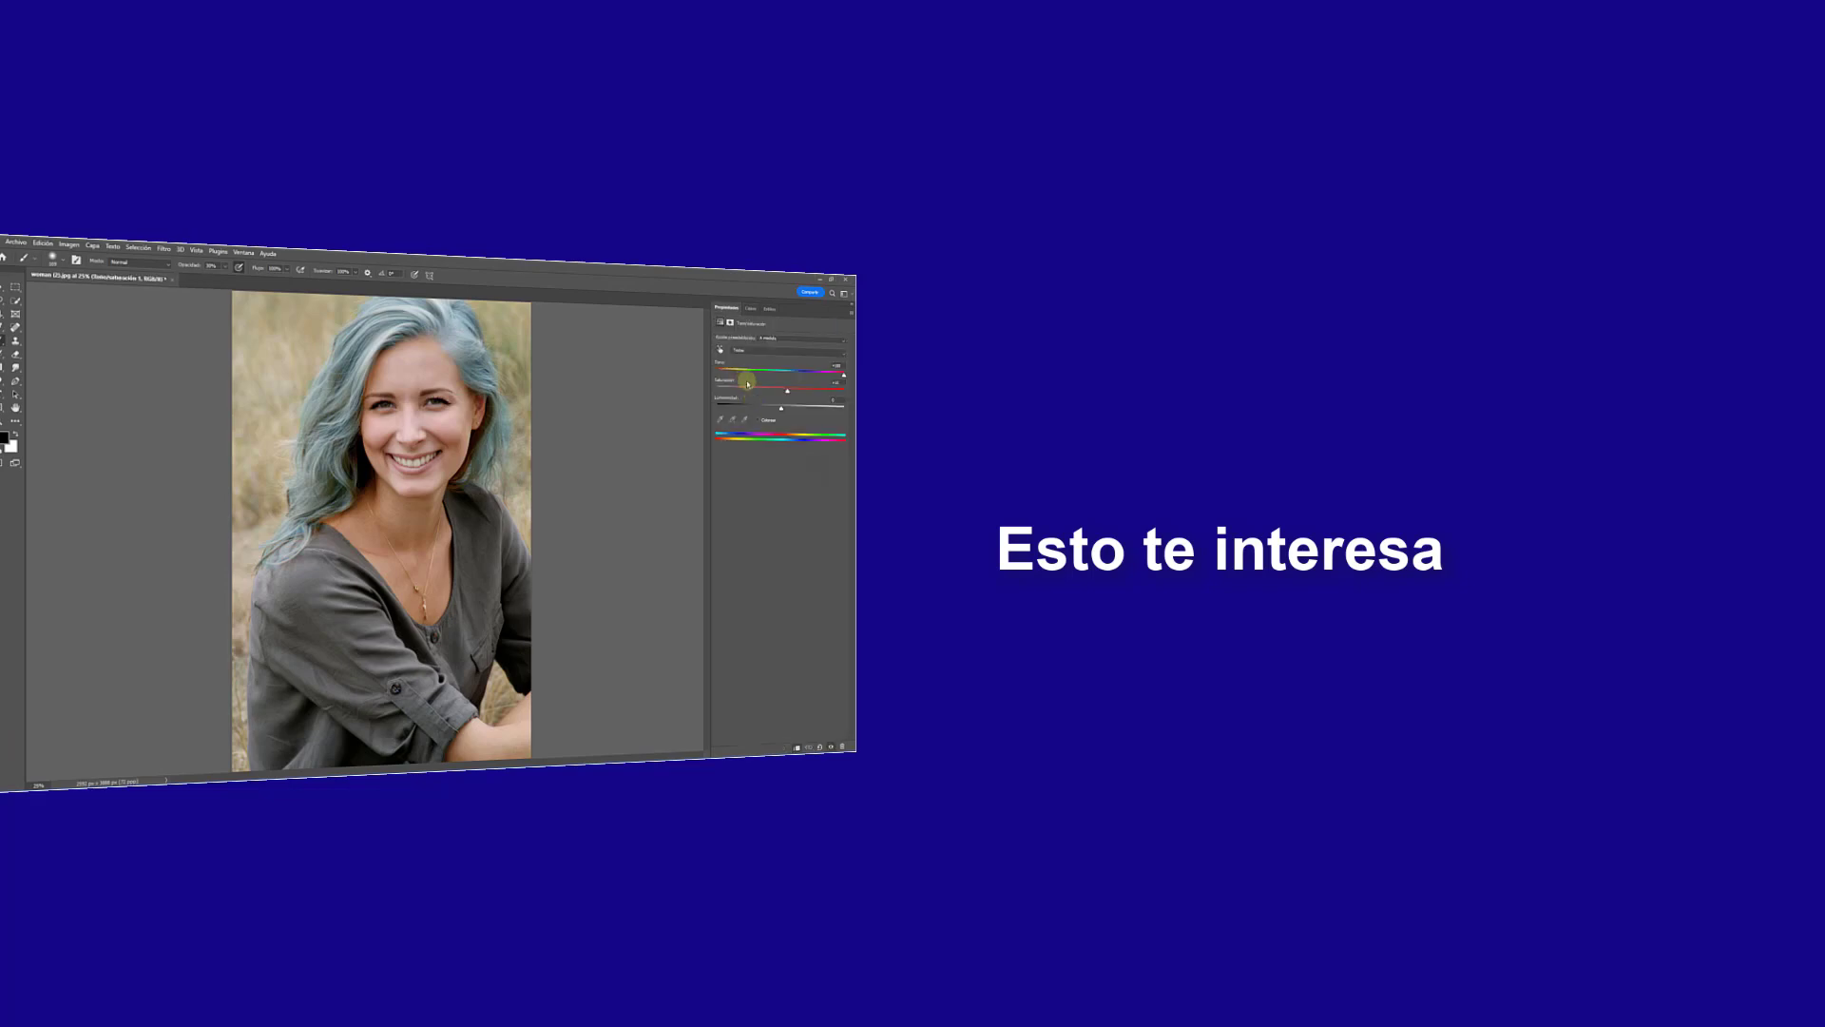
left_click(745, 371)
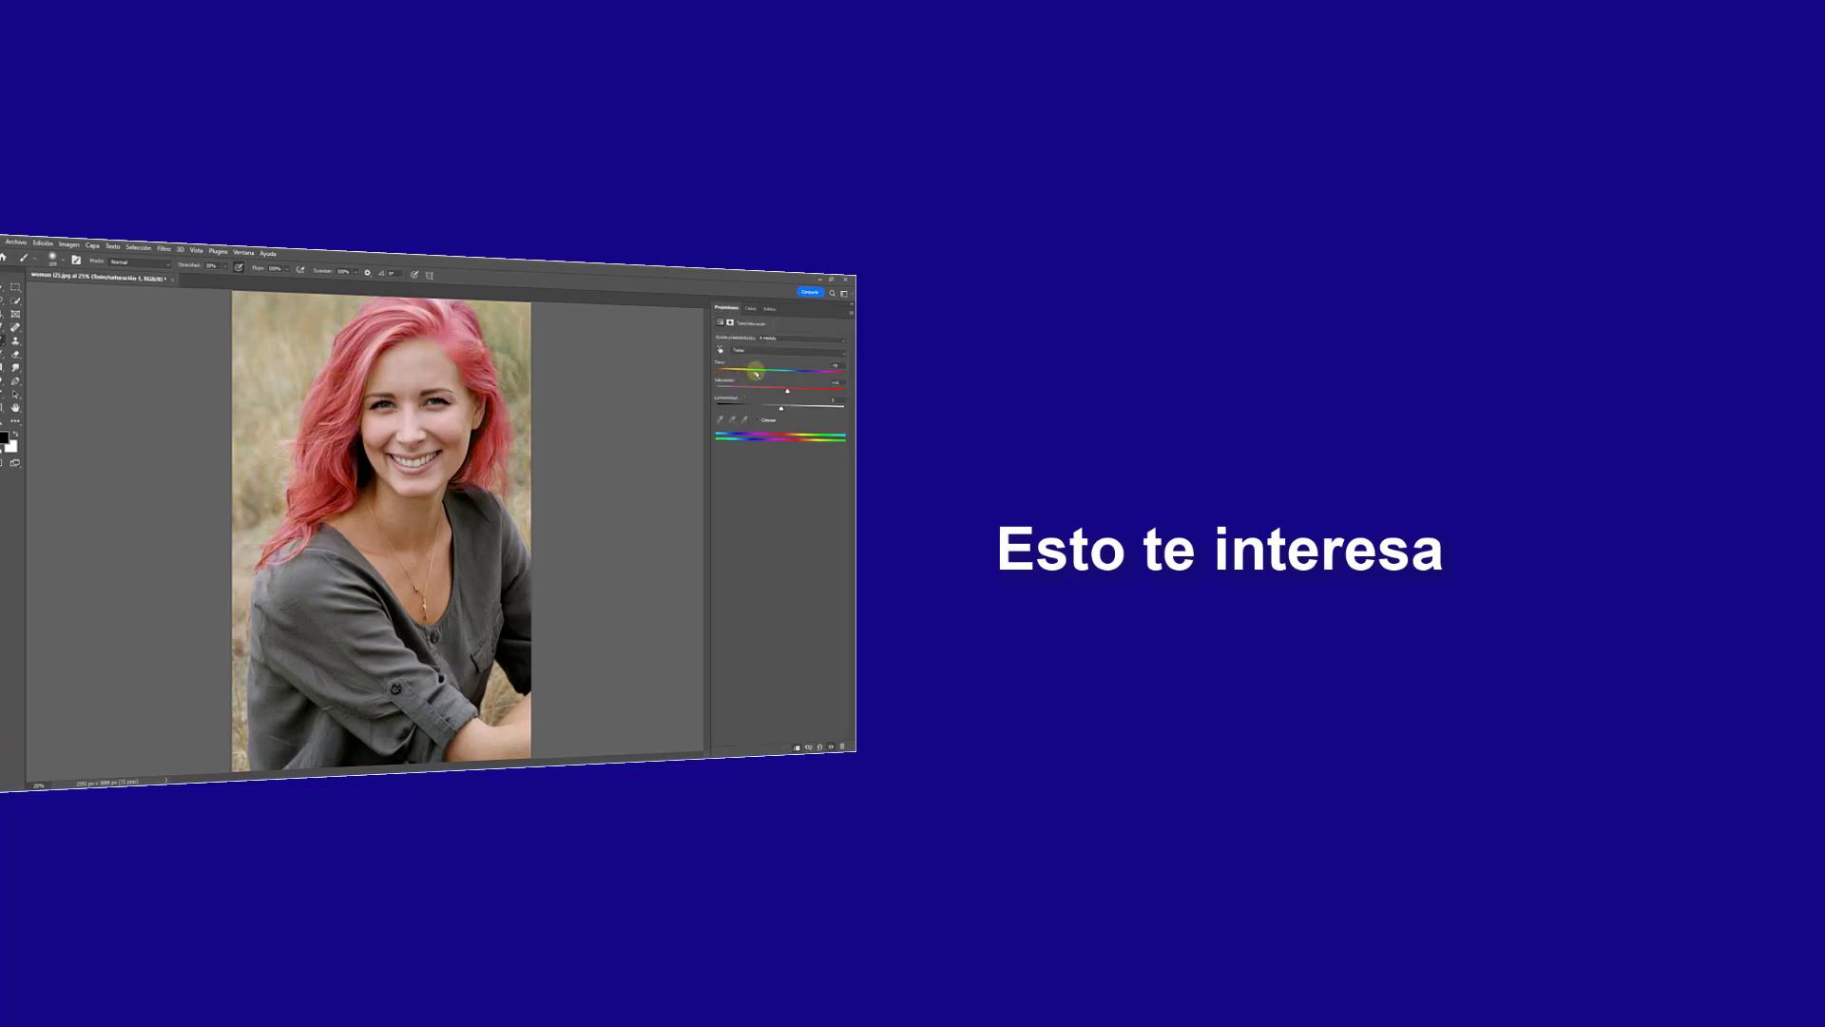